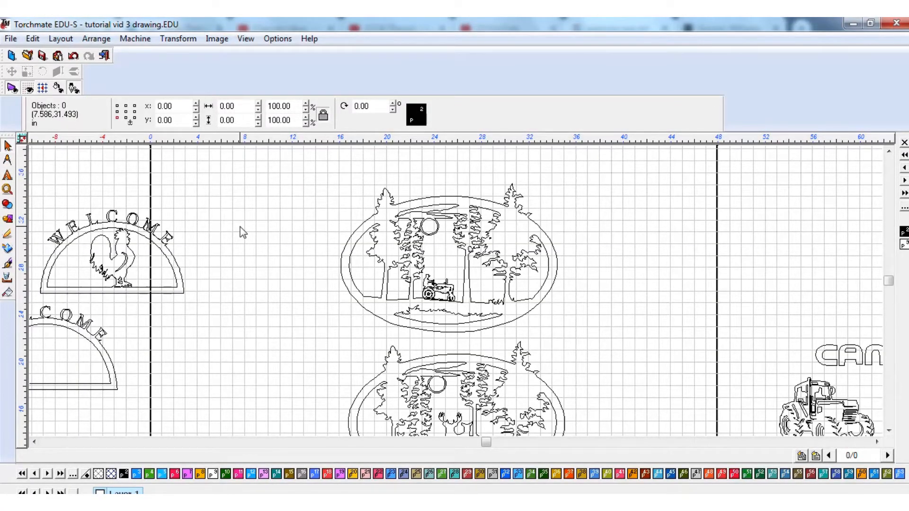
scroll(262, 259, down, 2)
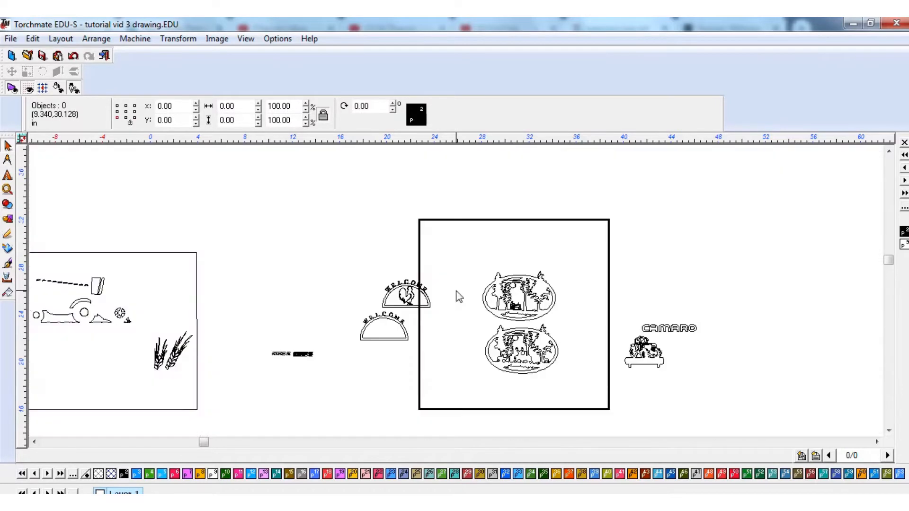
scroll(458, 296, up, 2)
scroll(458, 297, down, 2)
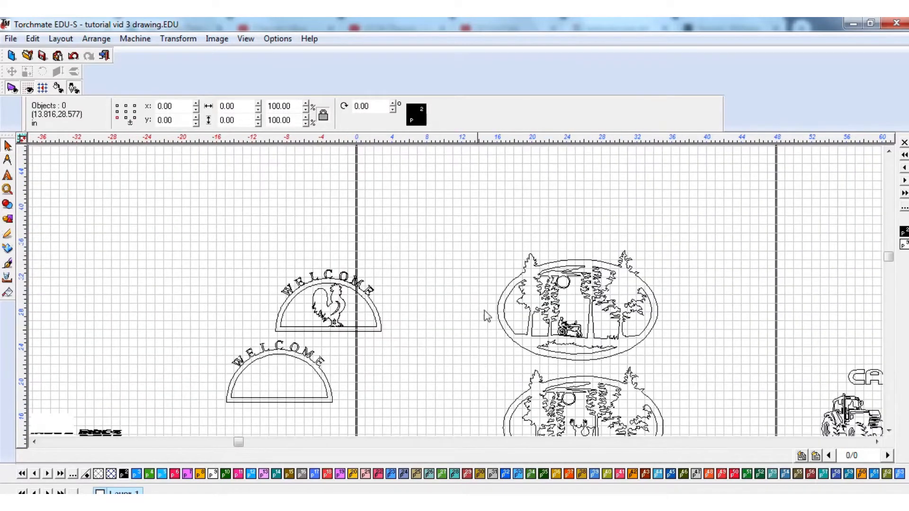
scroll(486, 315, up, 2)
scroll(454, 291, down, 1)
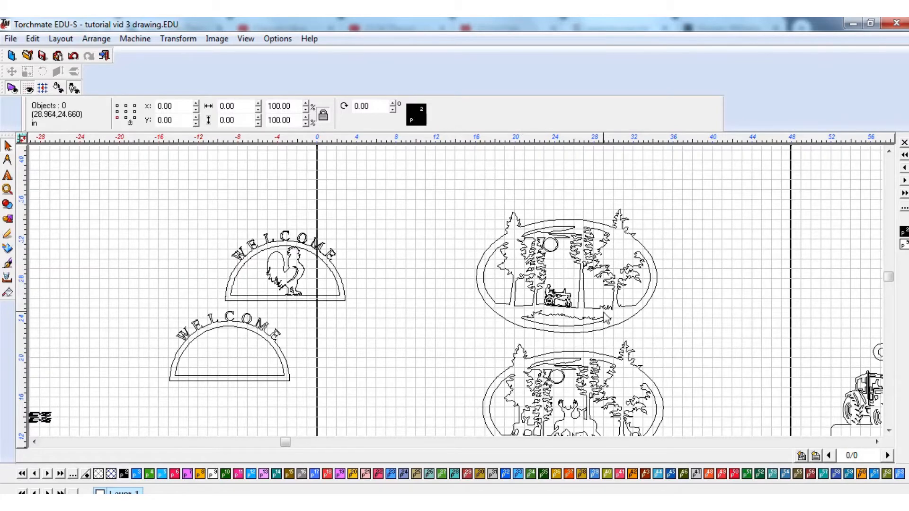
scroll(454, 293, up, 2)
scroll(455, 295, down, 1)
scroll(459, 296, down, 1)
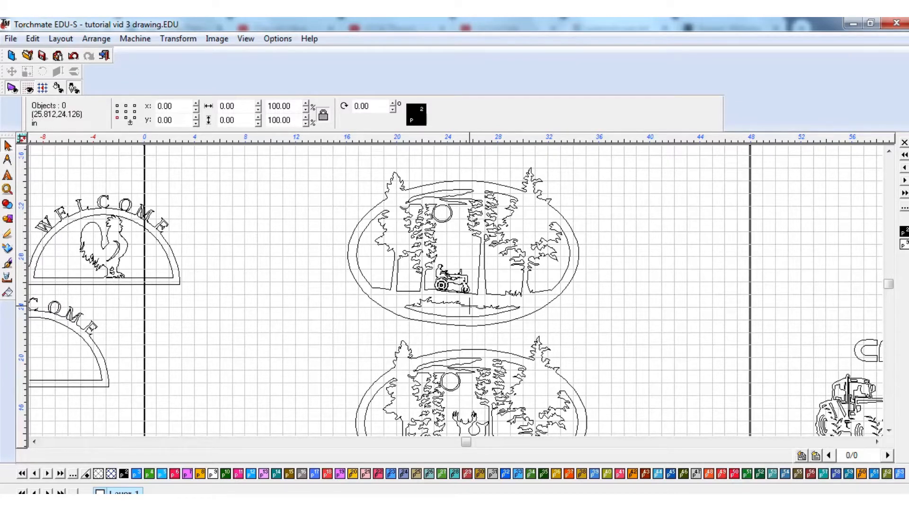
Step: Examine where the tractor's wheels overlap the ground line in the upper oval tree scene
scroll(468, 305, up, 3)
scroll(466, 303, down, 3)
scroll(457, 296, up, 2)
scroll(453, 294, up, 2)
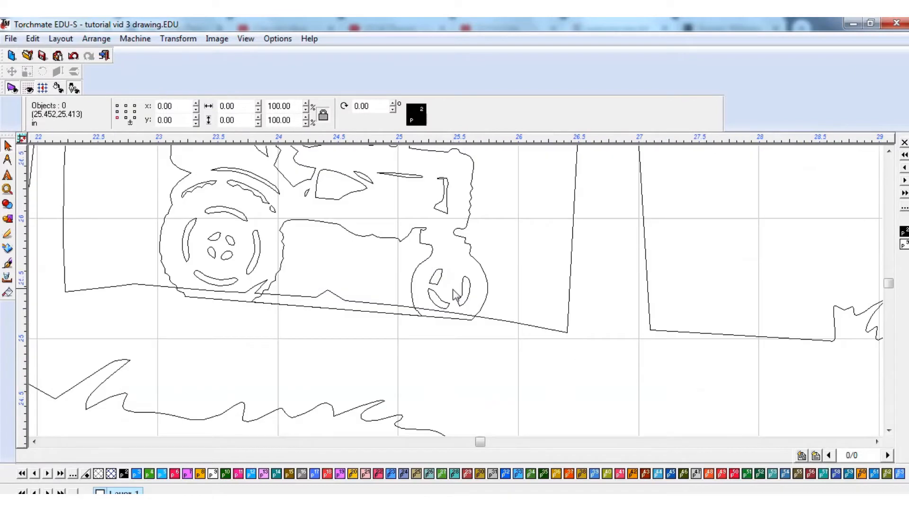
scroll(453, 293, down, 3)
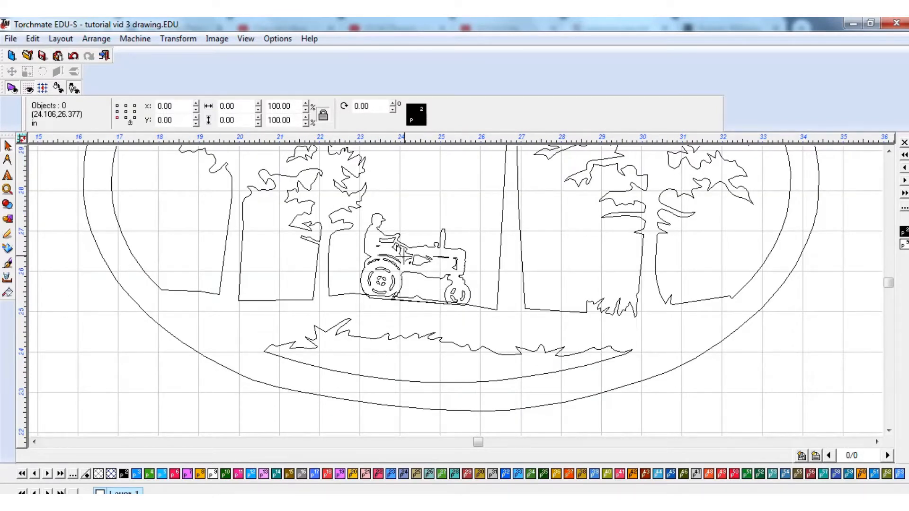
scroll(456, 295, down, 3)
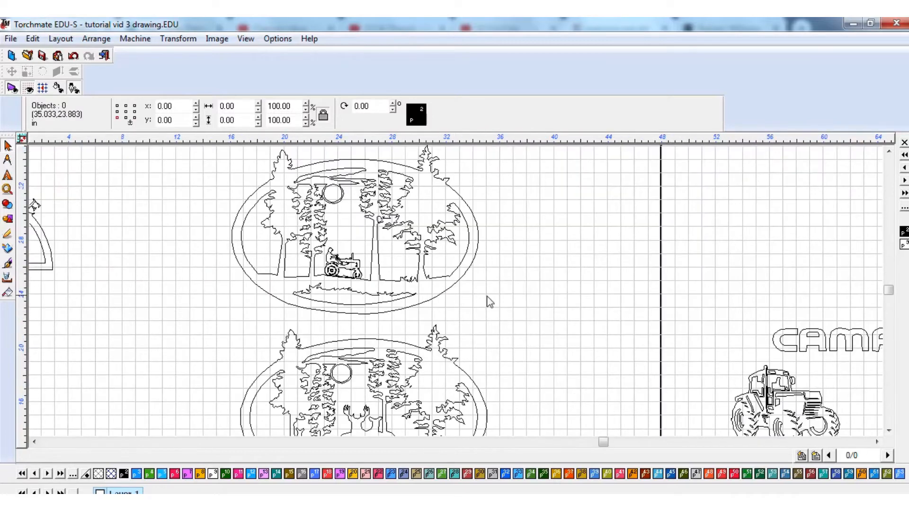
scroll(489, 301, down, 3)
scroll(481, 284, up, 2)
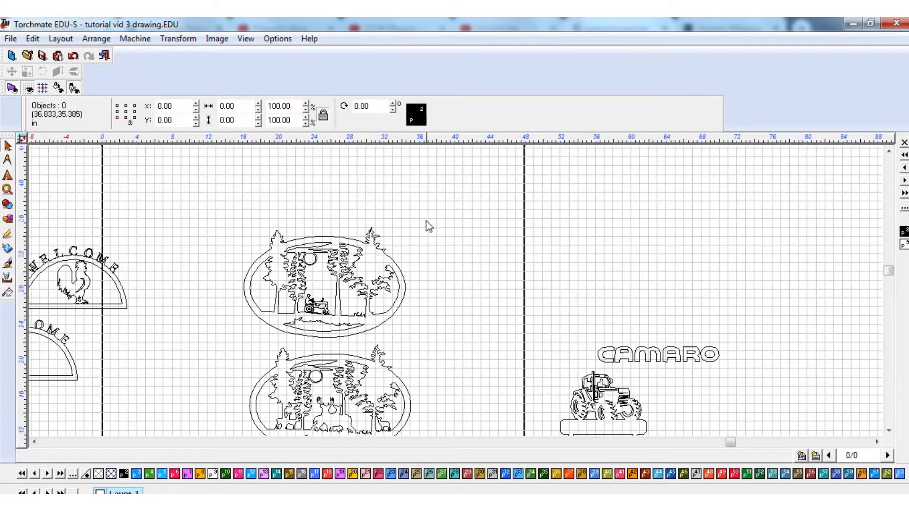
Step: Join the upper oval tree scene and its tractor into one object, and show the drawing with solid fills
drag(438, 210, 229, 355)
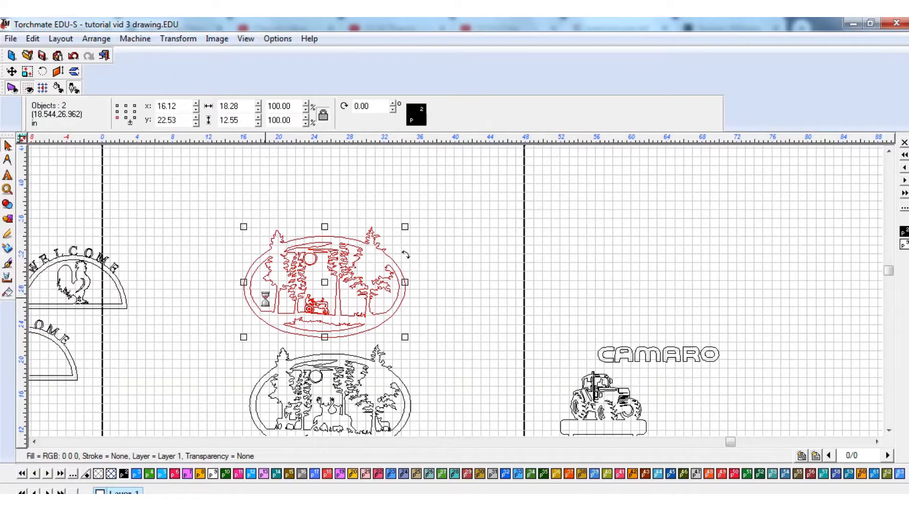
click(448, 308)
scroll(440, 290, up, 3)
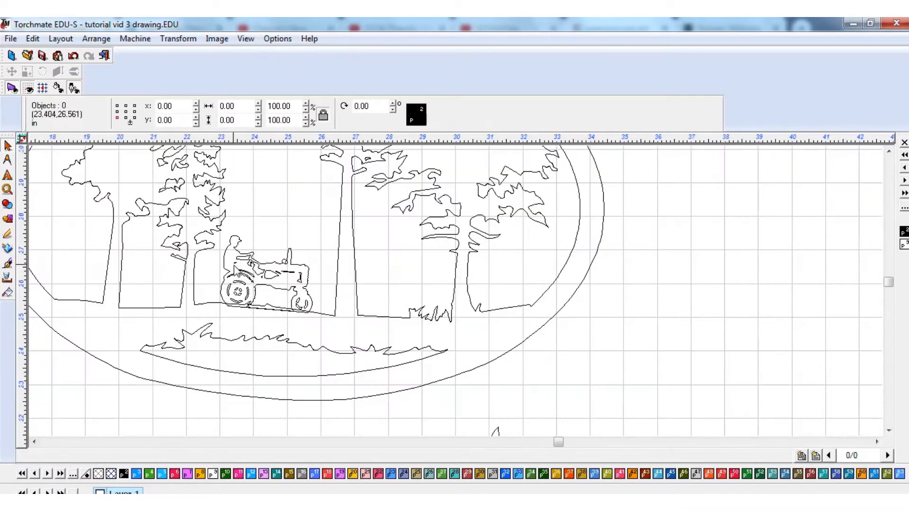
scroll(232, 263, down, 3)
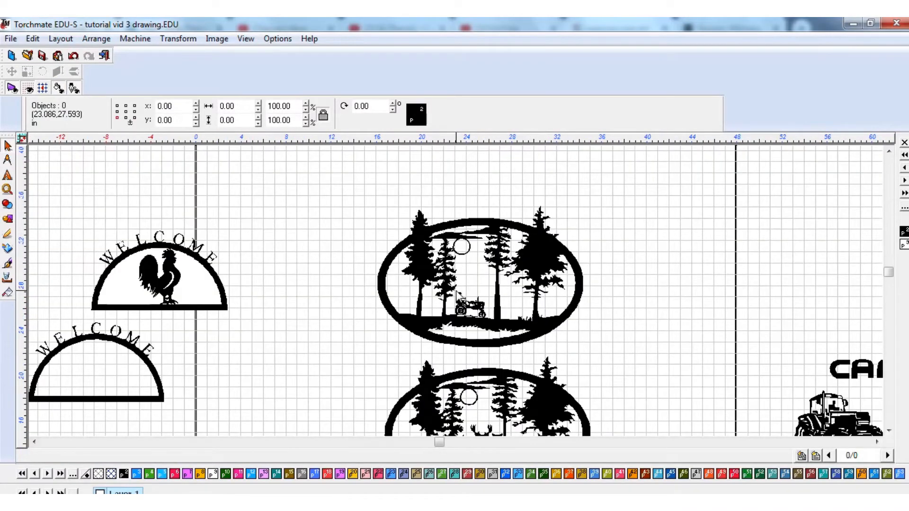
Step: Inspect the filled preview of the tractor scene where the wheels overlap the ground, and check which shapes are joined
scroll(456, 292, up, 4)
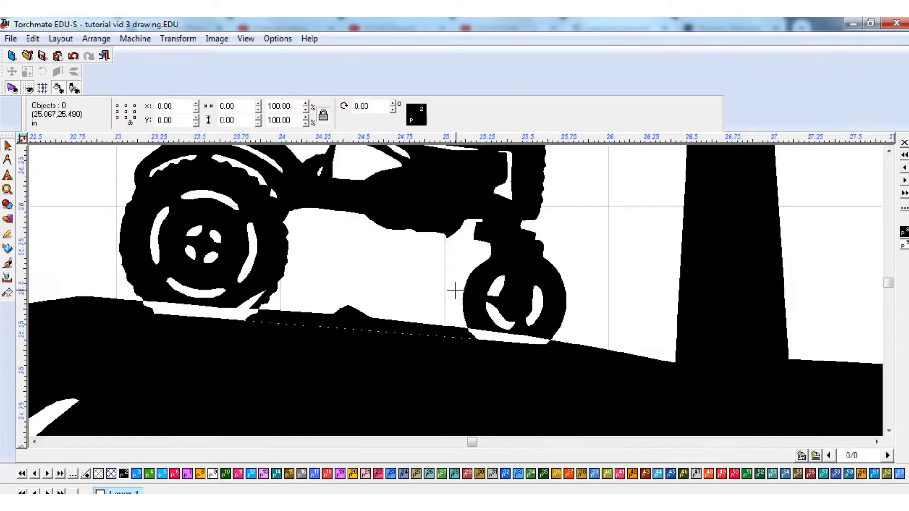
scroll(455, 292, down, 4)
scroll(454, 293, up, 3)
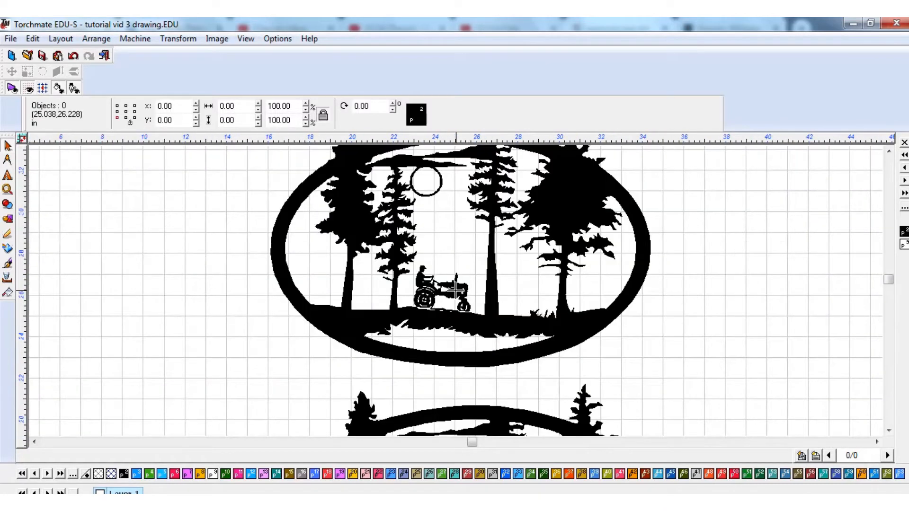
scroll(467, 337, up, 2)
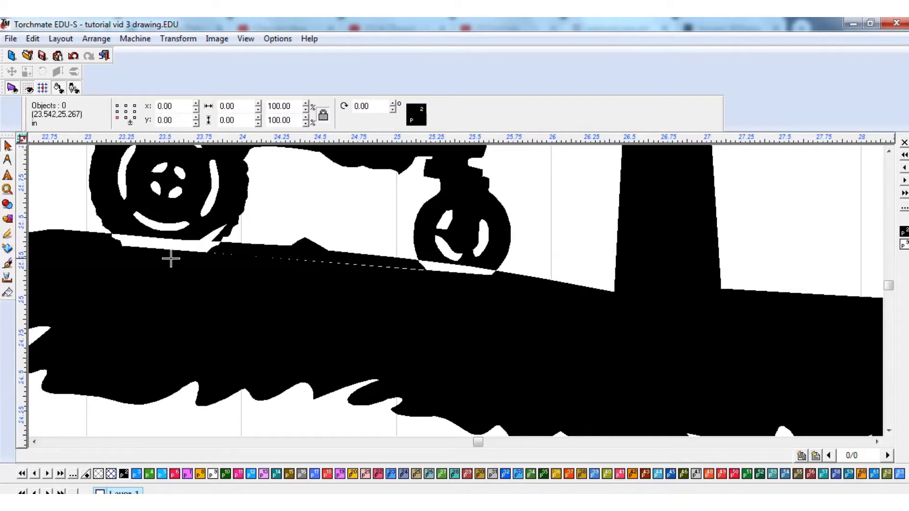
scroll(172, 258, down, 2)
scroll(456, 290, down, 1)
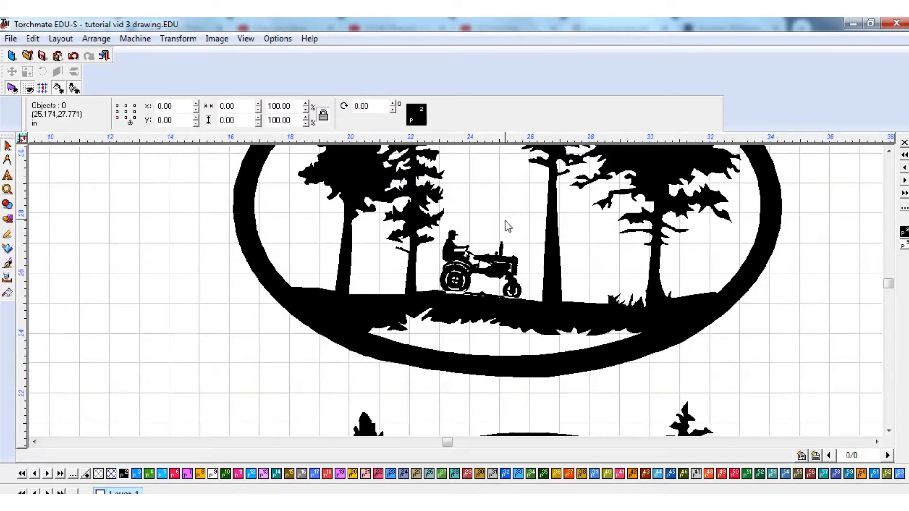
click(547, 267)
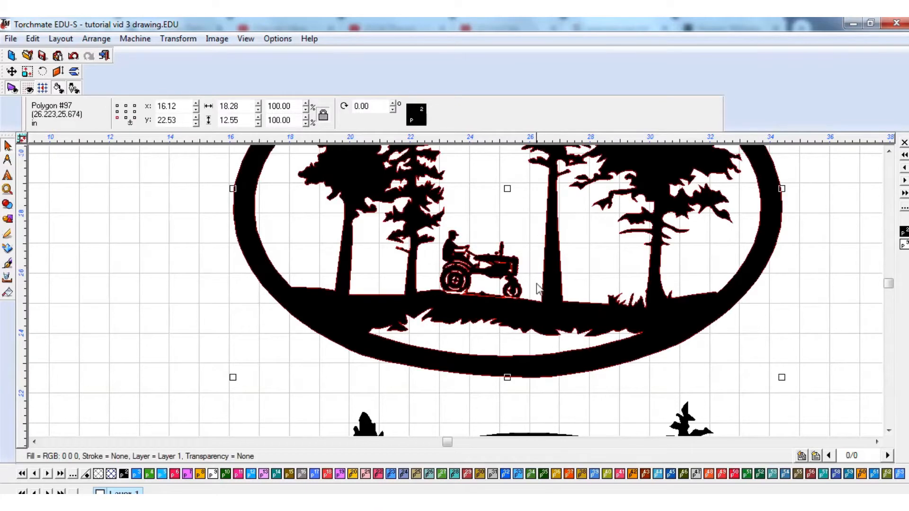
click(494, 226)
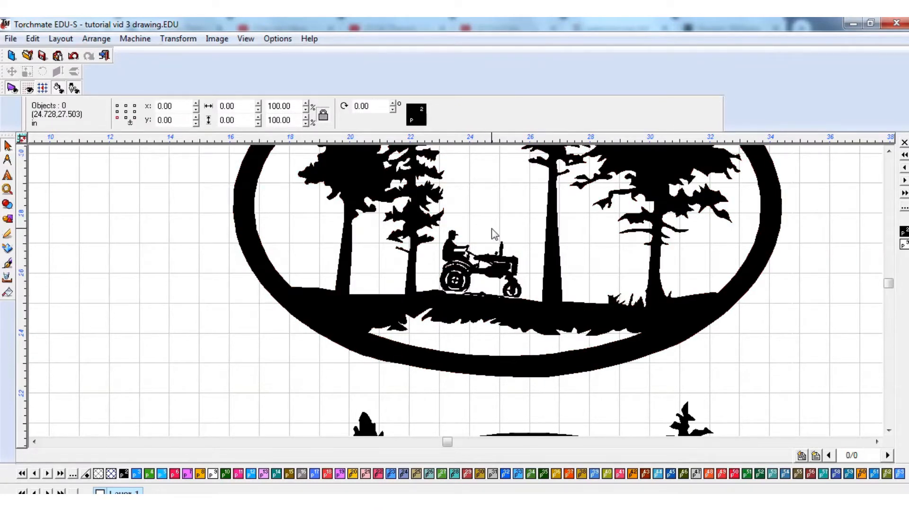
Step: Return to the outline display and break the joined oval scene apart into separate contours
scroll(493, 234, up, 1)
scroll(458, 296, up, 2)
scroll(476, 360, down, 2)
scroll(447, 287, up, 2)
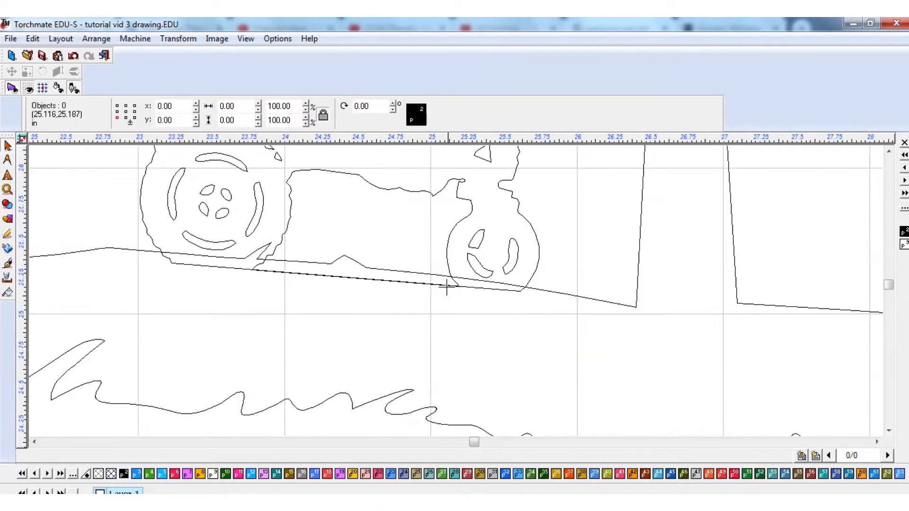
click(445, 257)
scroll(452, 275, down, 1)
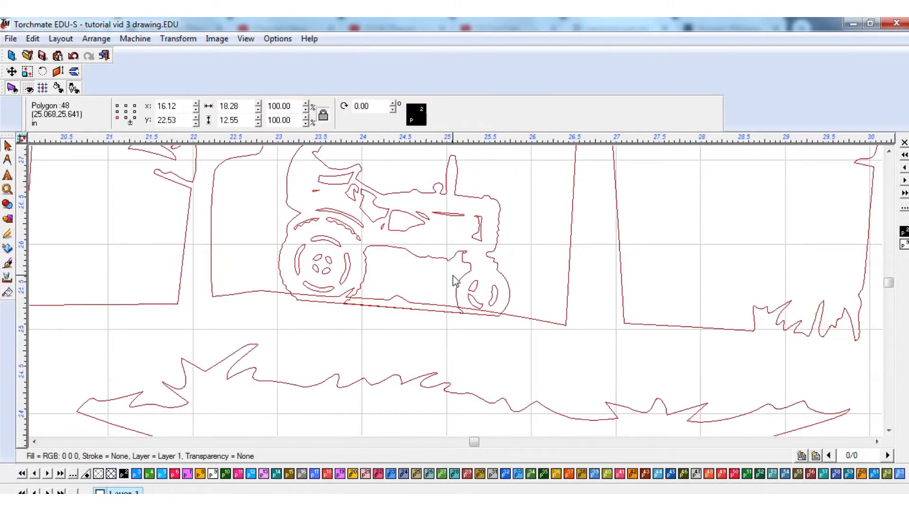
click(414, 255)
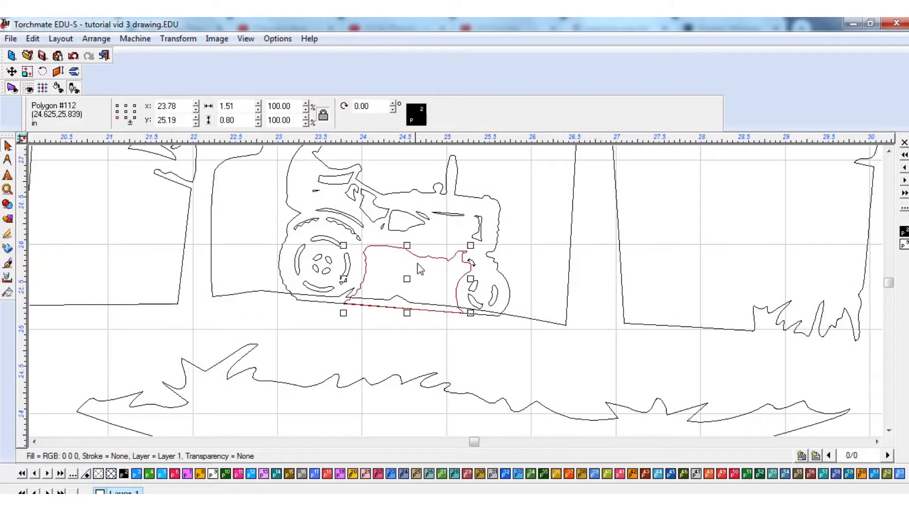
click(429, 291)
Step: Move all the tractor's contours about 0.6 in up and 0.3 in toward the front wheel, clear of the ground line
scroll(493, 211, down, 2)
mouse_move(466, 251)
mouse_down()
mouse_move(455, 347)
mouse_move(362, 330)
mouse_up()
click(423, 294)
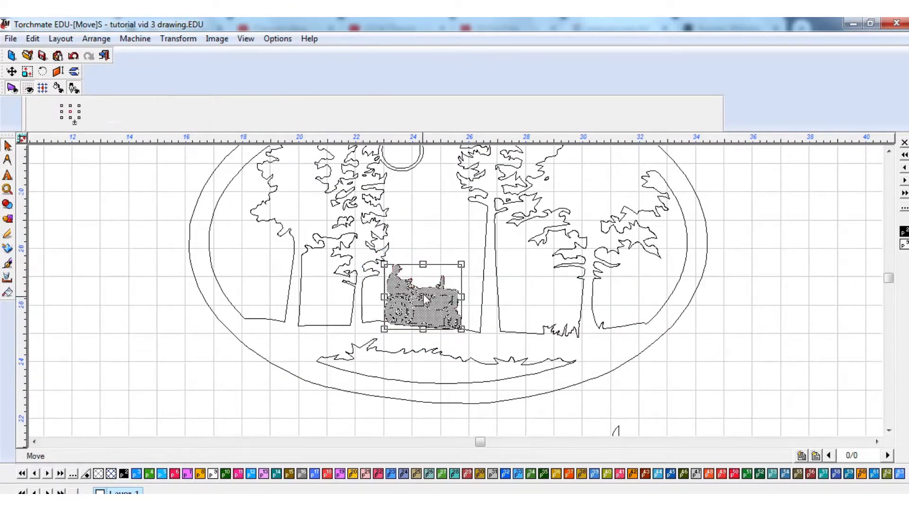
drag(424, 294, 432, 277)
click(454, 321)
Step: Edit the nodes of the contour between the tractor's wheels, moving its lower front-wheel corner to about (25.52, 25.81)
scroll(441, 314, up, 3)
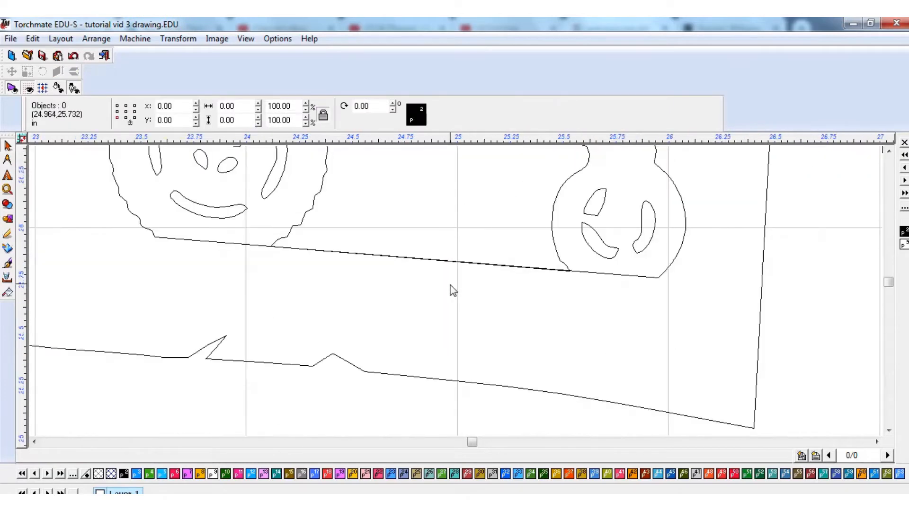
double_click(457, 260)
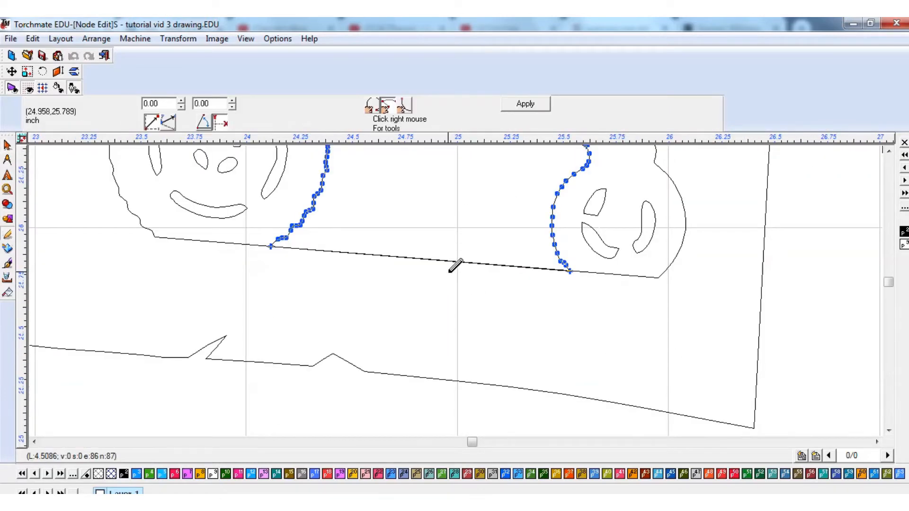
scroll(452, 261, up, 3)
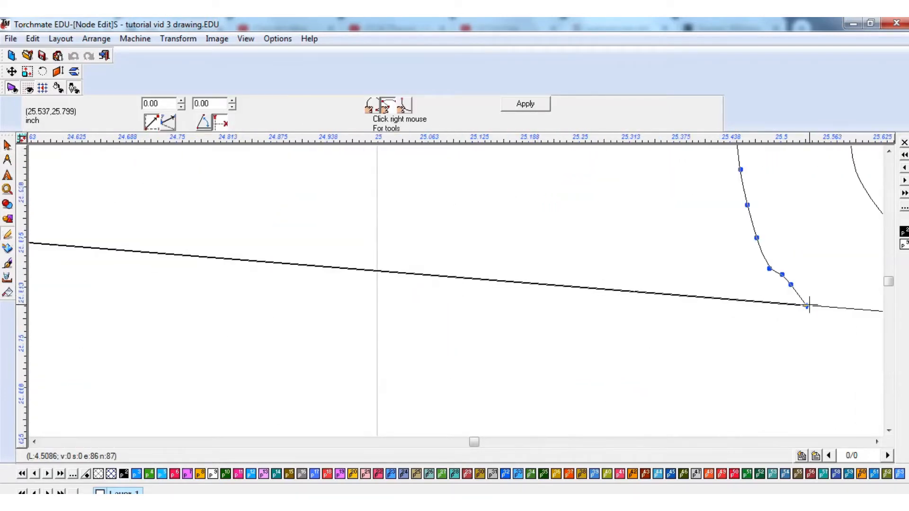
drag(806, 307, 797, 299)
scroll(345, 269, down, 3)
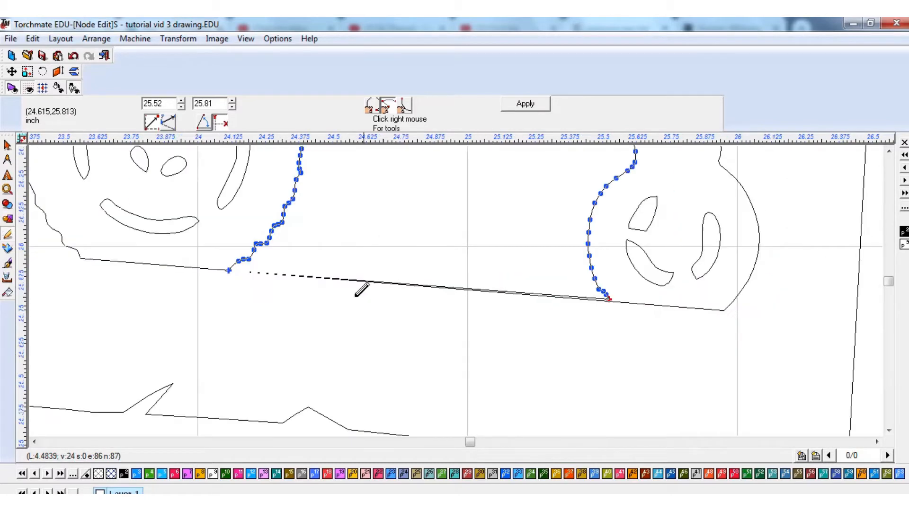
Step: Move the between-wheels contour's lower rear-wheel node to about (24.14, 25.93) and a lower front-wheel node to about (25.40, 25.85)
scroll(230, 273, up, 2)
scroll(458, 286, up, 1)
drag(448, 289, 479, 273)
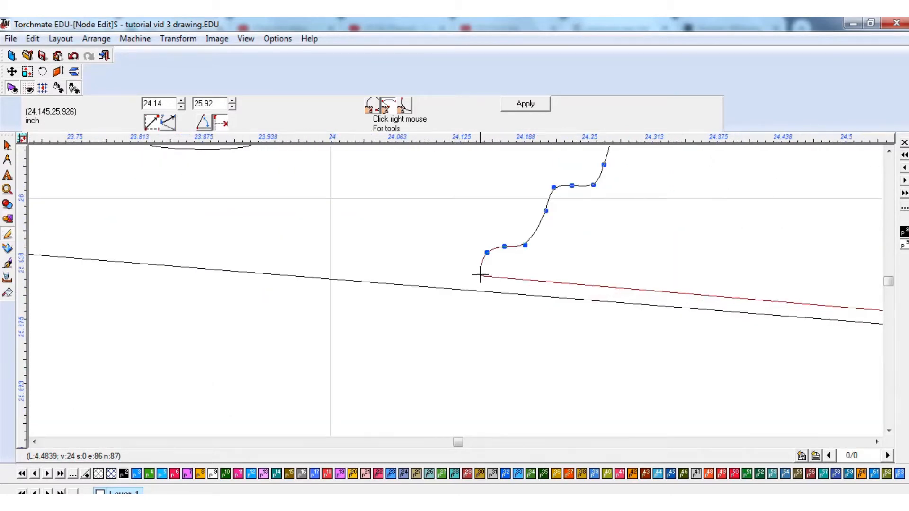
scroll(462, 287, down, 3)
scroll(598, 294, up, 1)
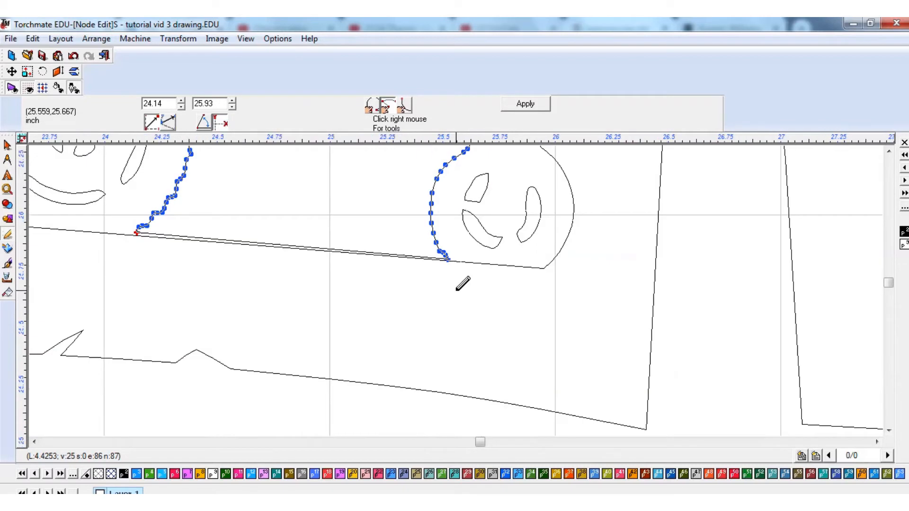
drag(447, 259, 421, 251)
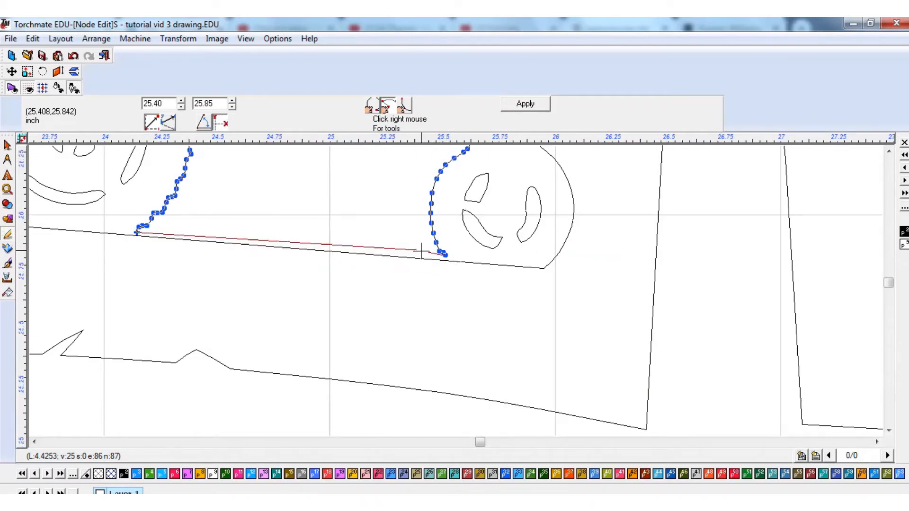
Step: Move the tractor outline's lowest front-wheel node to about (25.98, 25.71) and its lowest rear-wheel node to about (23.72, 25.93)
click(537, 273)
click(537, 271)
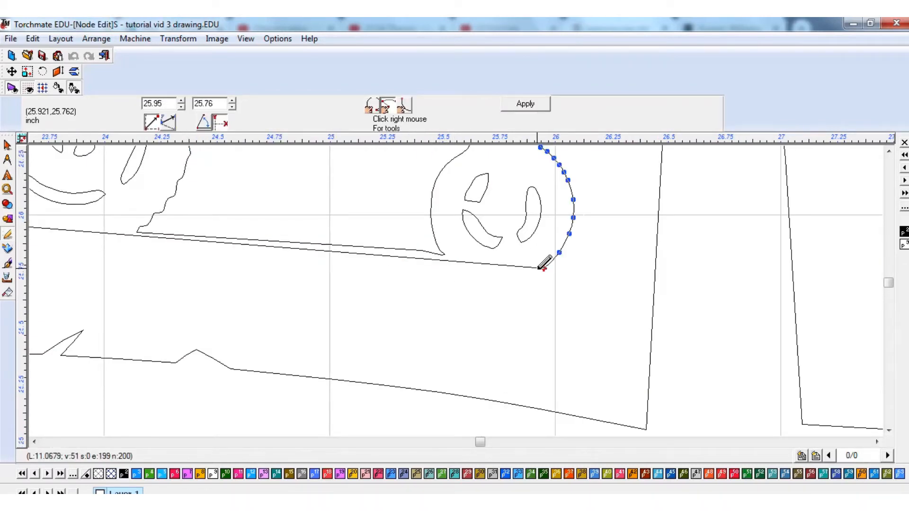
drag(544, 268, 550, 280)
scroll(492, 285, down, 1)
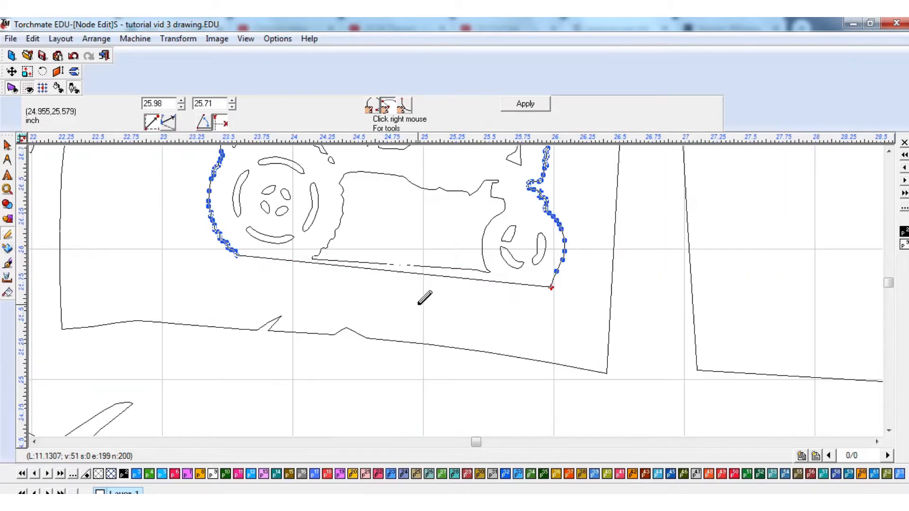
drag(237, 258, 222, 270)
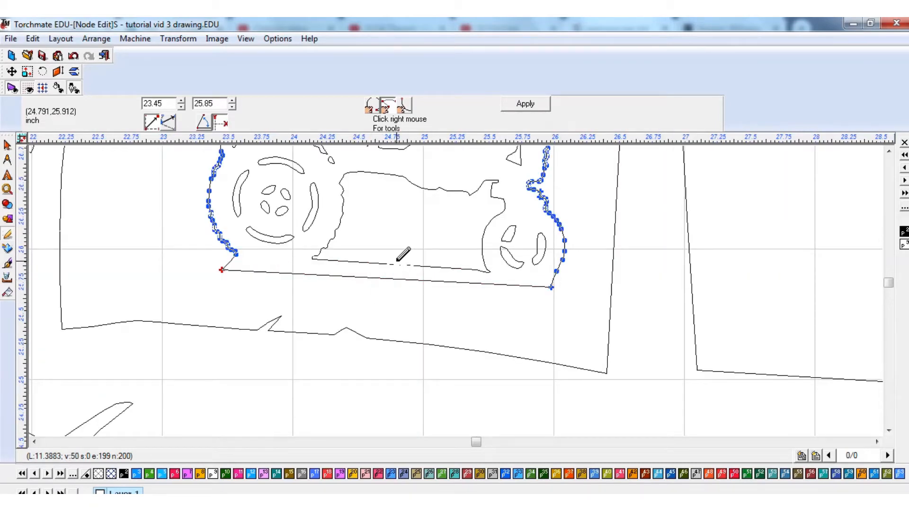
scroll(456, 290, down, 3)
scroll(462, 283, up, 1)
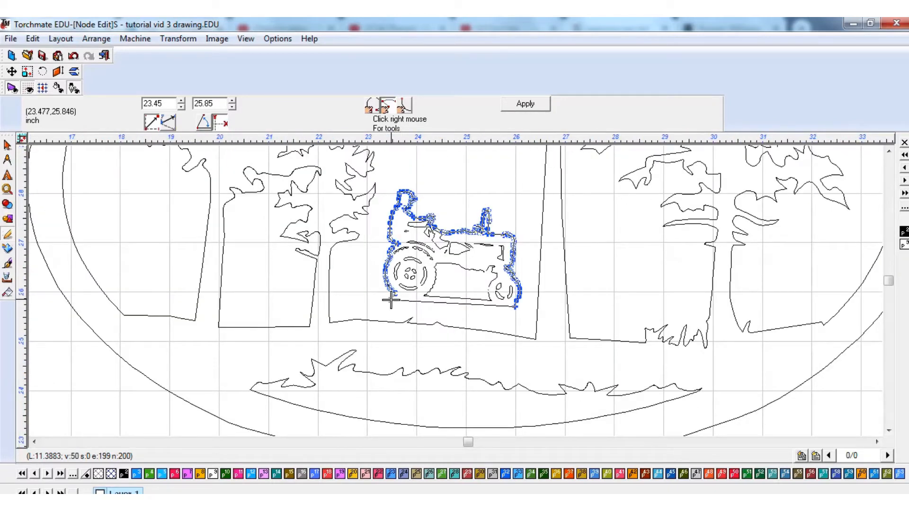
drag(391, 301, 404, 297)
scroll(456, 290, down, 5)
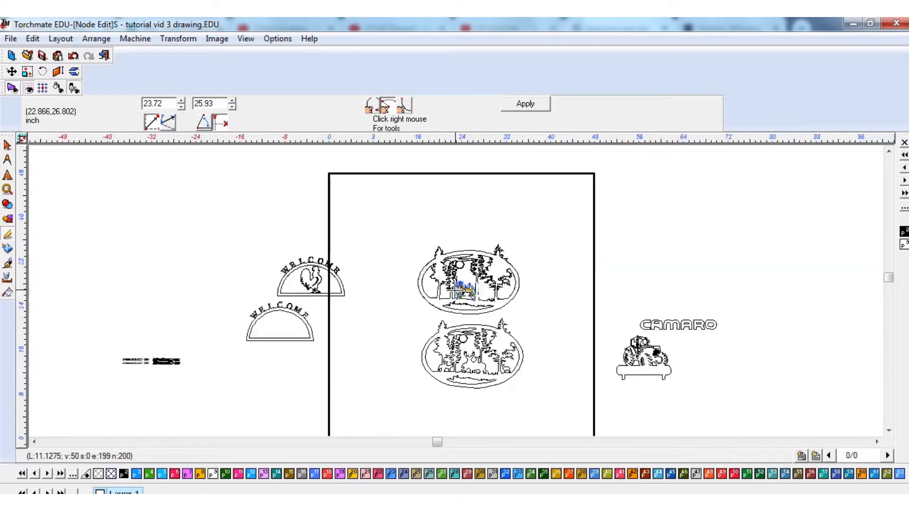
scroll(457, 290, up, 6)
scroll(456, 290, down, 5)
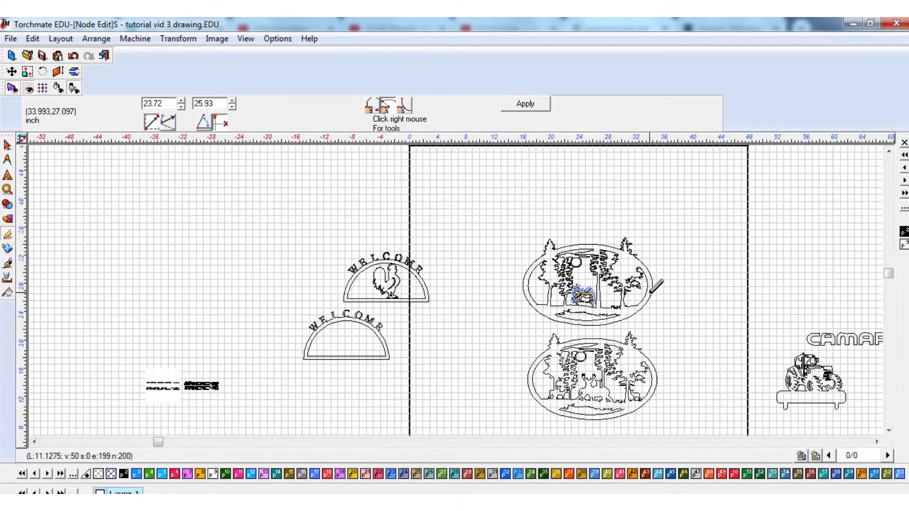
scroll(463, 282, up, 4)
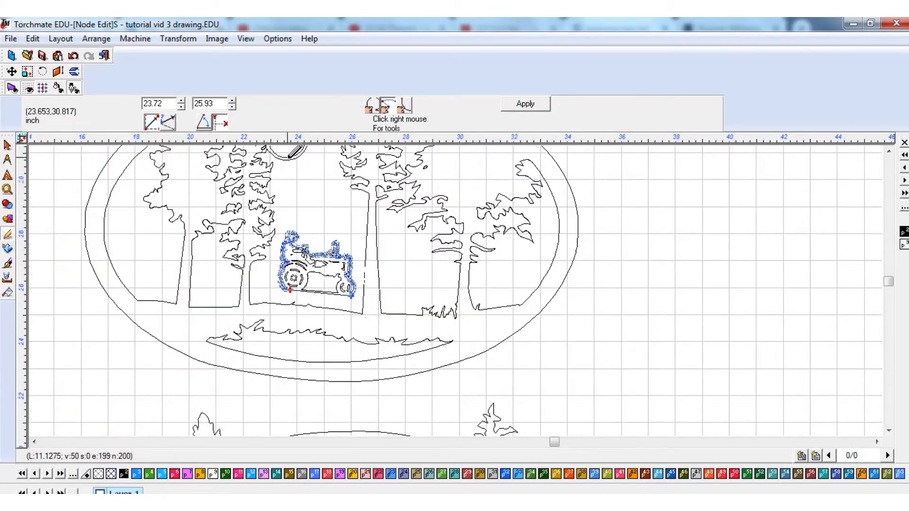
Step: Examine the tractor's edited wheel base against the ground of the oval scene, and look over the rooster welcome sign
scroll(295, 151, down, 2)
scroll(455, 289, up, 6)
scroll(456, 291, down, 2)
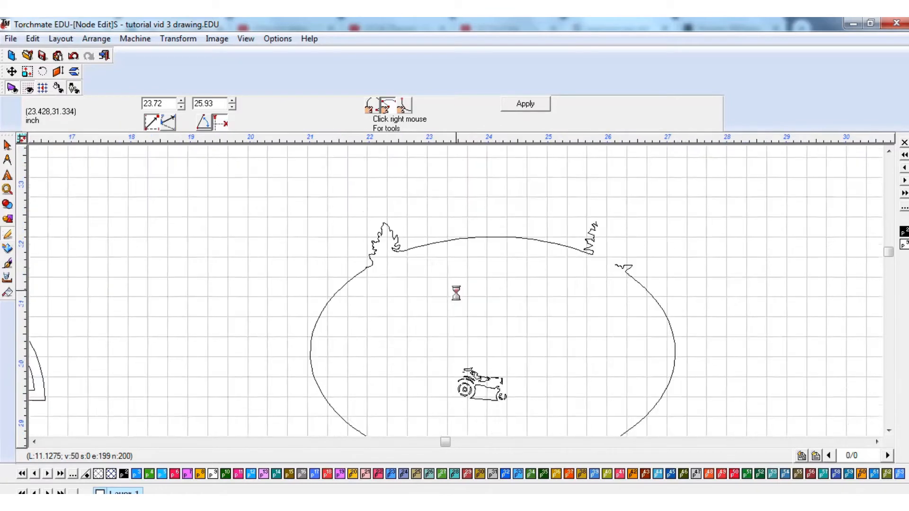
scroll(456, 289, down, 2)
scroll(456, 289, up, 2)
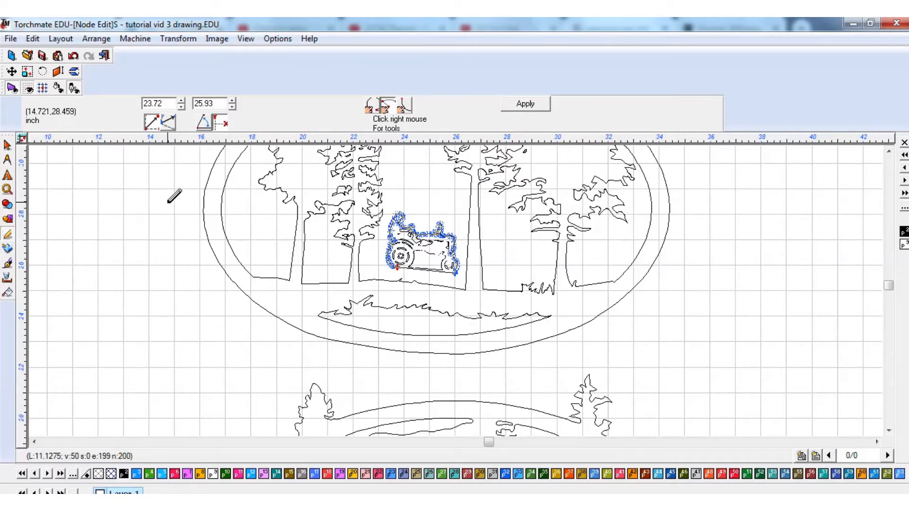
scroll(169, 192, down, 2)
scroll(450, 268, up, 3)
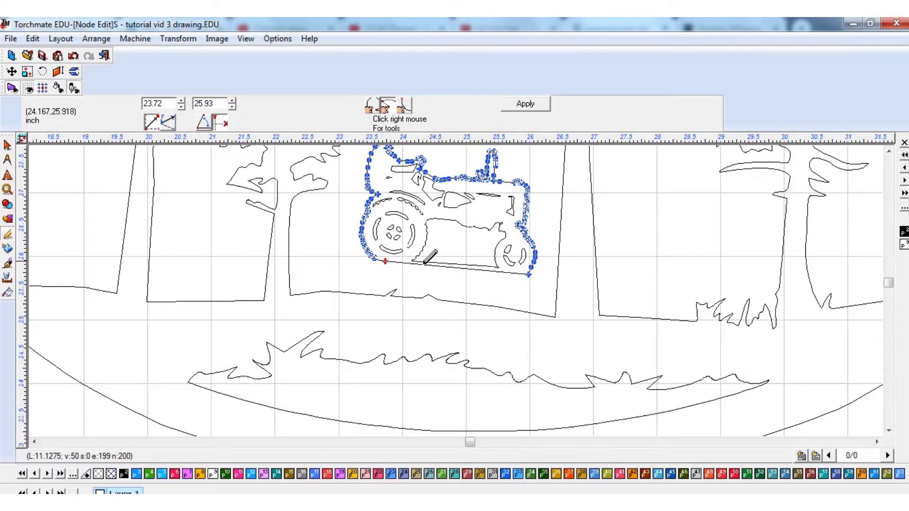
click(384, 261)
scroll(427, 253, down, 2)
scroll(452, 188, up, 1)
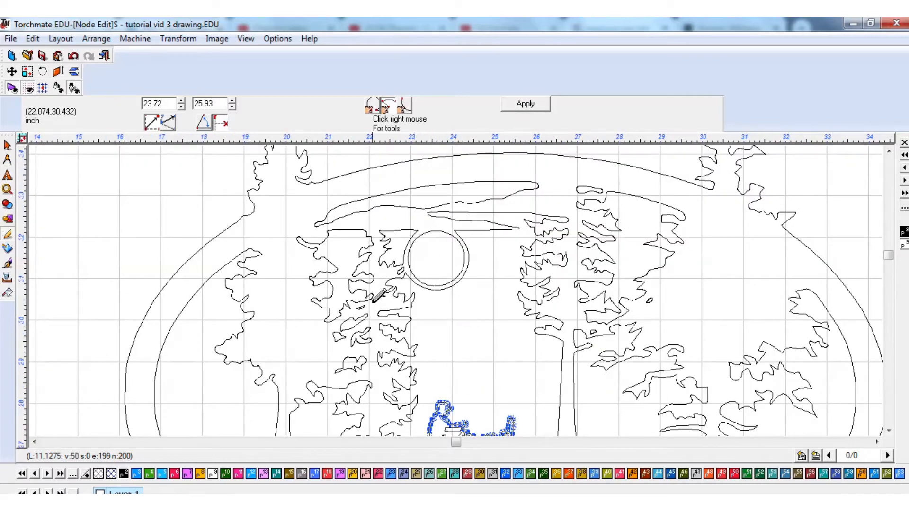
scroll(417, 304, down, 2)
scroll(114, 315, up, 2)
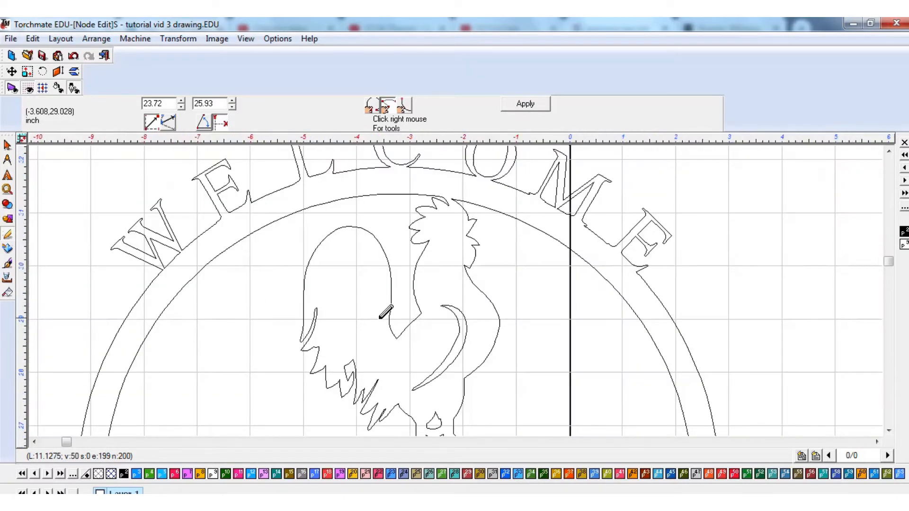
scroll(380, 316, down, 2)
scroll(776, 292, up, 2)
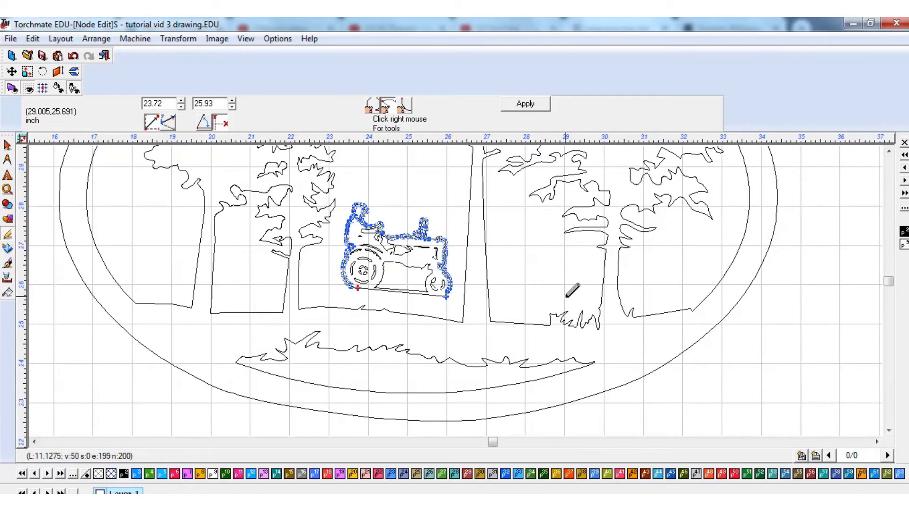
Step: Finish the node editing and move all the tractor's contours down to the ground line, at about x 23.47, y 25.27
click(7, 147)
scroll(448, 291, up, 2)
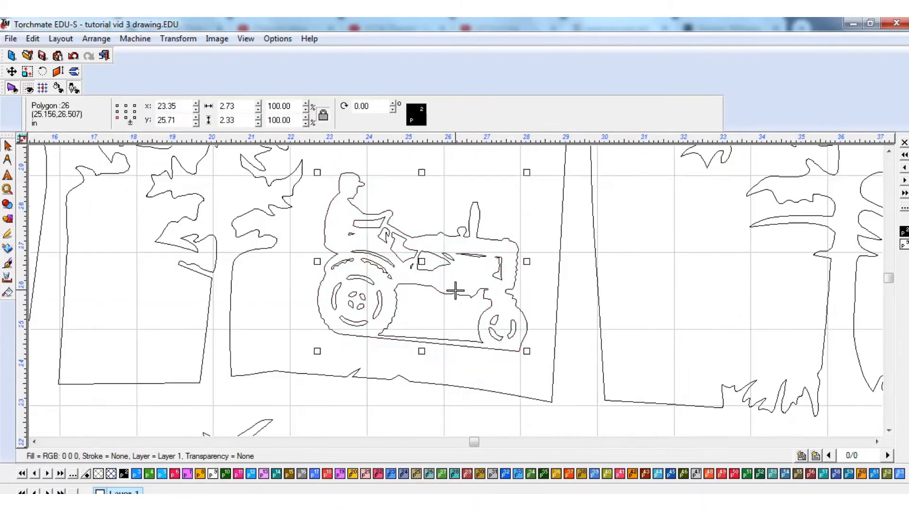
scroll(447, 293, up, 1)
scroll(445, 291, down, 3)
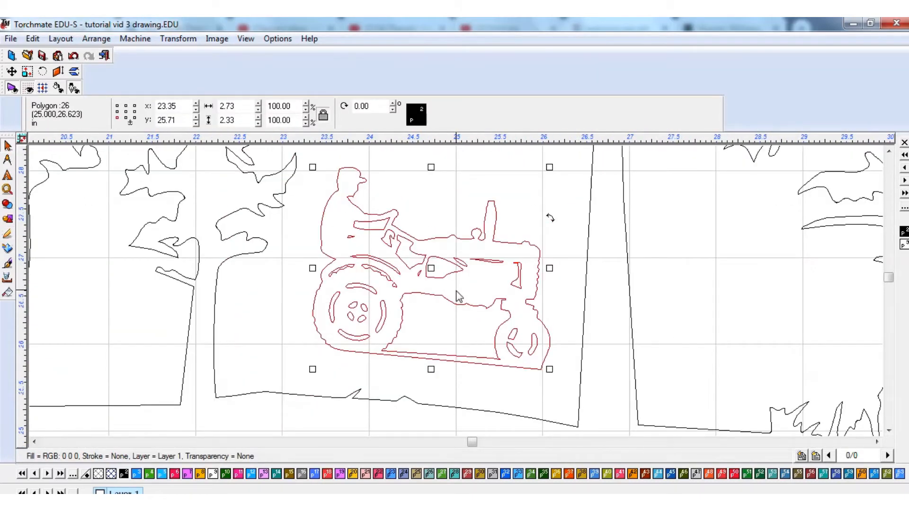
scroll(436, 280, up, 1)
drag(440, 280, 447, 303)
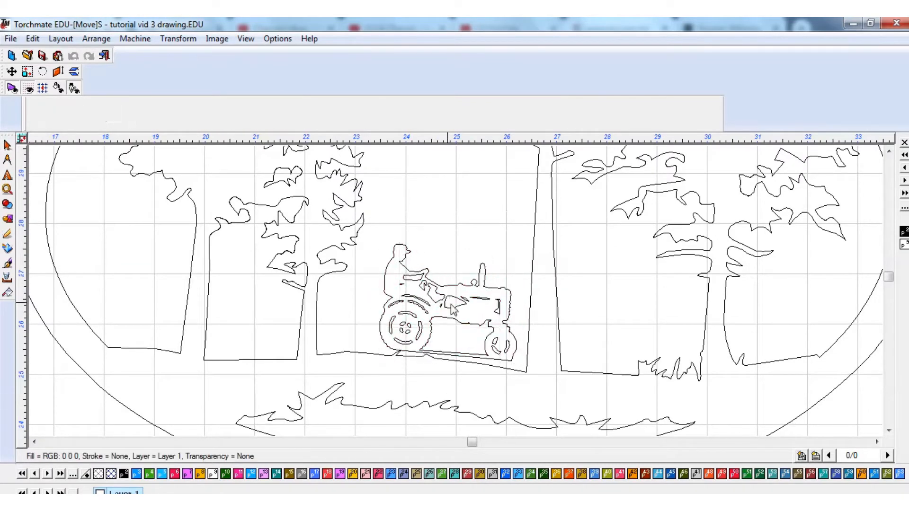
Step: Delete the nodes forming the two small bumps in the ground line beneath the tractor, smoothing it under the rear wheel
scroll(459, 297, up, 2)
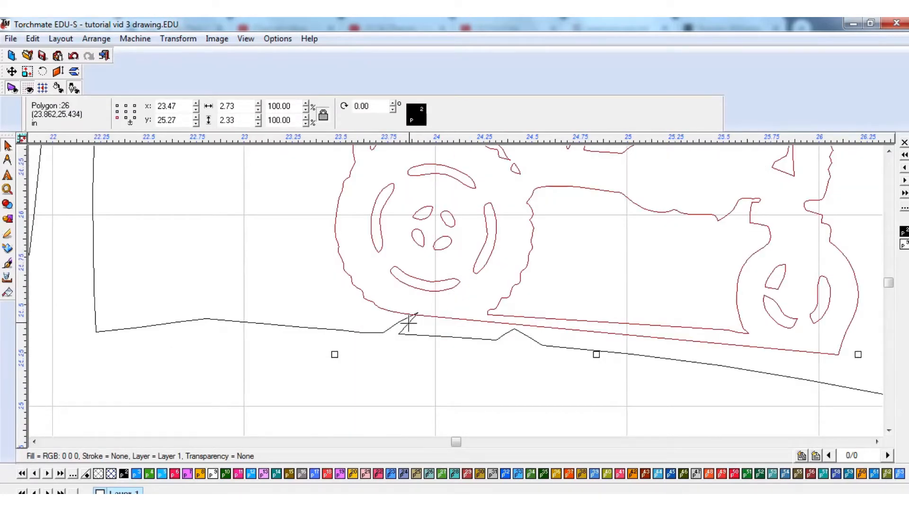
double_click(408, 324)
drag(428, 301, 390, 324)
key(Delete)
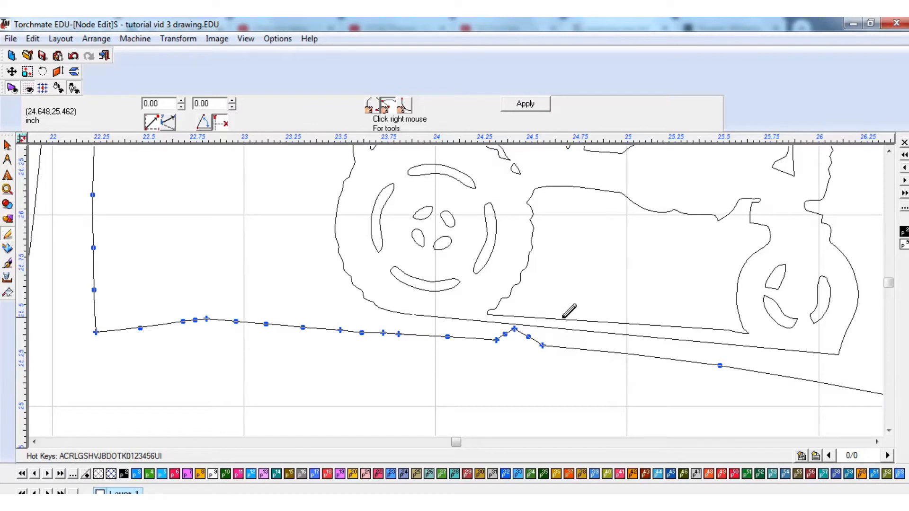
drag(572, 310, 490, 343)
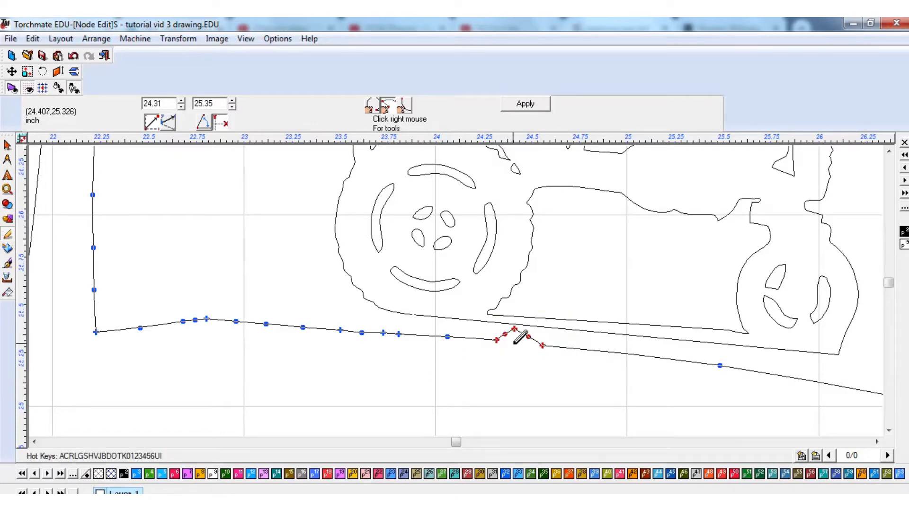
key(Delete)
scroll(587, 279, down, 2)
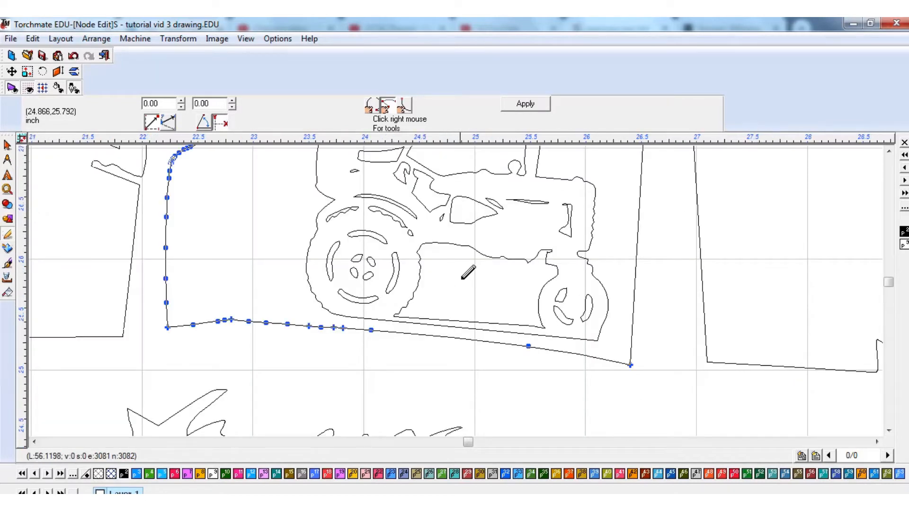
Step: Move all the tractor's contours slightly toward the rear wheel and down, to about x 23.19, y 25.24, just above the smoothed ground line
click(9, 147)
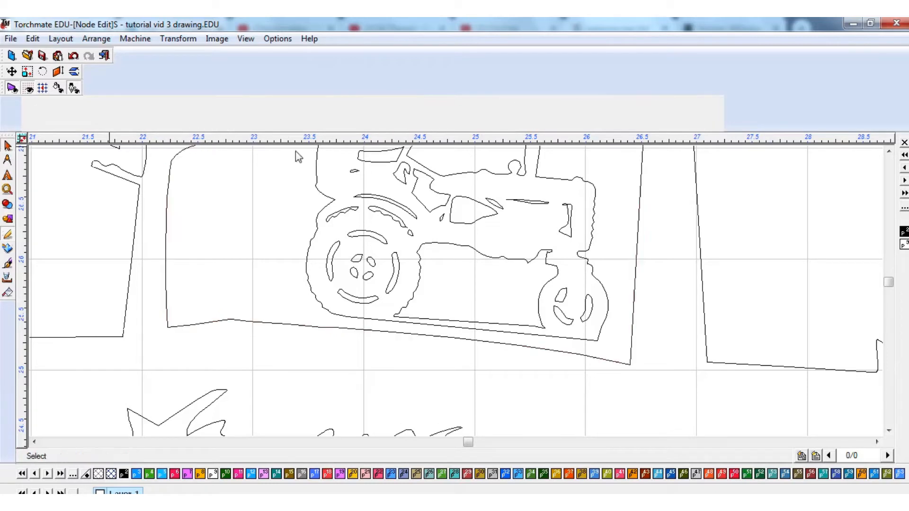
click(434, 242)
scroll(434, 242, down, 2)
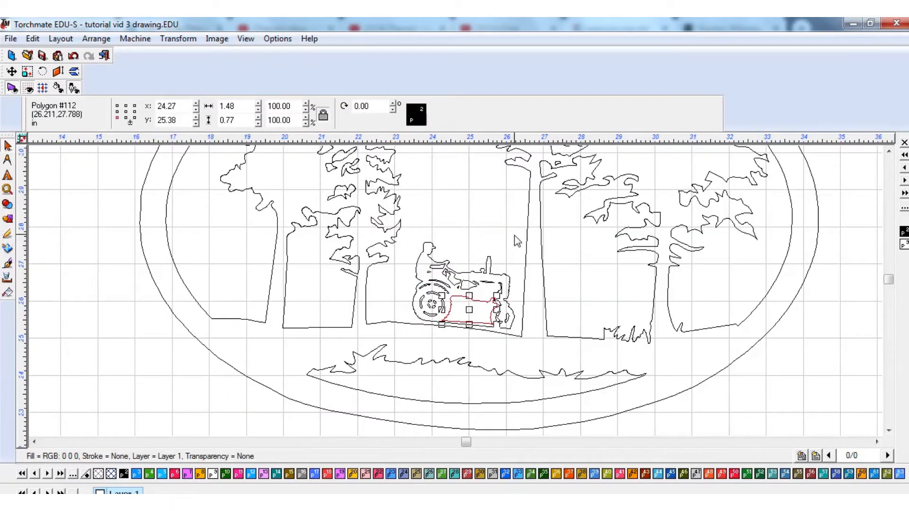
drag(517, 237, 396, 360)
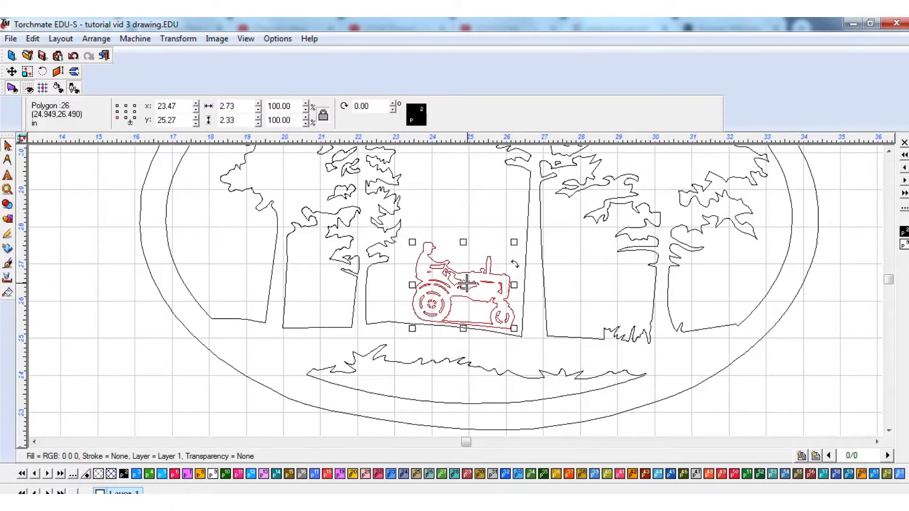
drag(462, 285, 455, 292)
scroll(456, 292, up, 2)
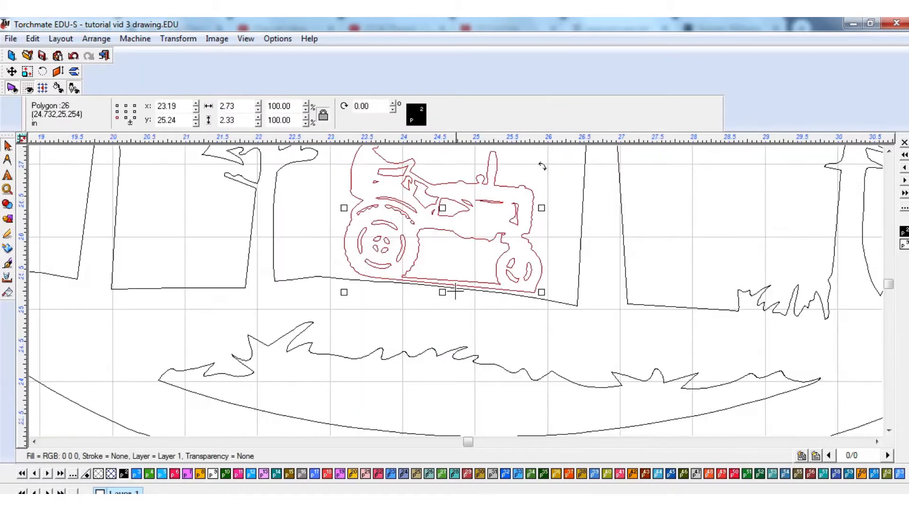
click(447, 301)
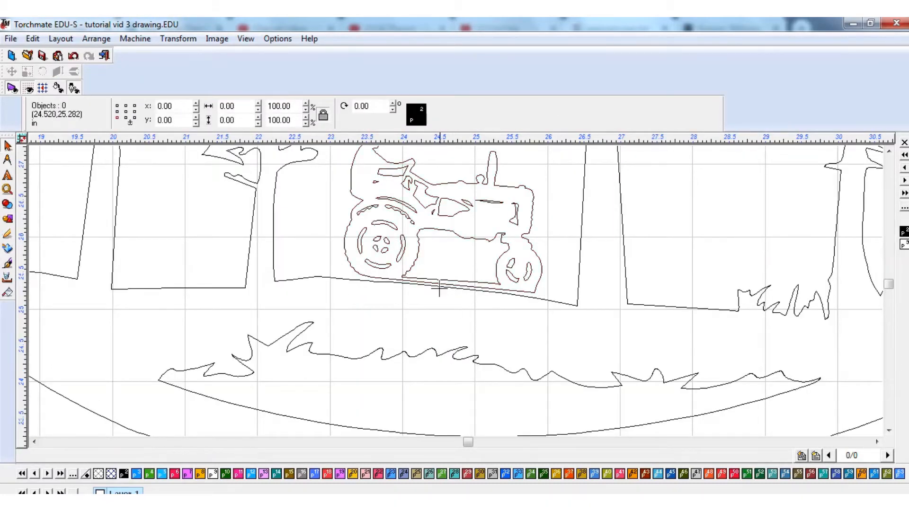
Step: Examine the narrow gap between the tractor's base and the ground line, checking which contour each line belongs to
scroll(440, 288, up, 2)
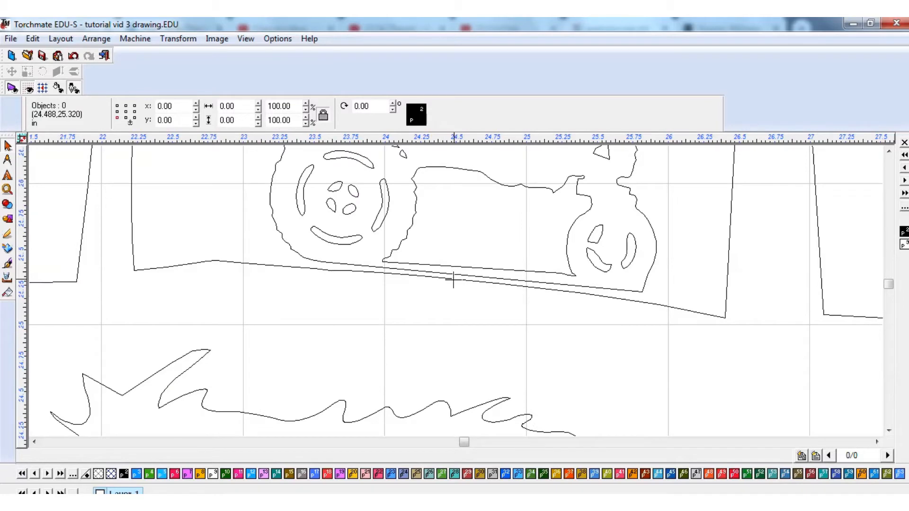
scroll(453, 280, down, 5)
scroll(457, 296, up, 8)
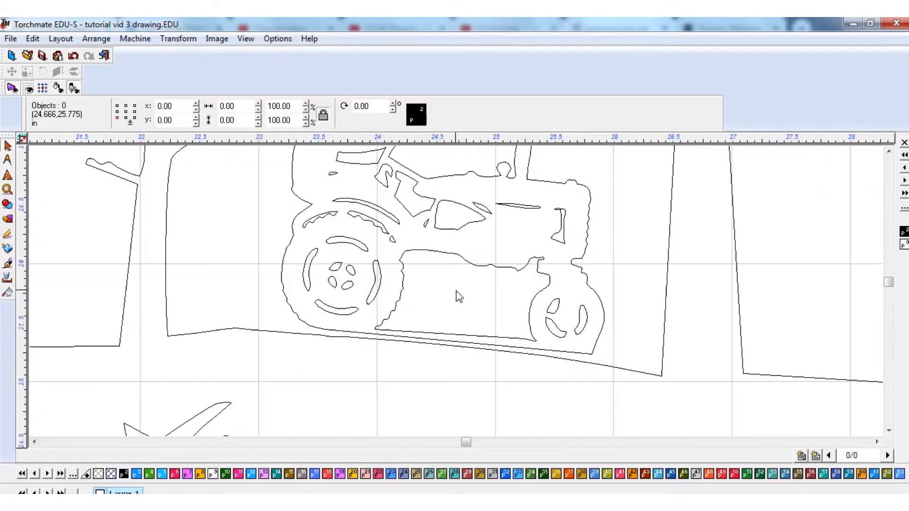
scroll(426, 351, down, 2)
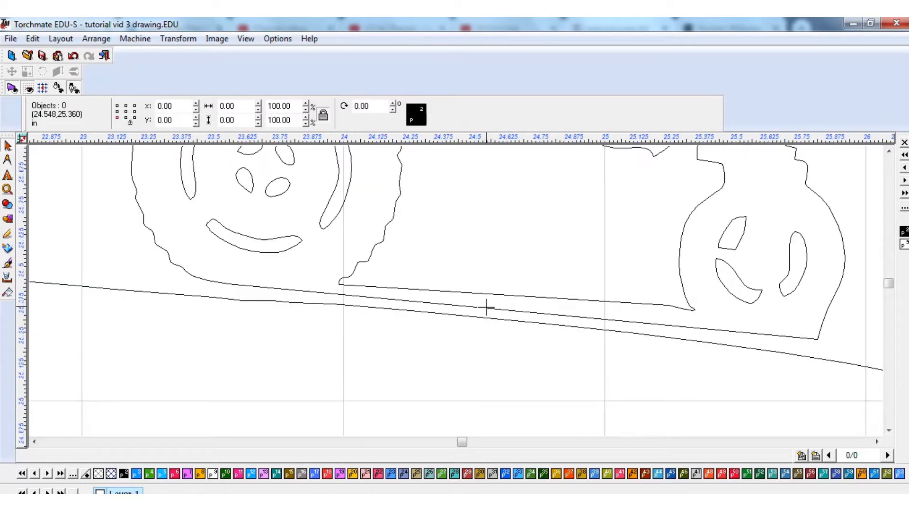
click(486, 307)
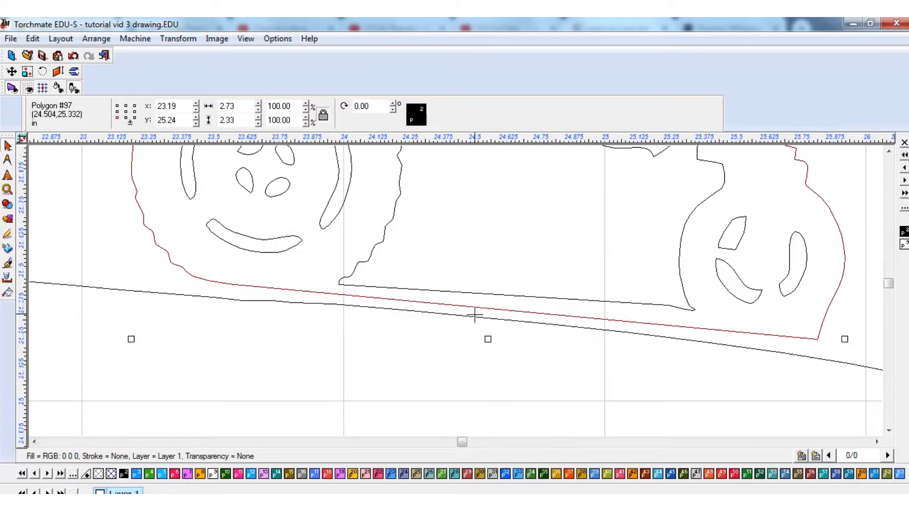
click(474, 316)
click(422, 355)
scroll(422, 355, down, 8)
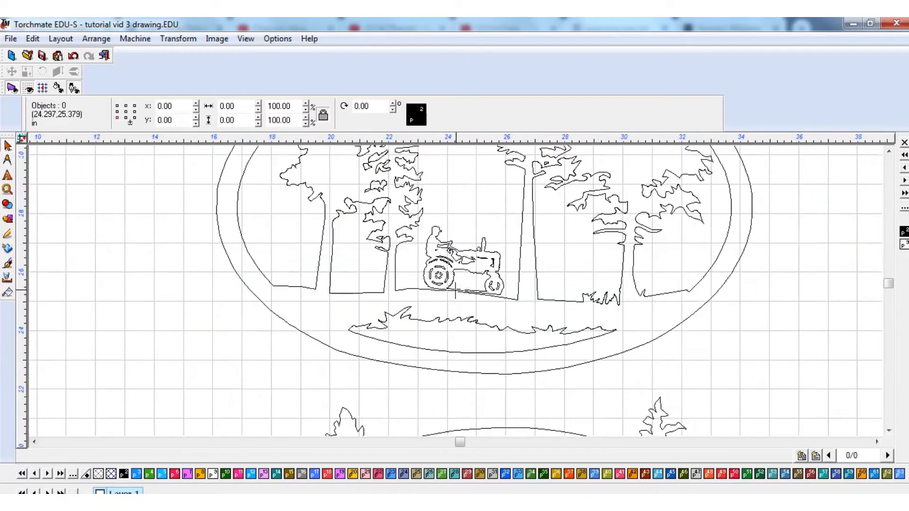
Step: Combine the tractor and all contours of the upper oval tree scene into one path, and check that they select together
scroll(455, 294, down, 4)
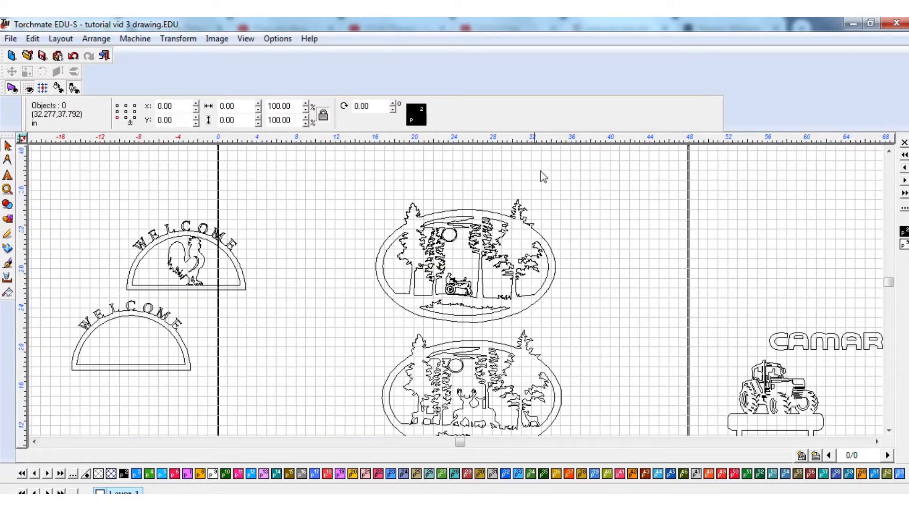
drag(586, 170, 355, 328)
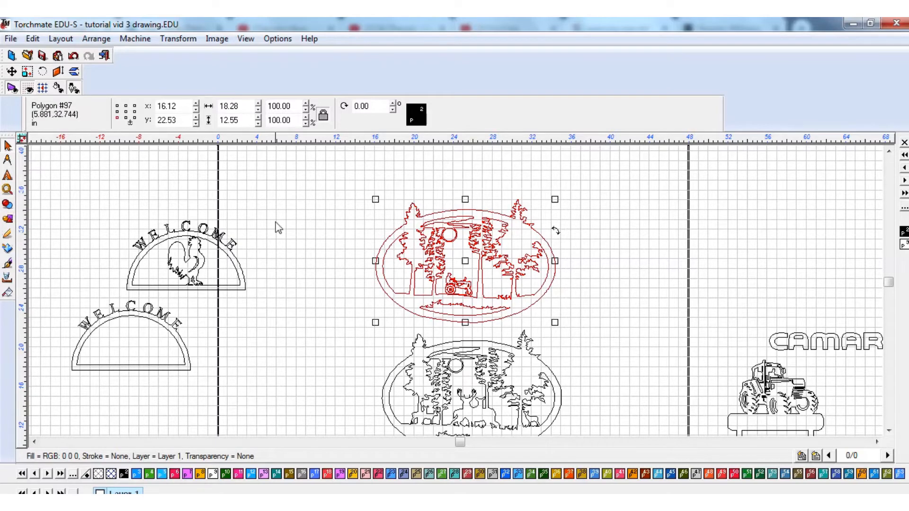
click(616, 323)
scroll(450, 286, up, 4)
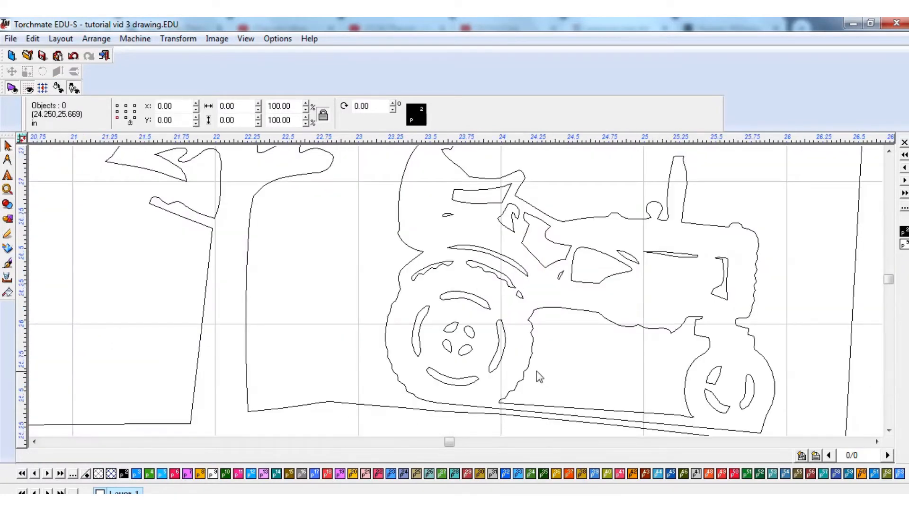
click(526, 368)
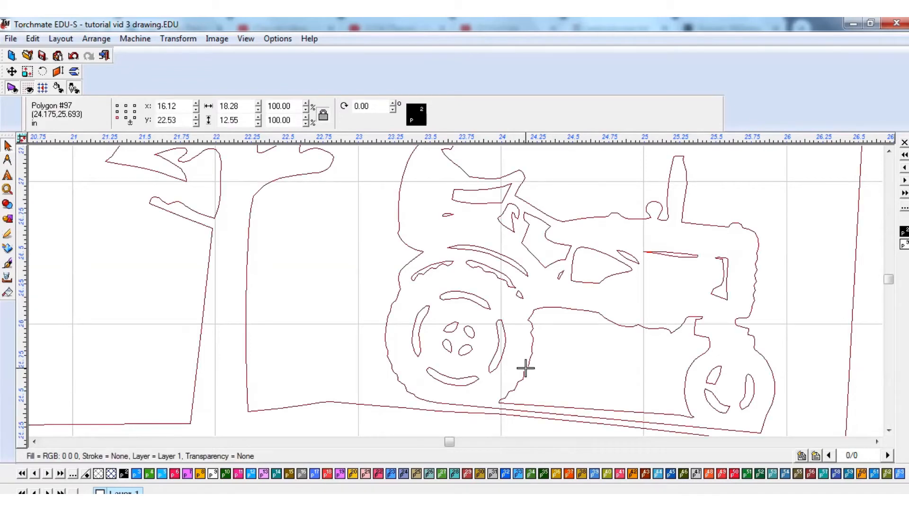
click(565, 380)
Step: Preview the drawing with solid fills to examine the gap between the tractor's wheels and the ground, and return to outlines
scroll(552, 364, down, 3)
key(F9)
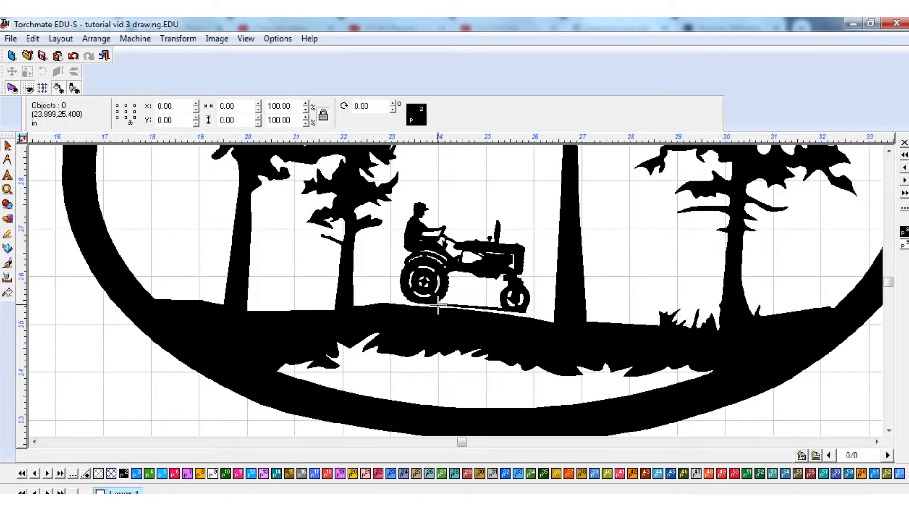
scroll(454, 290, up, 5)
scroll(454, 291, down, 4)
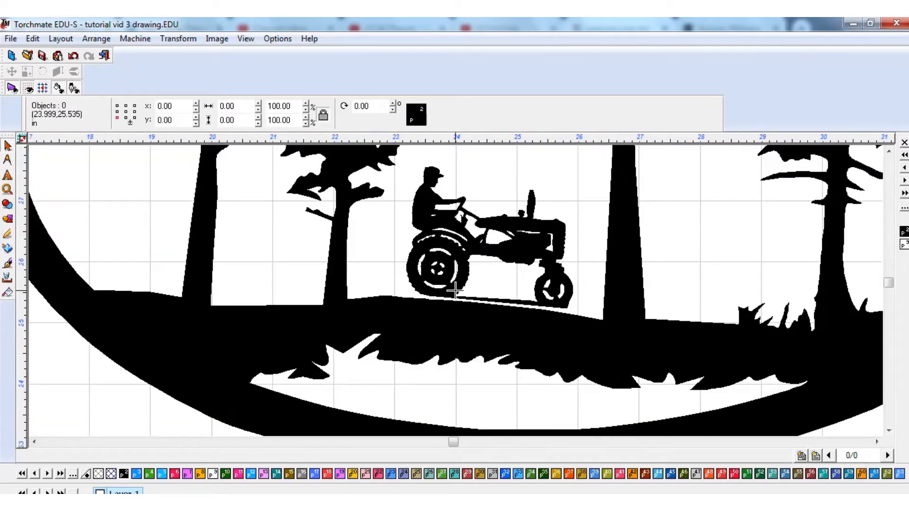
scroll(454, 290, up, 2)
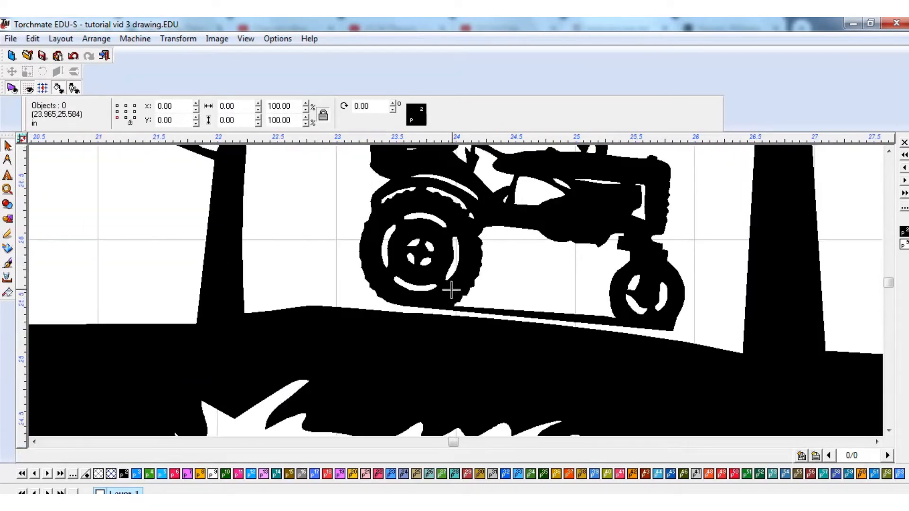
scroll(452, 291, down, 4)
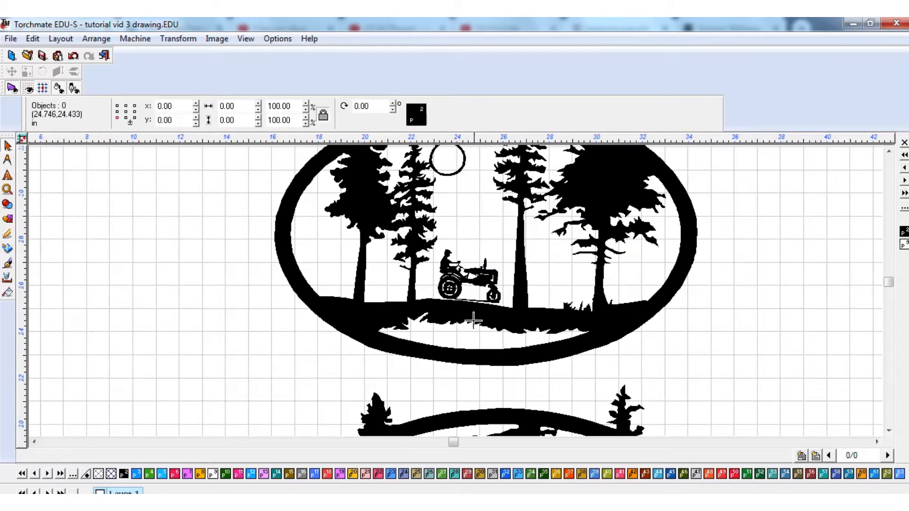
scroll(452, 290, up, 2)
scroll(452, 289, up, 1)
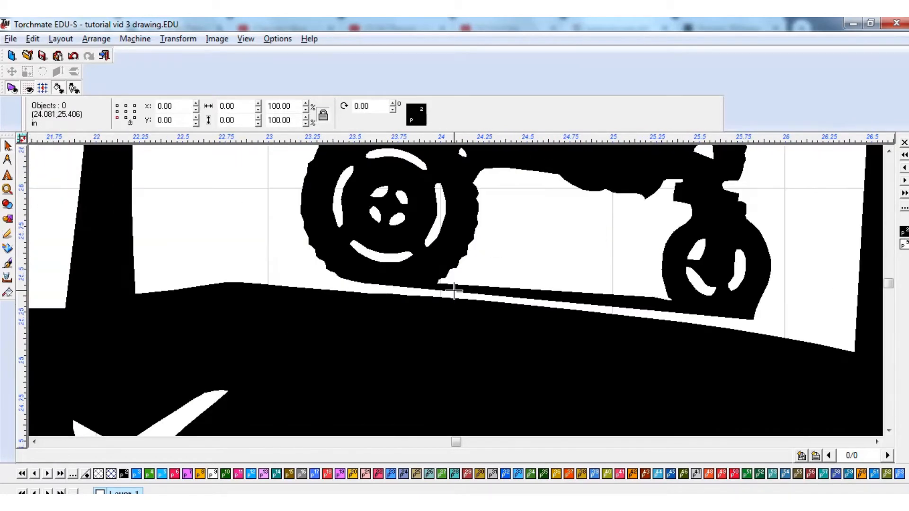
key(F9)
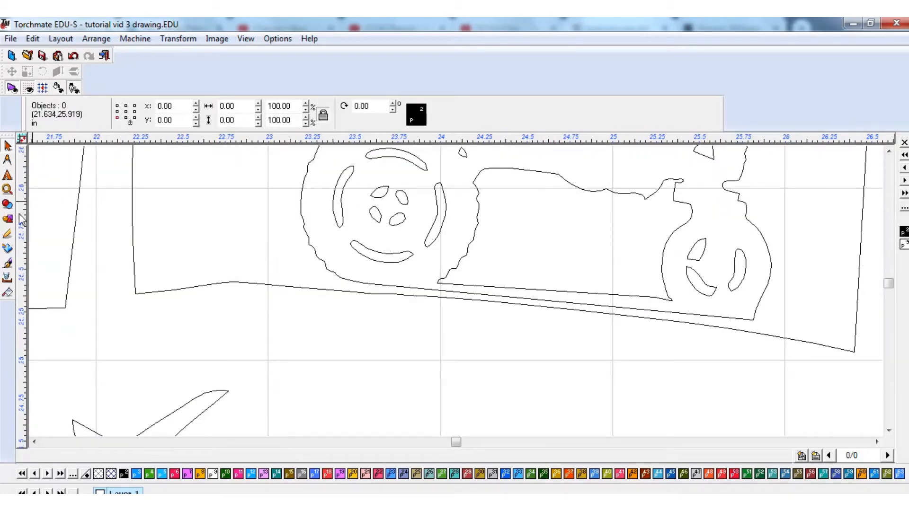
Step: Draw a rectangle about 0.25 by 0.23 in across the gap between the rear wheel's base and the ground line
mouse_move(15, 218)
click(65, 227)
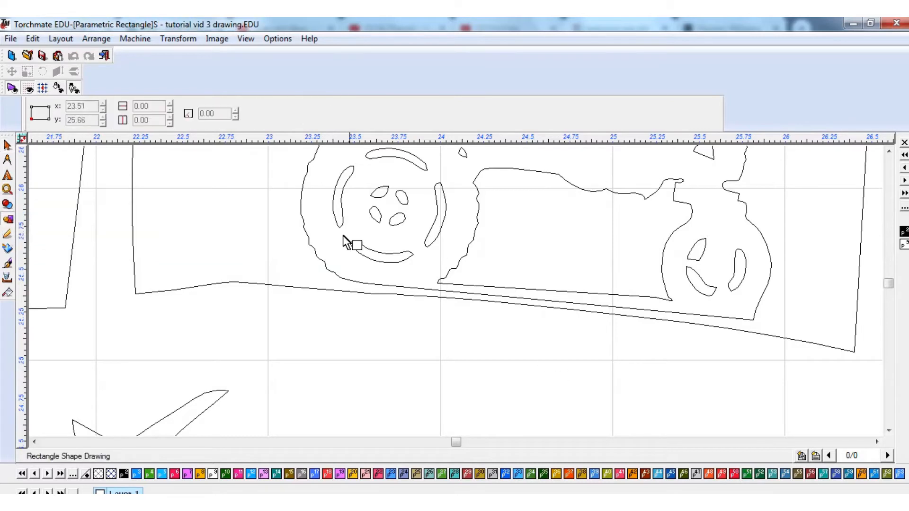
drag(416, 277, 374, 315)
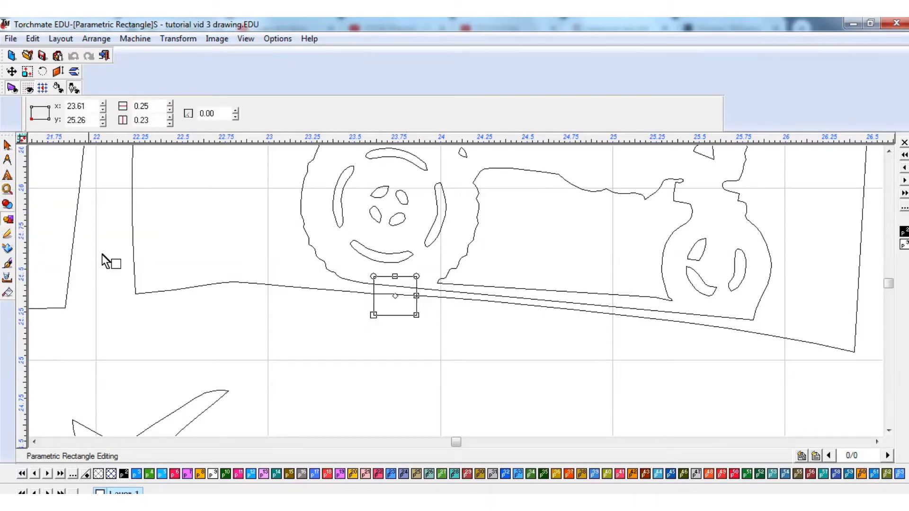
Step: Select the upper oval tree scene together with the small rectangle across the rear wheel gap and weld them into one path
click(8, 146)
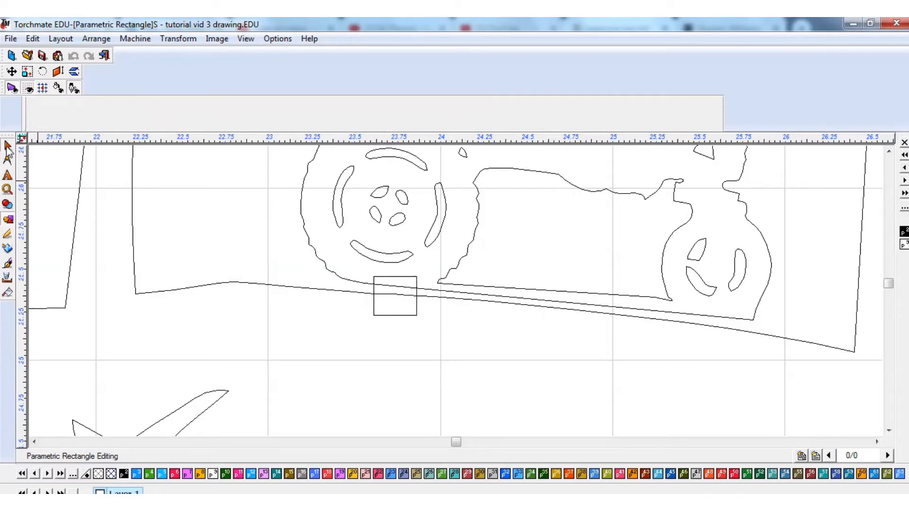
click(451, 357)
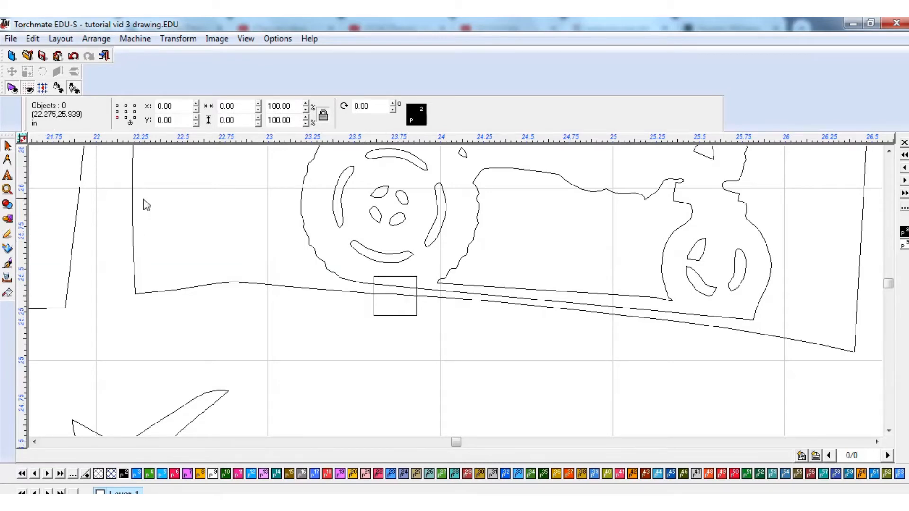
scroll(483, 378, down, 5)
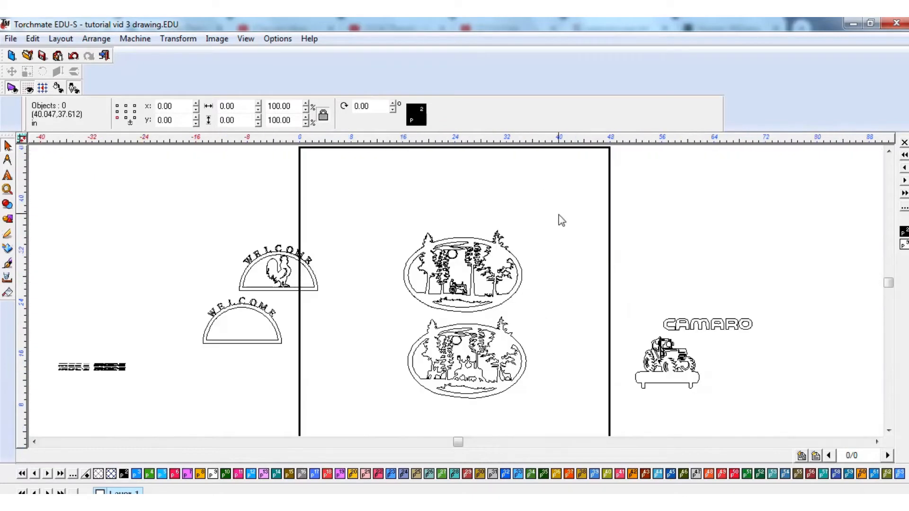
drag(560, 213, 371, 317)
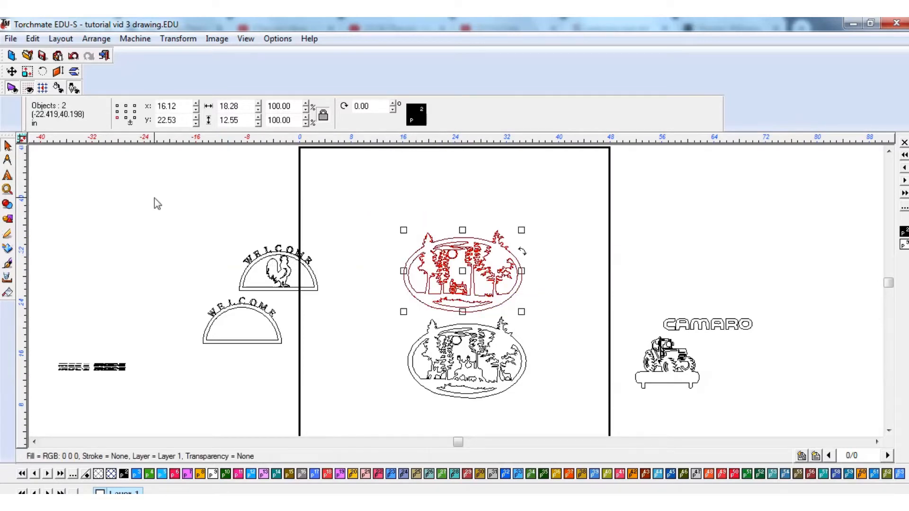
click(7, 204)
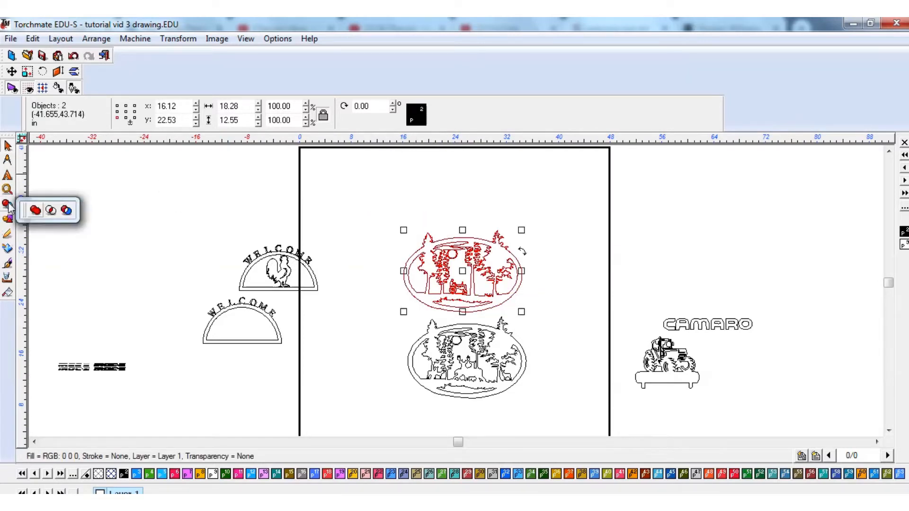
click(36, 211)
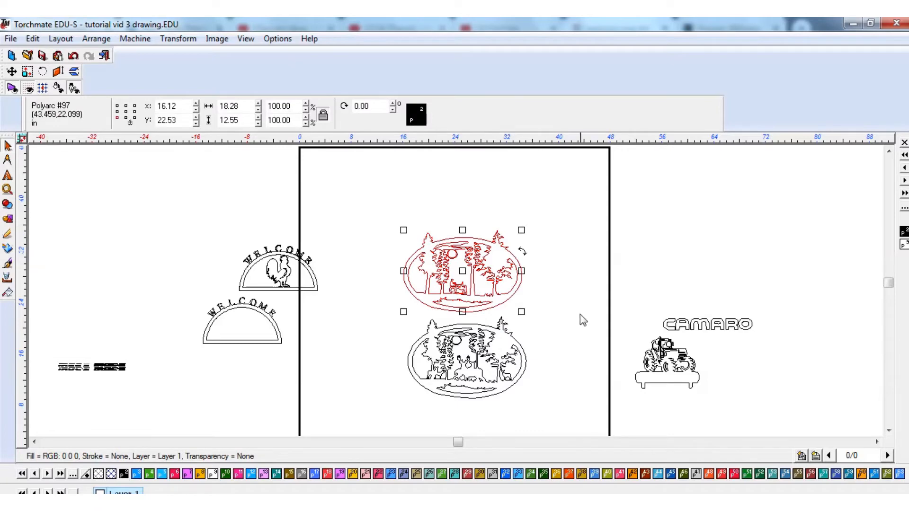
Step: Edit the scene's nodes beside the rear wheel bridge, deleting the surplus ones so the ground line tapers straight into the wheel's left side
scroll(507, 321, up, 3)
scroll(450, 286, up, 2)
scroll(379, 241, up, 2)
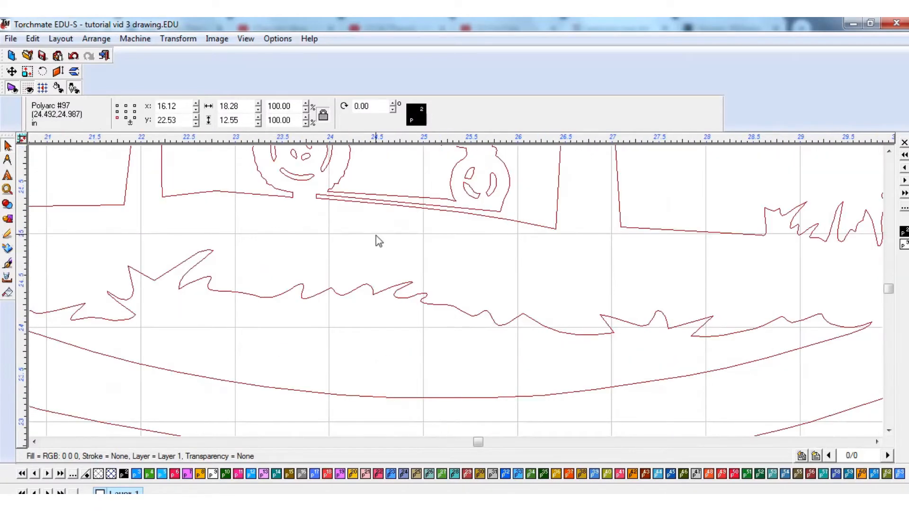
scroll(370, 240, up, 1)
scroll(441, 282, up, 1)
scroll(436, 284, up, 2)
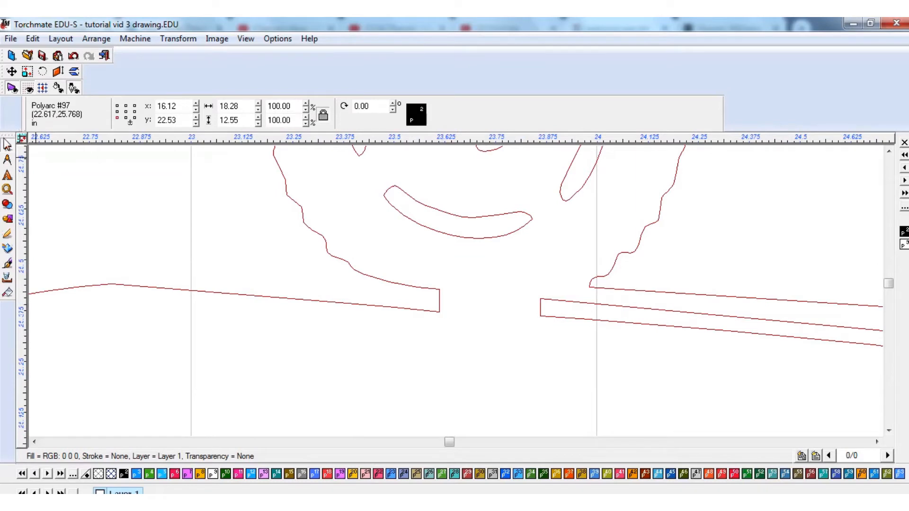
click(442, 306)
click(440, 308)
double_click(440, 310)
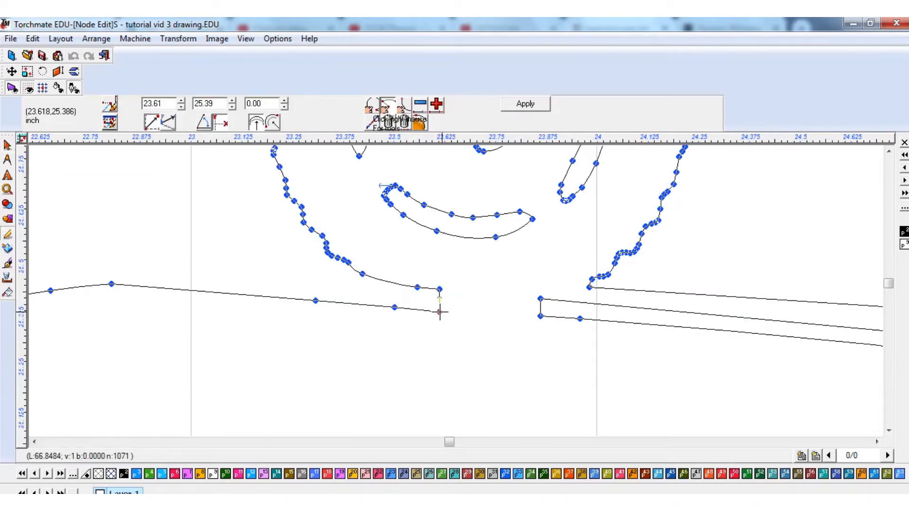
drag(440, 311, 242, 275)
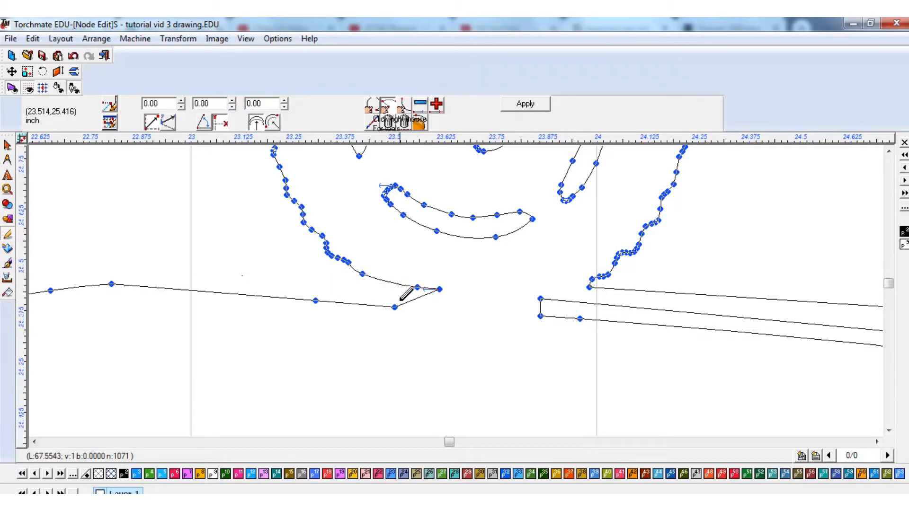
drag(394, 307, 245, 290)
click(314, 301)
key(Delete)
Step: Remove the leftover gap strip between the ground and tractor base, pulling its pointed end back beneath the front wheel
scroll(516, 291, down, 2)
drag(518, 260, 557, 304)
scroll(455, 285, down, 3)
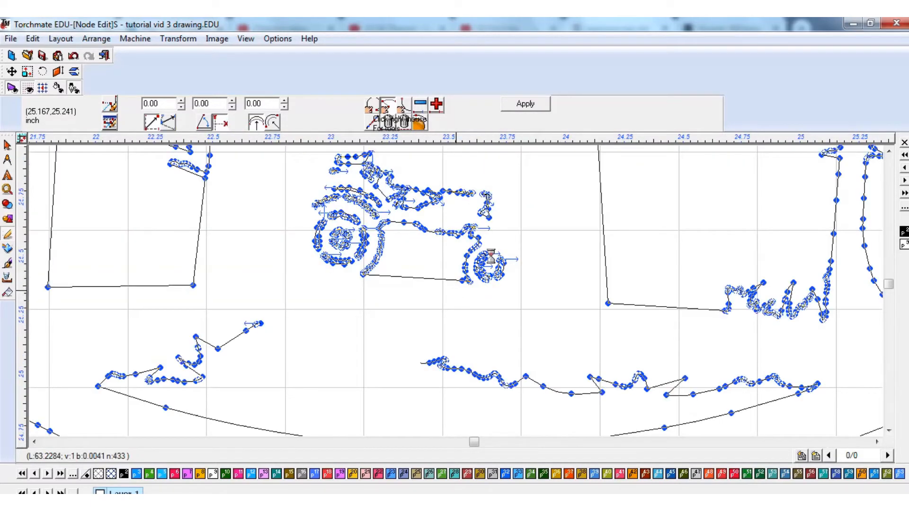
scroll(459, 290, up, 4)
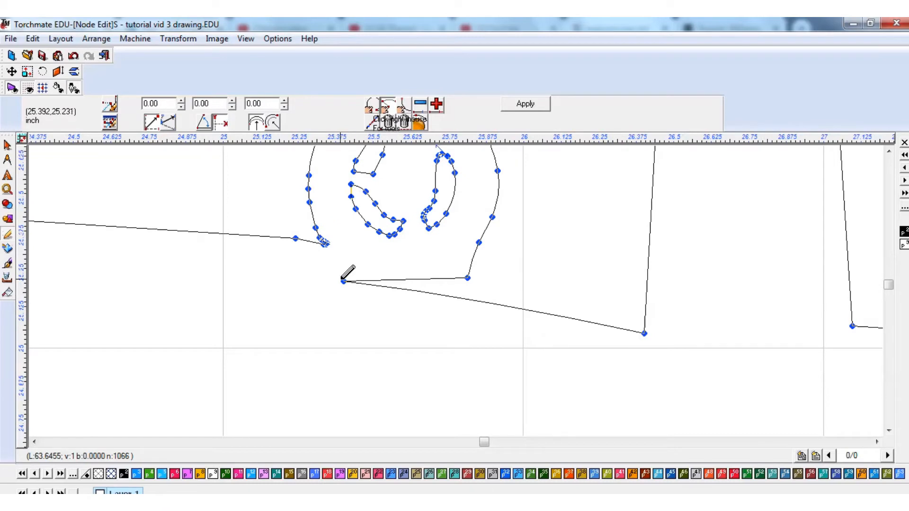
drag(342, 278, 464, 308)
key(Delete)
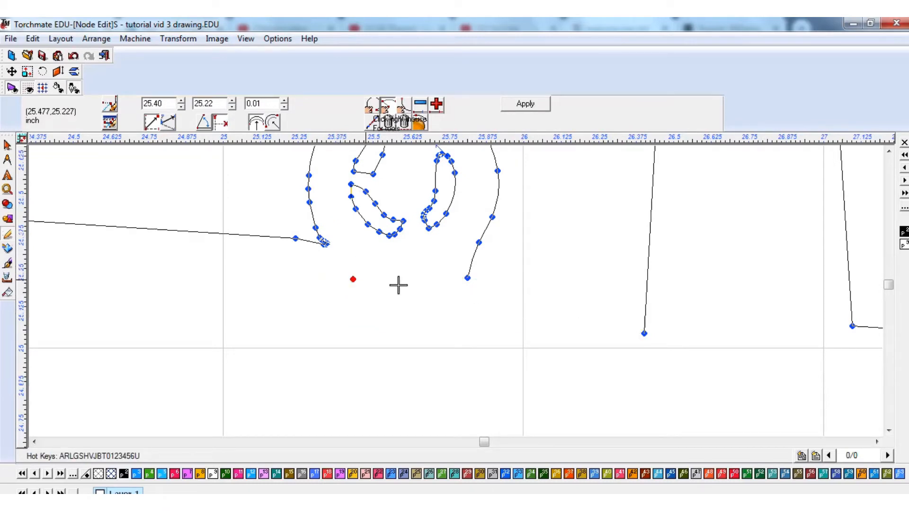
drag(398, 285, 477, 251)
click(479, 242)
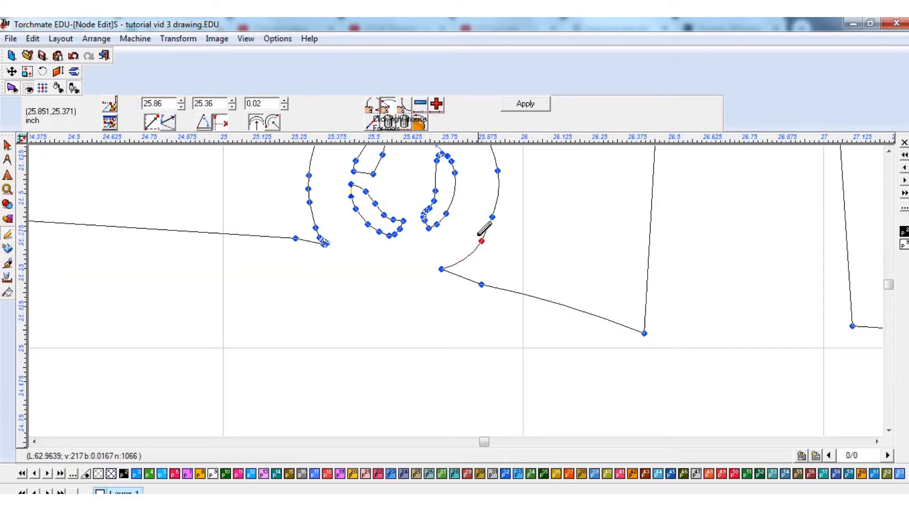
Step: Smooth the front wheel's lower right outline by deleting surplus nodes, and move its tip on the ground to about X 25.68, Y 25.26
drag(492, 217, 496, 214)
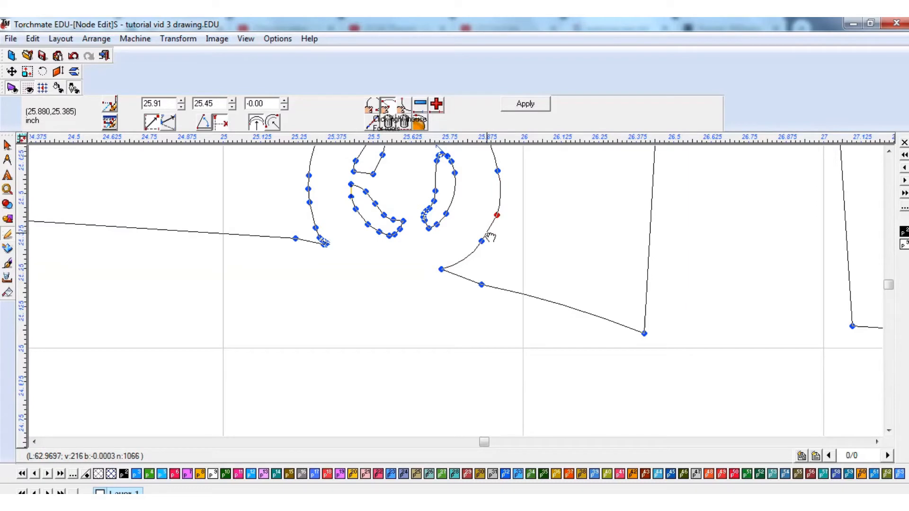
key(Delete)
click(482, 241)
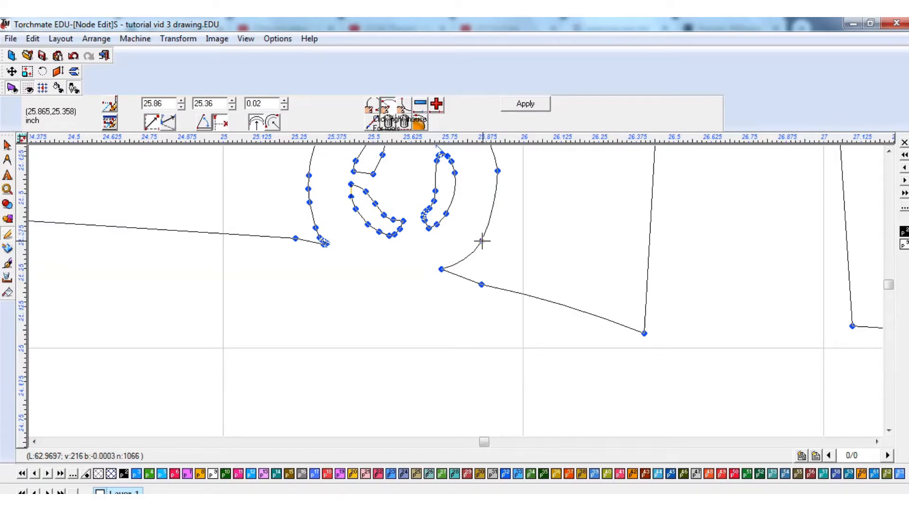
key(Delete)
drag(478, 223, 492, 248)
scroll(487, 260, down, 2)
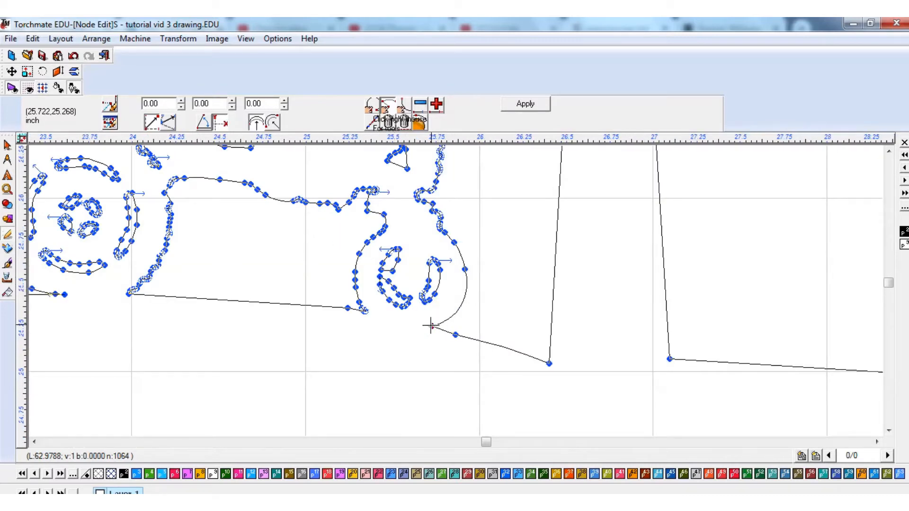
mouse_move(431, 326)
mouse_down()
mouse_move(424, 320)
mouse_move(424, 327)
mouse_up()
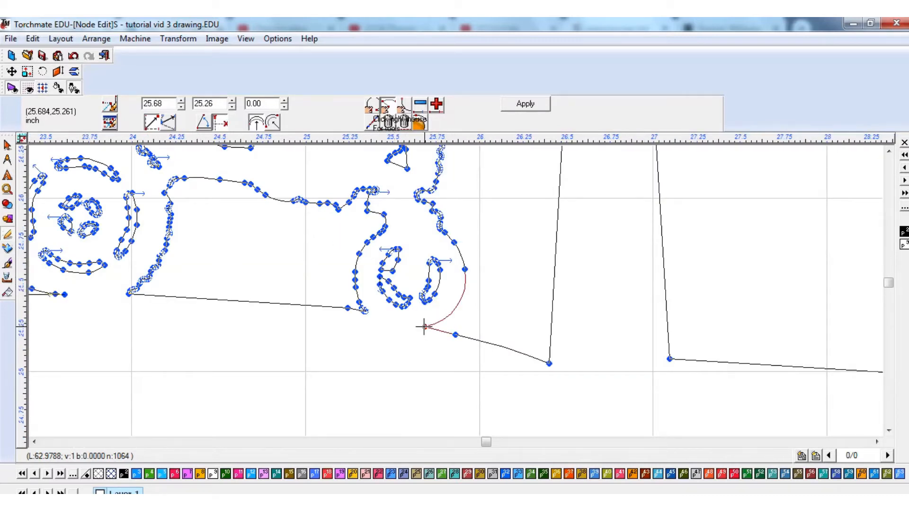
Step: Clean up the corner where the ground meets the front wheel's left side by repositioning and thinning its nodes, and finish node editing
scroll(357, 303, up, 3)
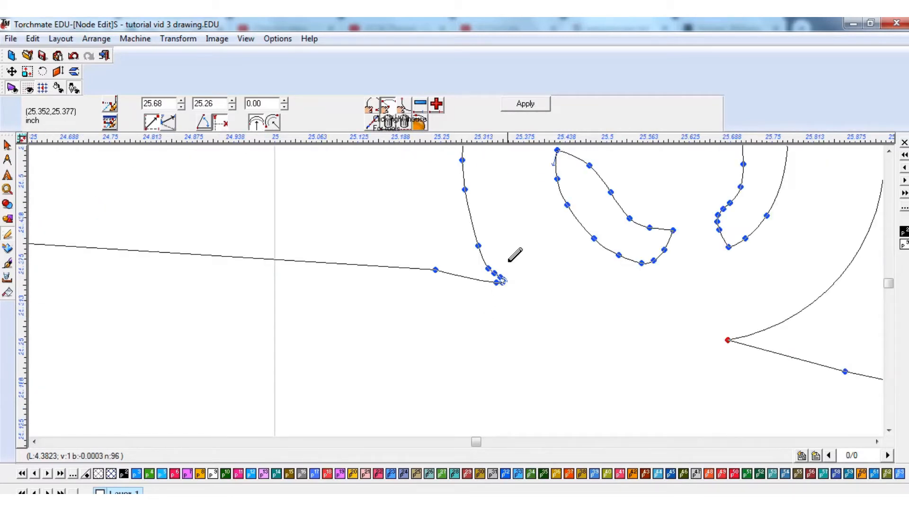
drag(508, 261, 475, 307)
drag(502, 279, 482, 273)
click(471, 261)
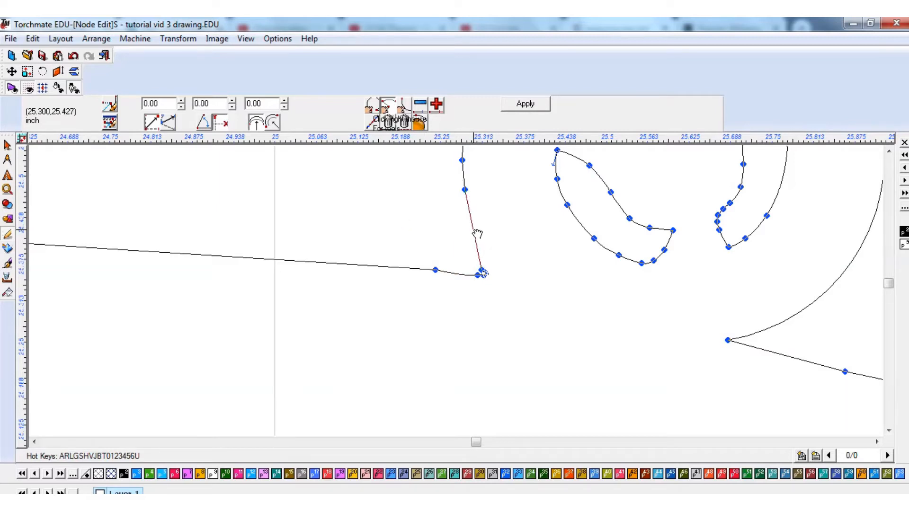
drag(474, 231, 469, 233)
scroll(482, 272, up, 2)
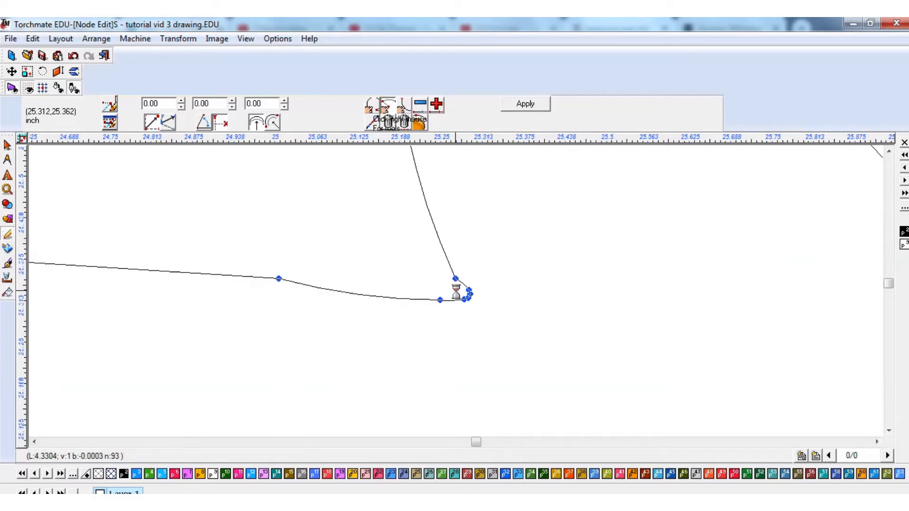
scroll(456, 292, up, 1)
click(445, 248)
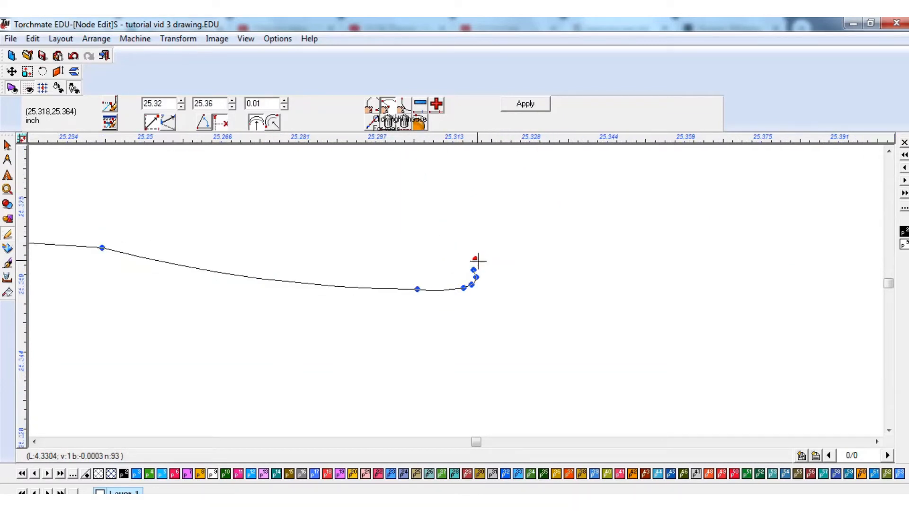
scroll(464, 260, down, 3)
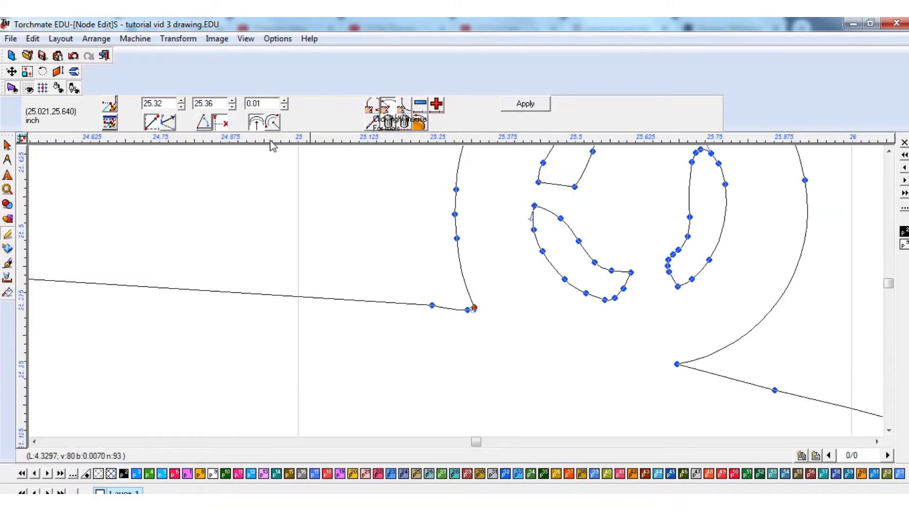
click(9, 143)
Step: Preview the drawing with solid fills and examine how both tractor wheels join the ground in the oval scene
scroll(532, 304, down, 5)
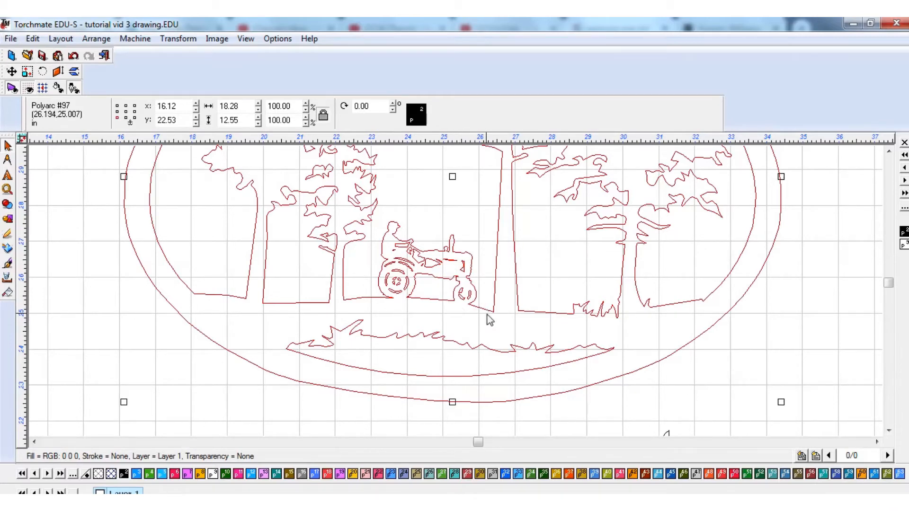
scroll(445, 287, down, 2)
scroll(448, 296, up, 4)
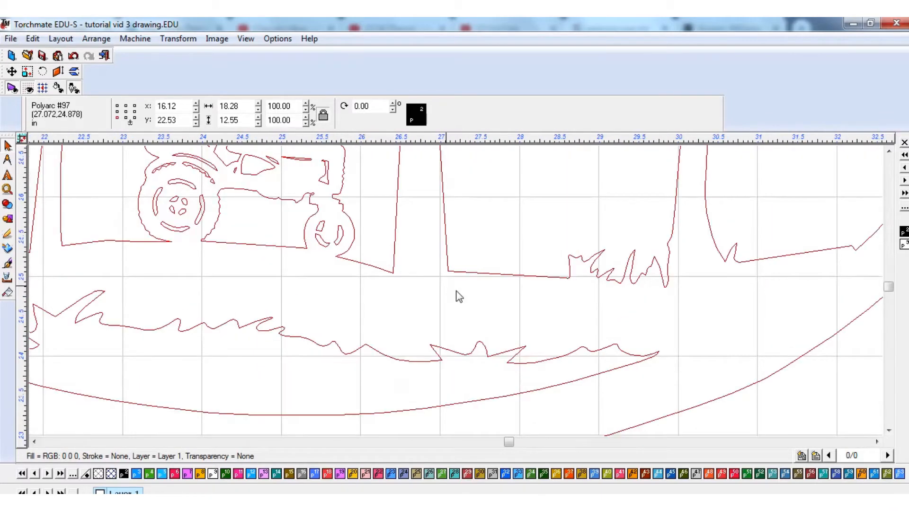
scroll(456, 296, down, 2)
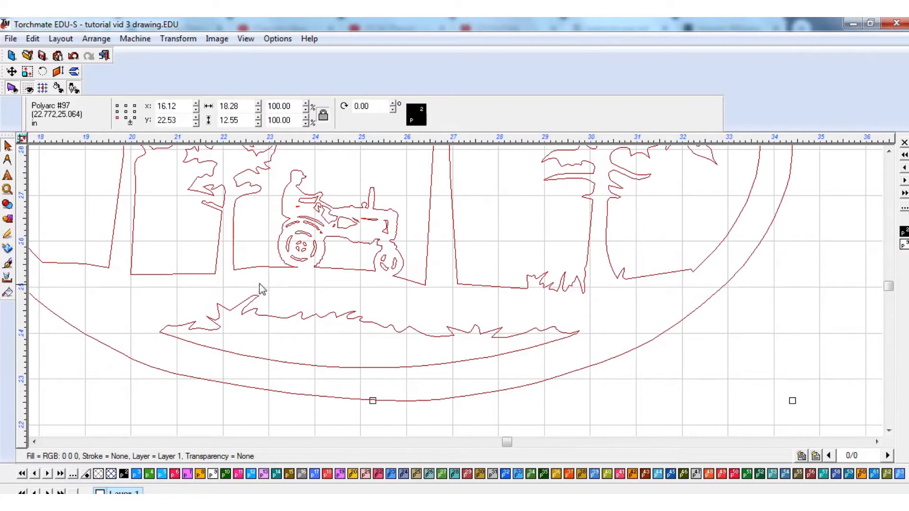
click(288, 285)
key(F9)
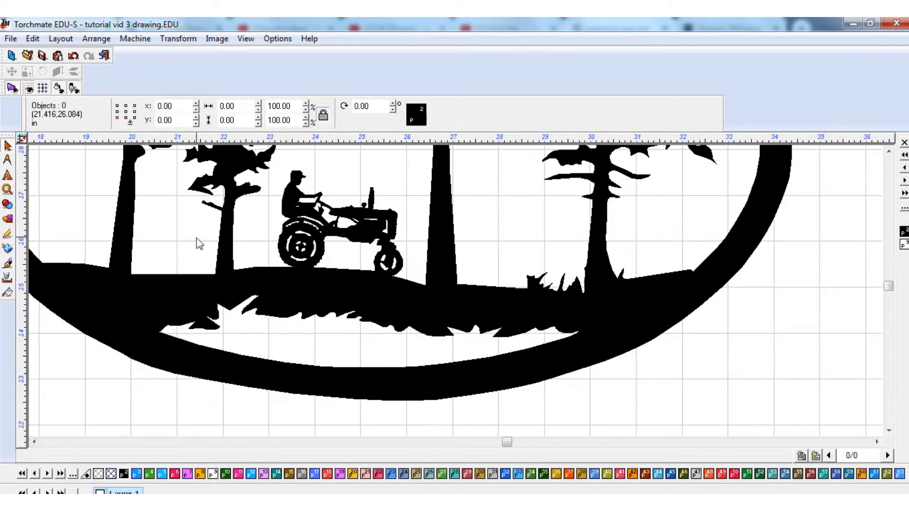
scroll(317, 258, down, 2)
scroll(455, 301, up, 4)
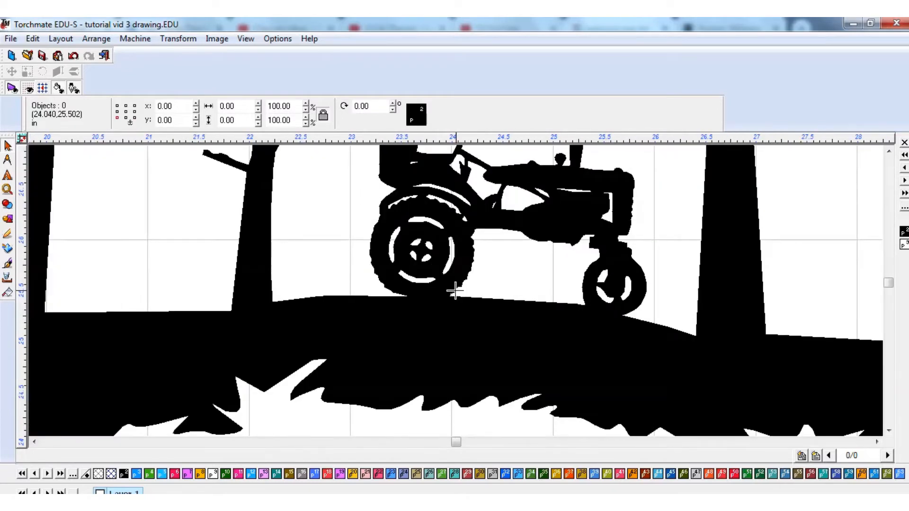
scroll(457, 294, down, 1)
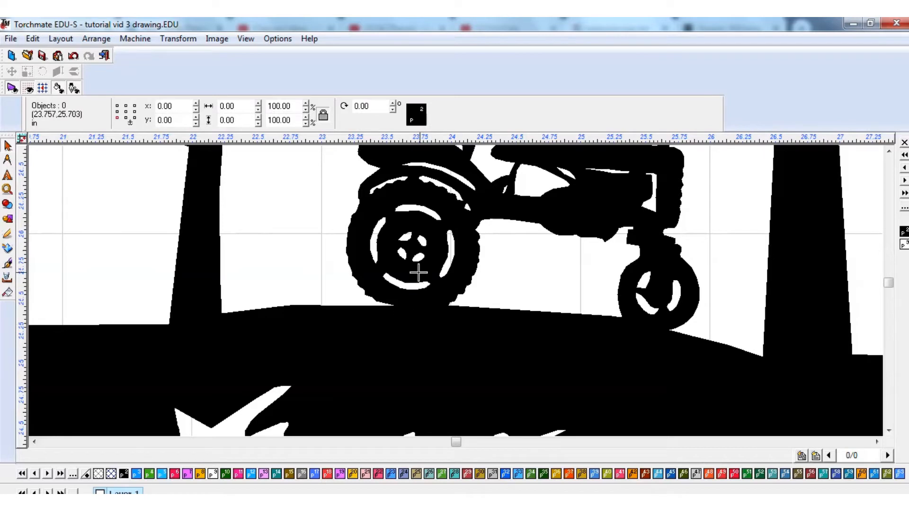
scroll(450, 303, down, 3)
scroll(471, 376, up, 2)
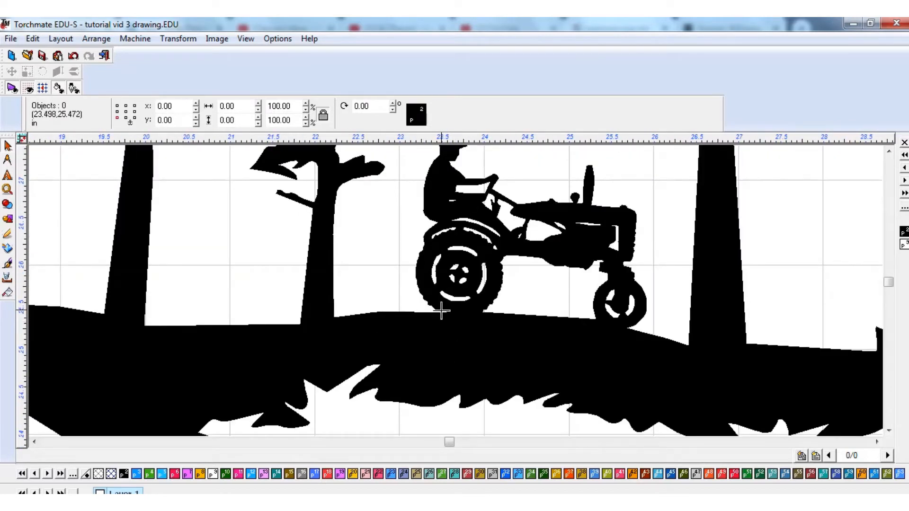
scroll(454, 293, down, 2)
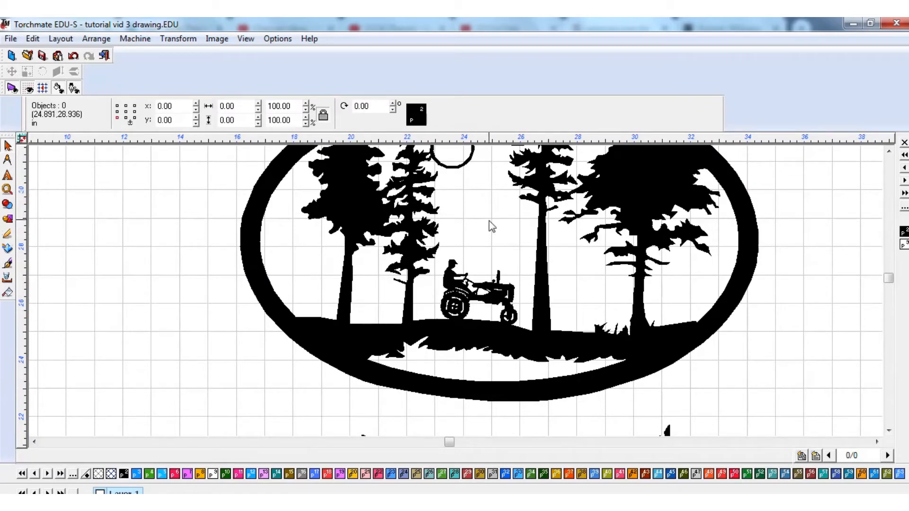
scroll(466, 296, down, 2)
scroll(455, 291, up, 3)
scroll(456, 292, down, 1)
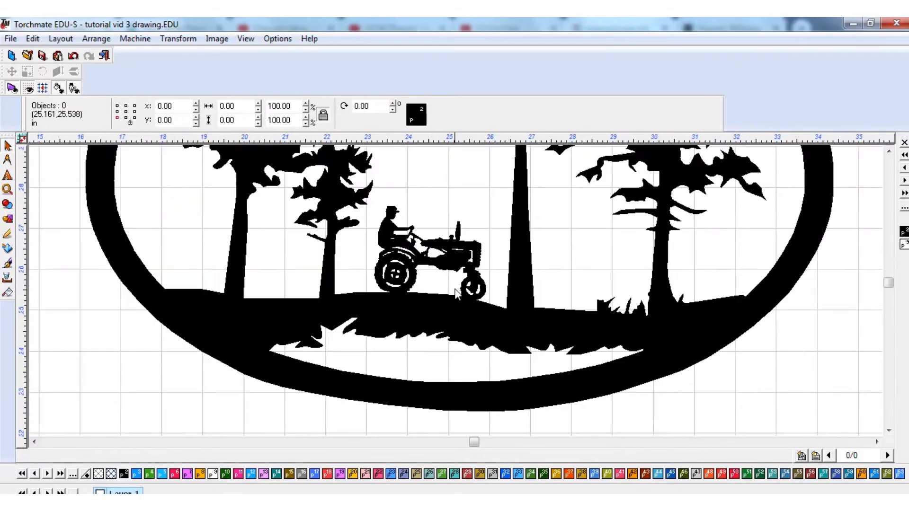
Step: Select the welded oval scene at the moon ring and break it apart into separate contours
scroll(456, 293, down, 1)
scroll(445, 284, up, 4)
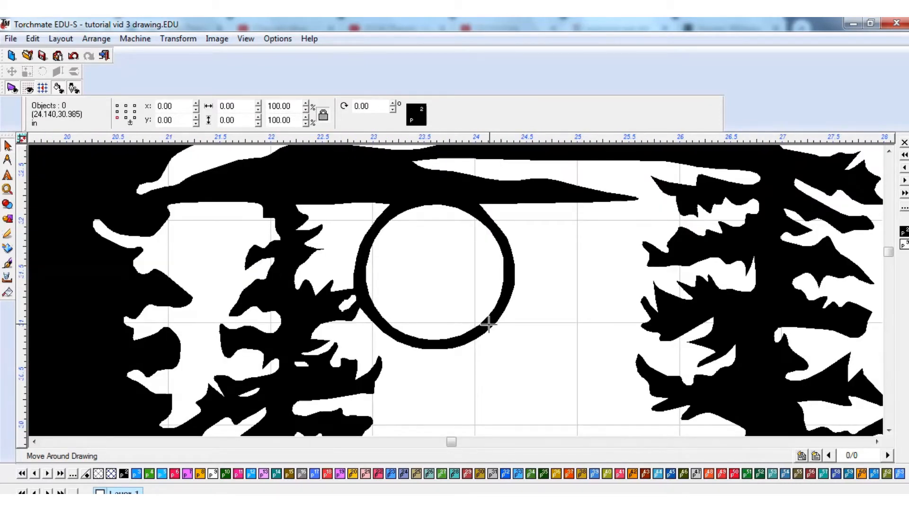
click(459, 336)
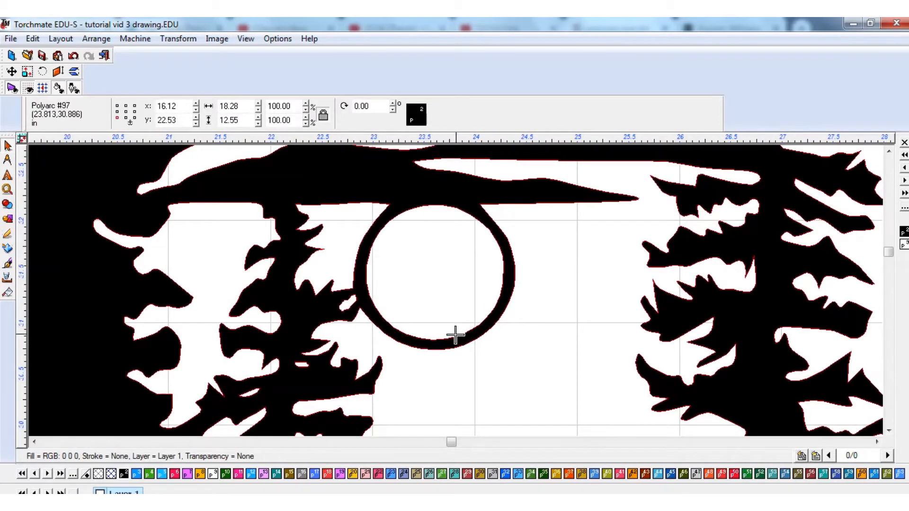
key(ctrl+b)
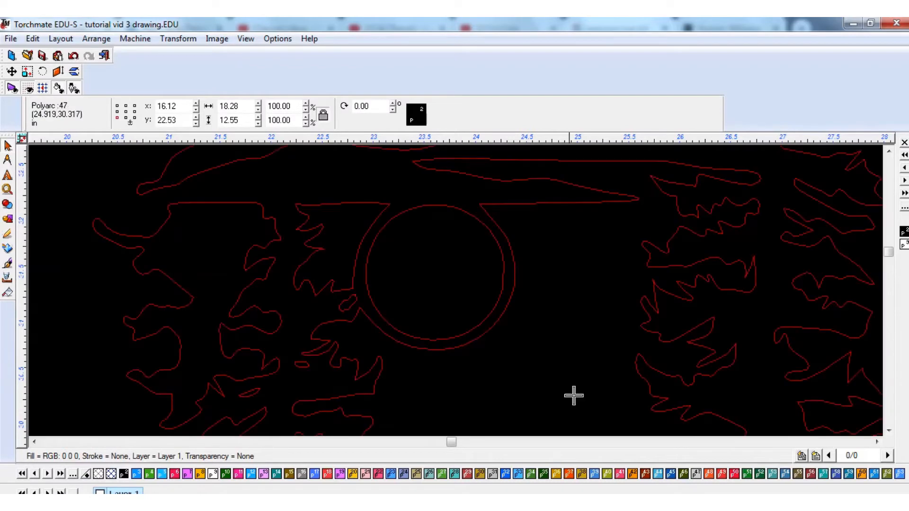
Step: Return to the white outline display and break the oval scene around the moon into individual objects
key(F10)
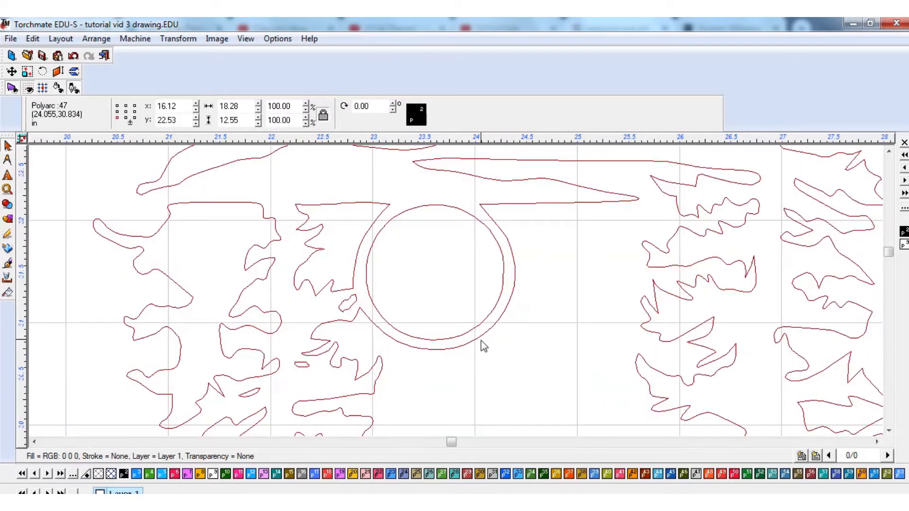
scroll(458, 297, down, 1)
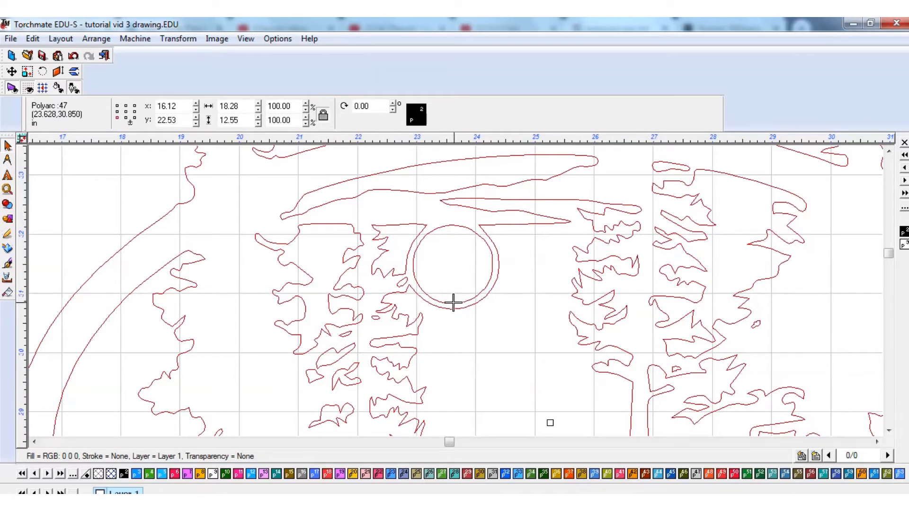
click(513, 341)
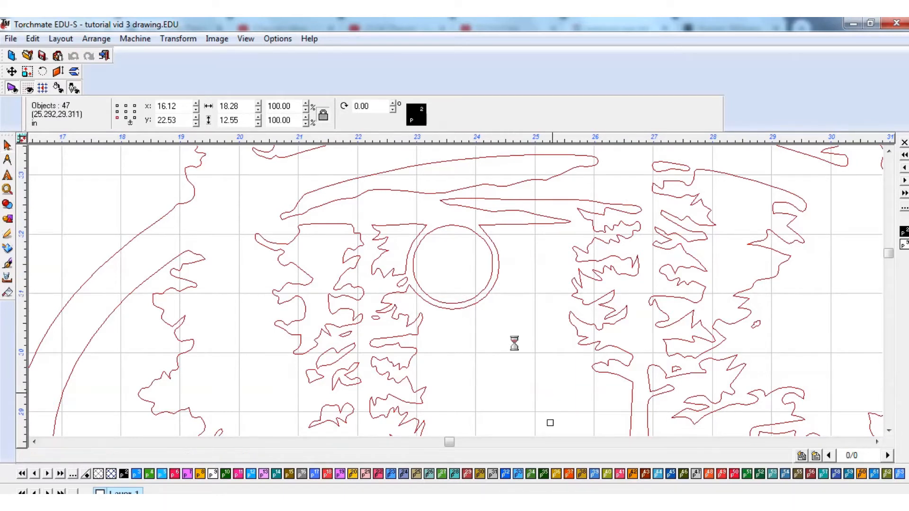
Step: Delete the moon's inner circle and undo the accidental shift of the contour that forms its outer edge
click(458, 303)
key(Delete)
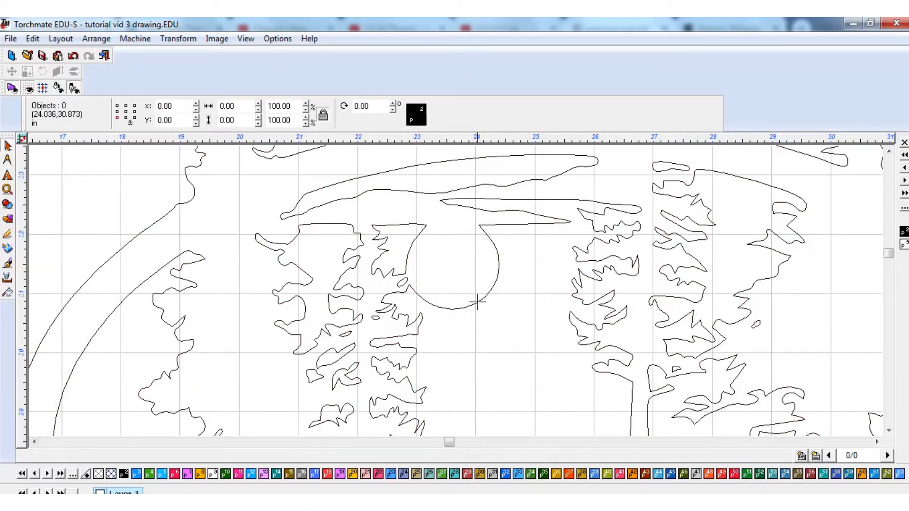
drag(474, 306, 453, 281)
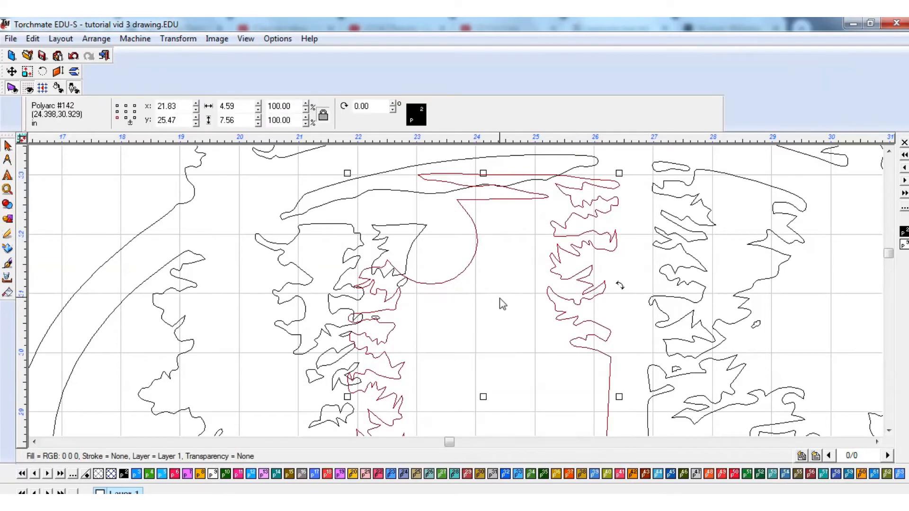
click(263, 199)
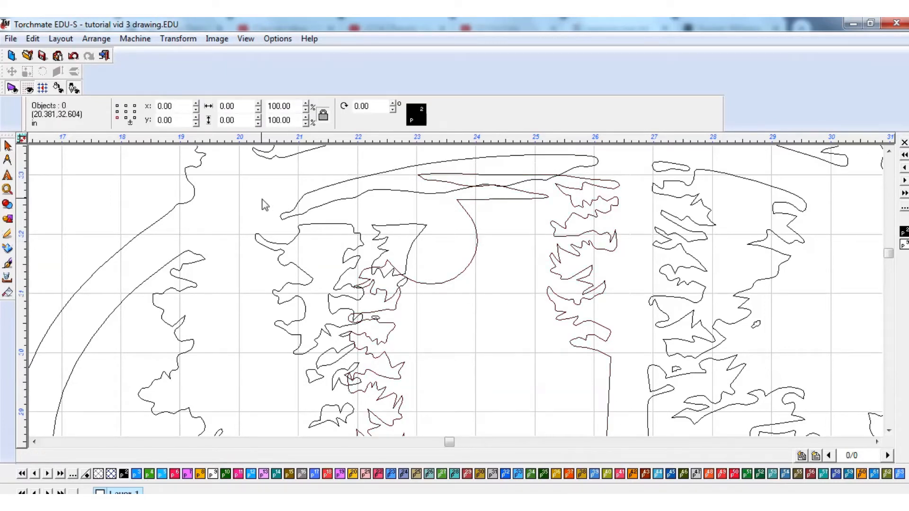
key(ctrl+z)
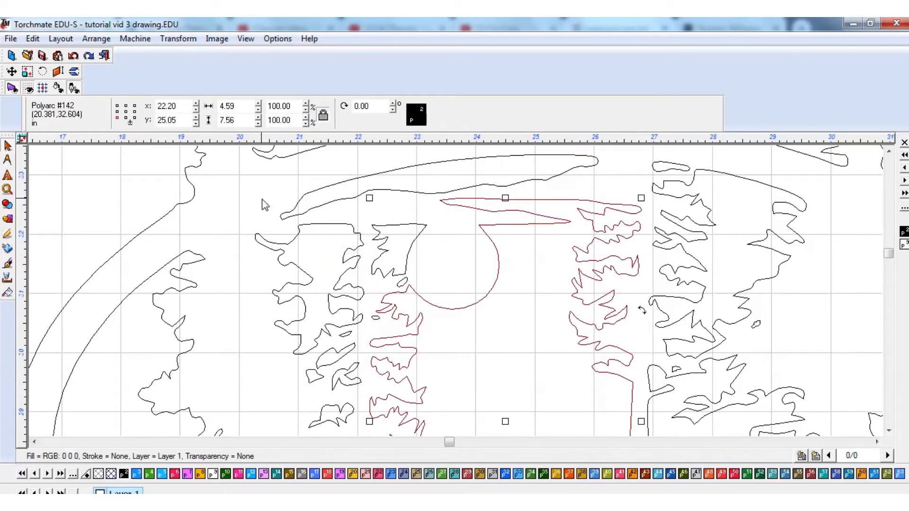
click(441, 268)
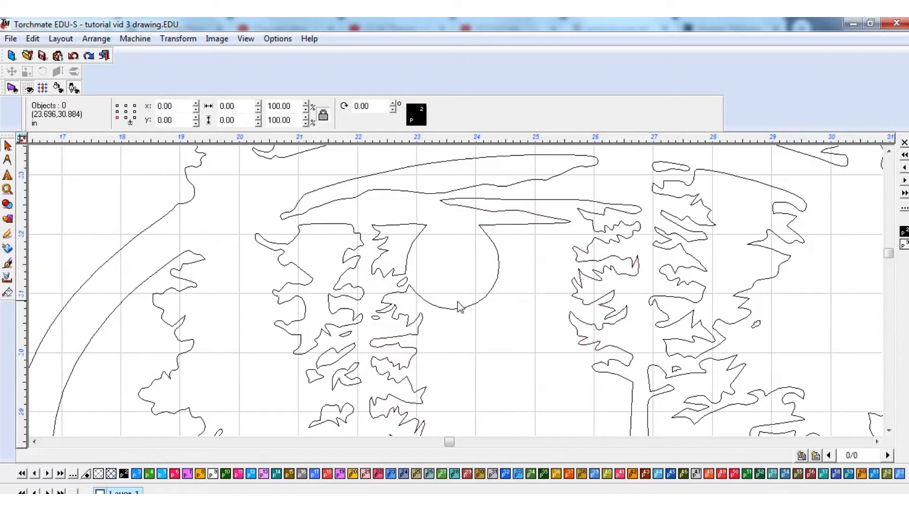
Step: Delete the tree-branch contour left of the moon and the small fragment just below it
click(416, 251)
click(456, 278)
click(402, 273)
key(Delete)
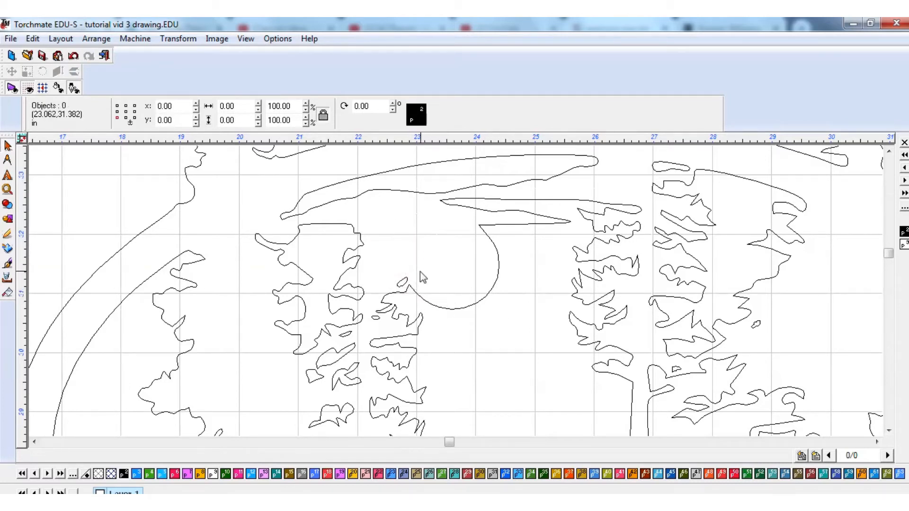
click(404, 280)
key(Delete)
mouse_move(489, 292)
mouse_down()
mouse_move(413, 255)
mouse_move(492, 279)
mouse_up()
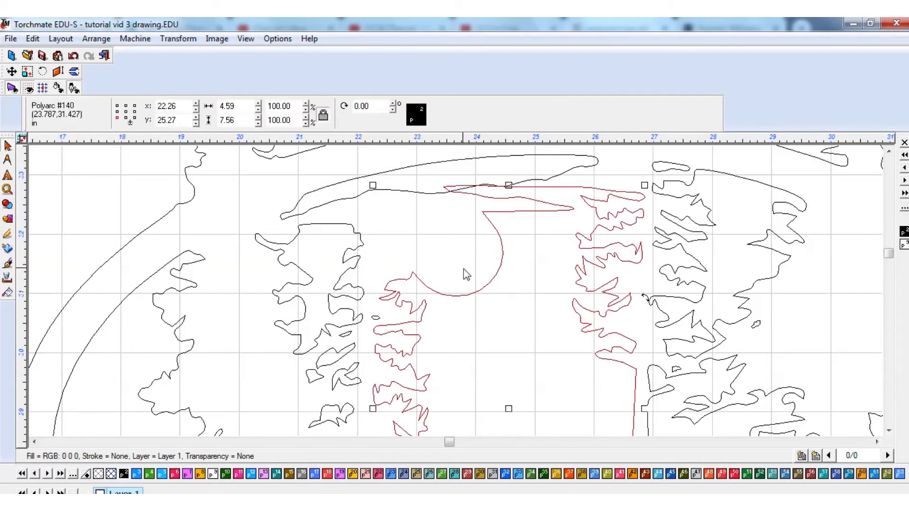
click(459, 261)
key(ctrl+z)
click(489, 283)
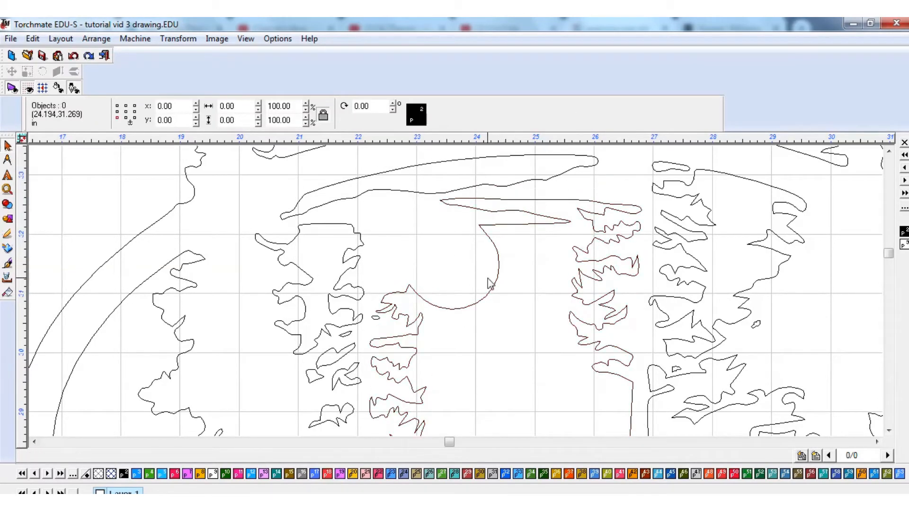
click(494, 281)
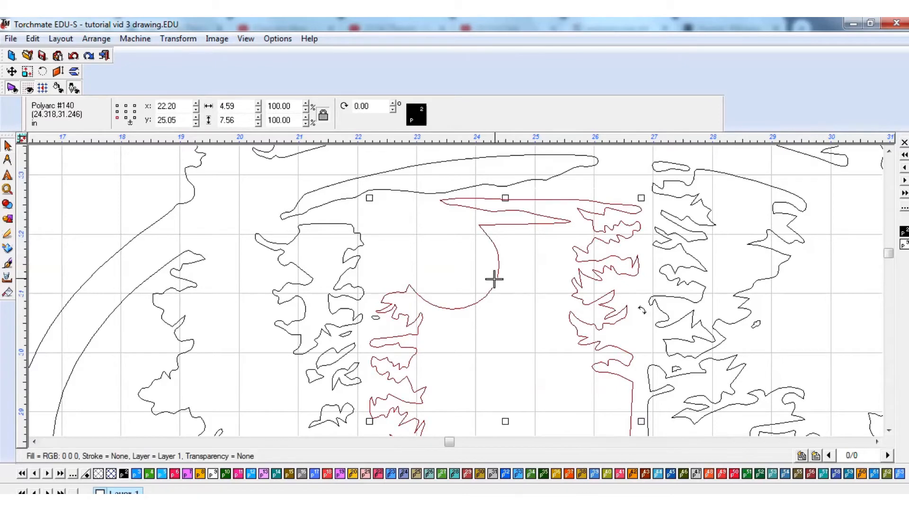
click(431, 262)
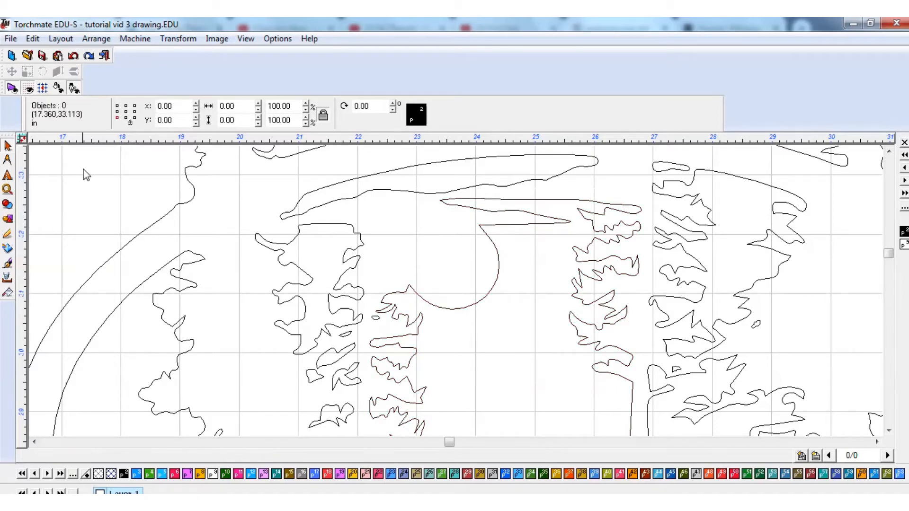
Step: Try removing the moon's outer arc by deleting its nodes and moving the remaining corner node to about X 22.69, Y 32.14
double_click(497, 263)
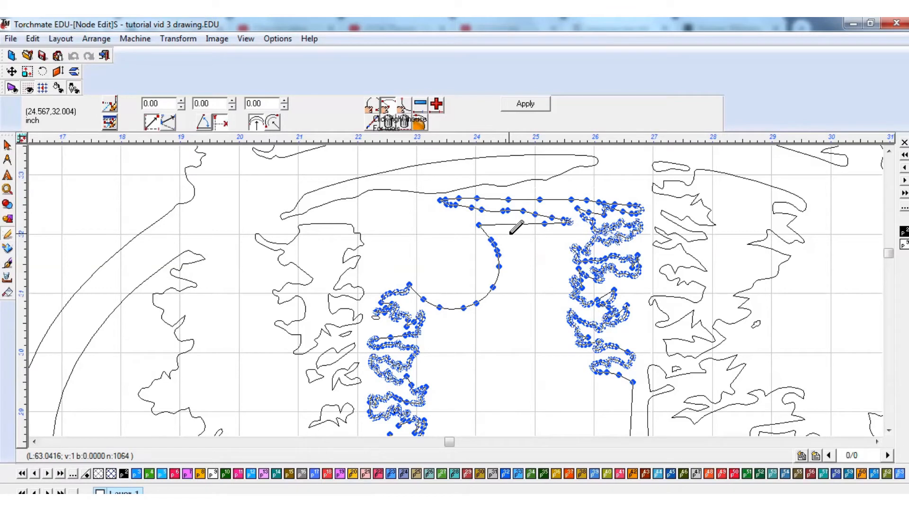
drag(509, 234, 428, 321)
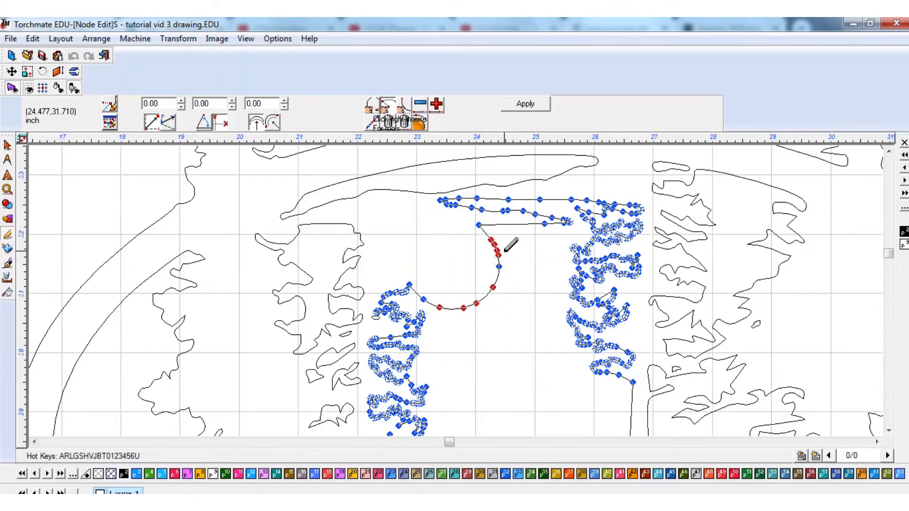
key(Delete)
drag(524, 248, 489, 281)
key(Delete)
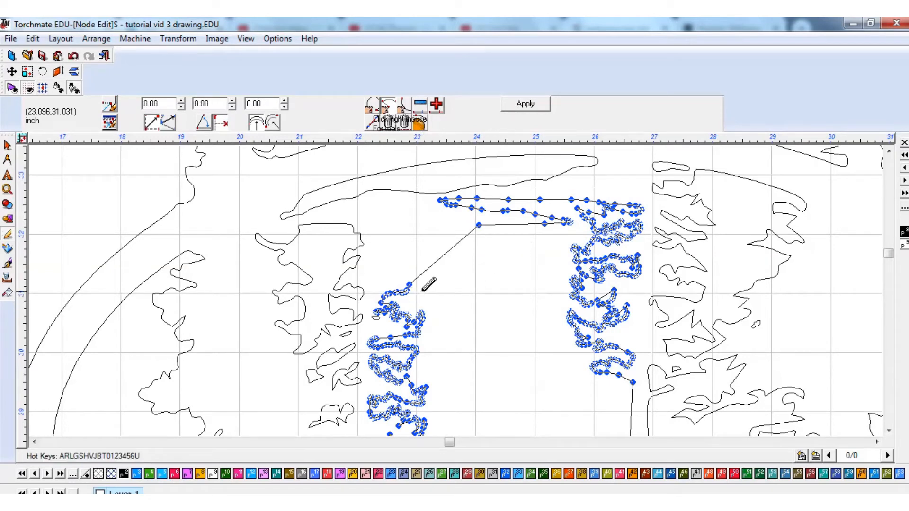
drag(422, 298, 398, 227)
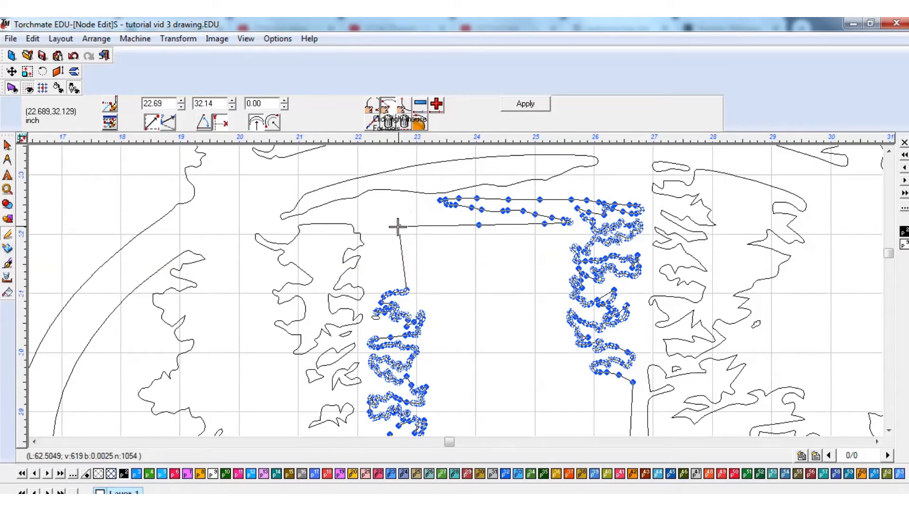
click(6, 146)
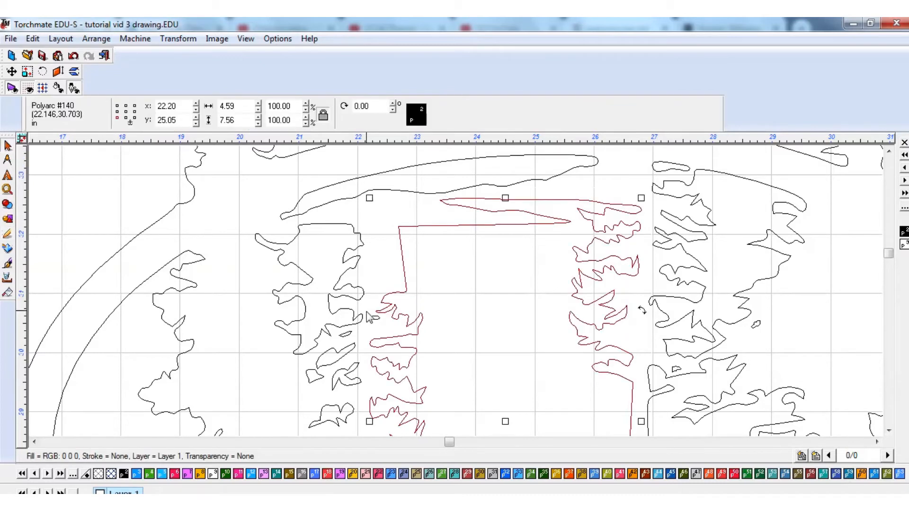
Step: Check the straightened corner in the whole oval scene, and undo the edits back to before the moon's inner circle was deleted
scroll(367, 305, down, 1)
click(269, 237)
scroll(269, 237, down, 3)
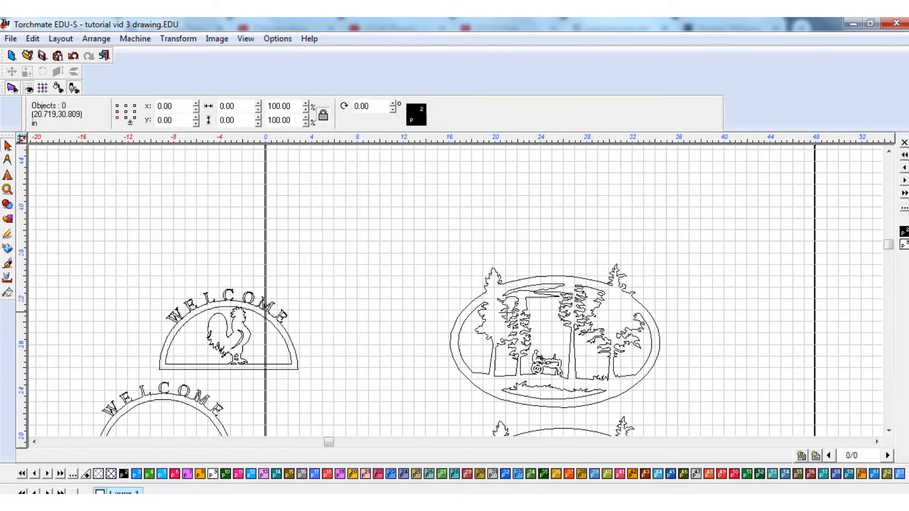
scroll(521, 308, up, 4)
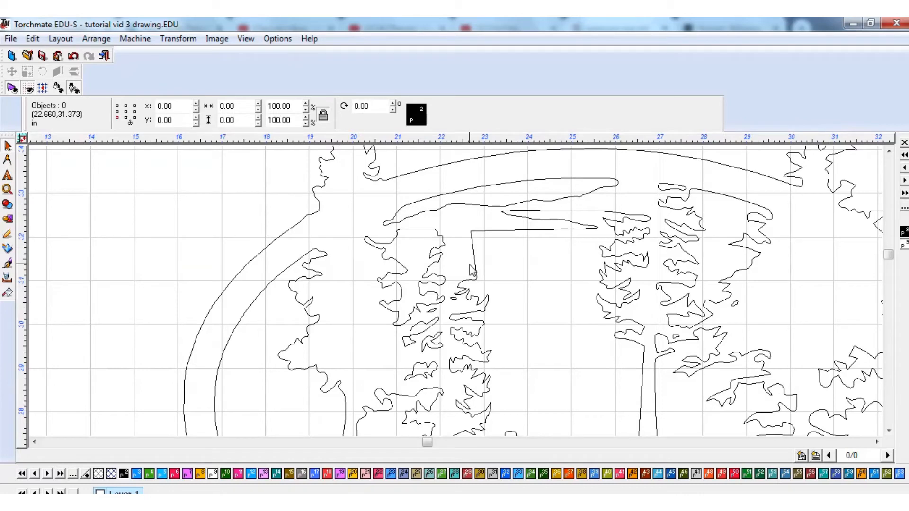
key(ctrl+z)
key(ctrl+z)
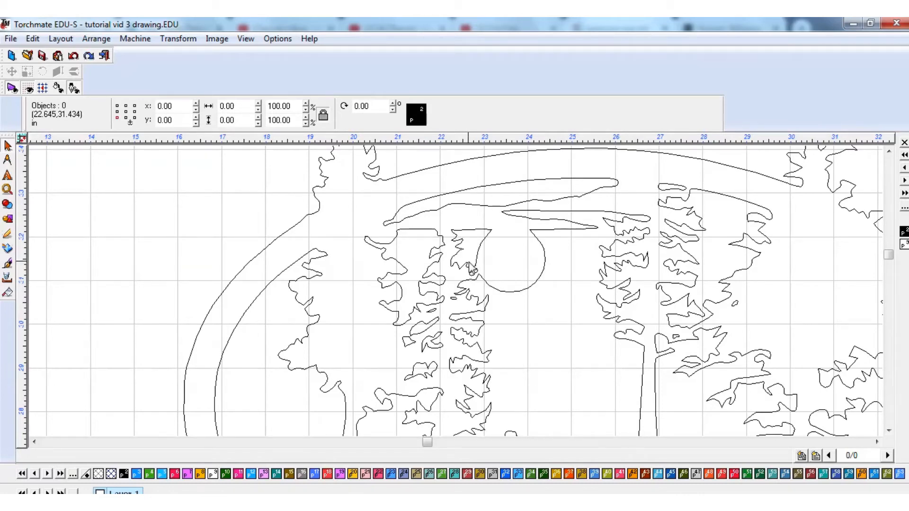
scroll(531, 290, up, 2)
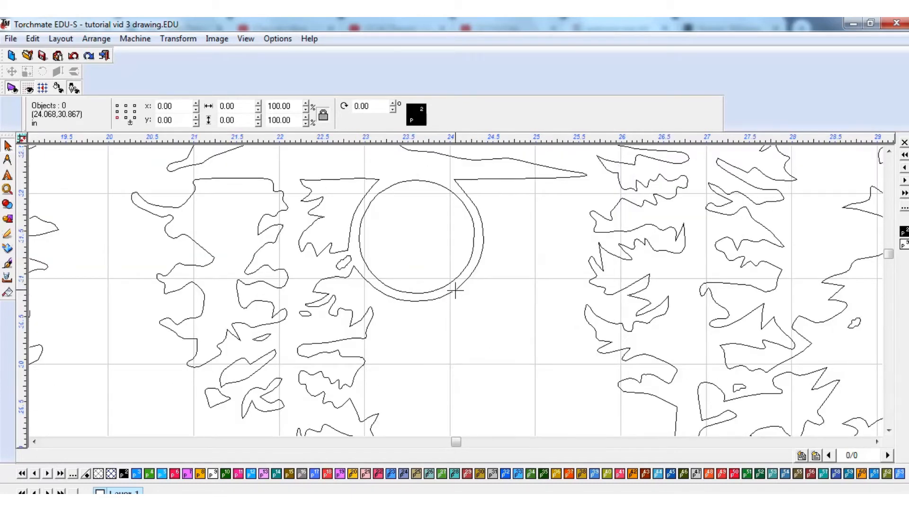
Step: Delete the moon's inner circle and the small fragment beside the lower left of its outer arc
click(359, 247)
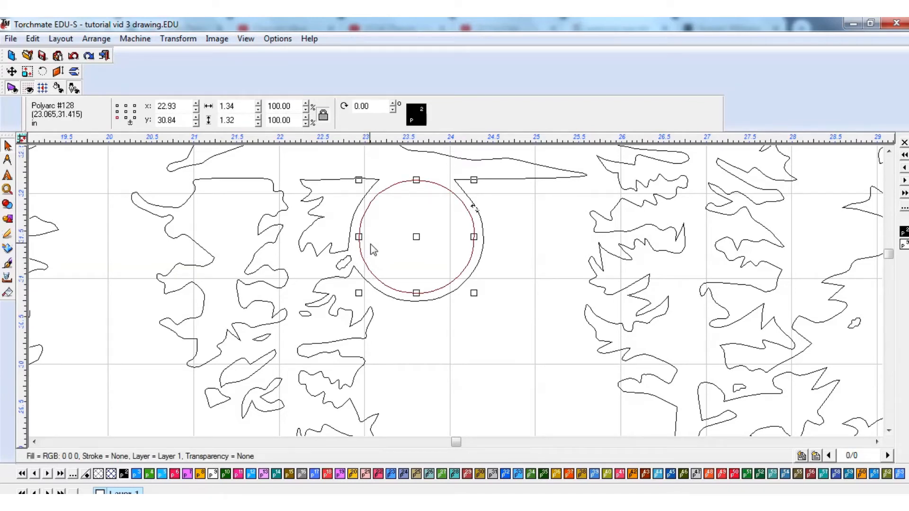
key(Delete)
click(351, 261)
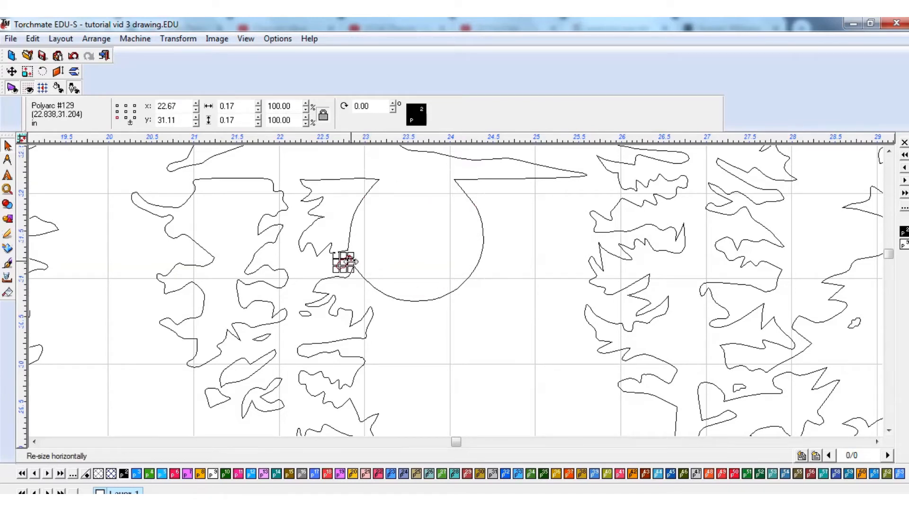
key(Delete)
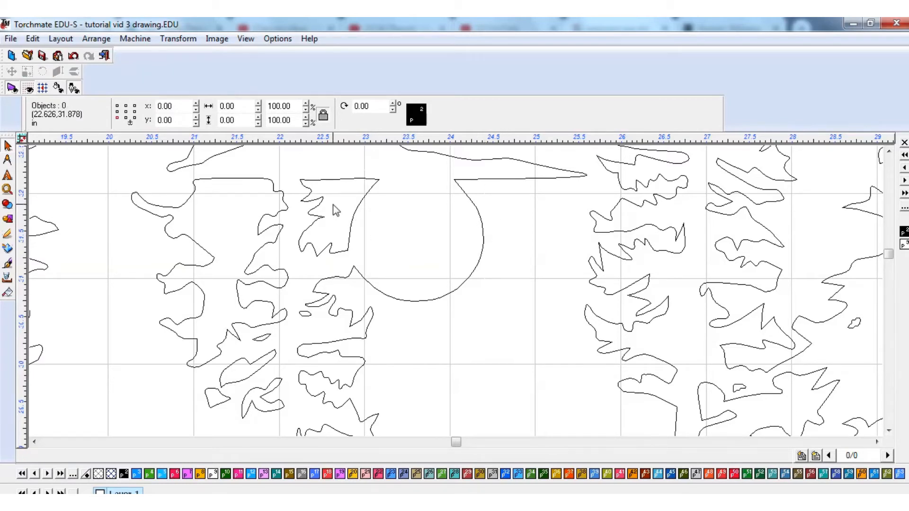
Step: Edit the nodes of the moon's outer arc, moving its lower left nodes to the adjacent branch contour's lower right corner, starting near X 22.93, Y 31.27
click(371, 284)
scroll(456, 298, up, 2)
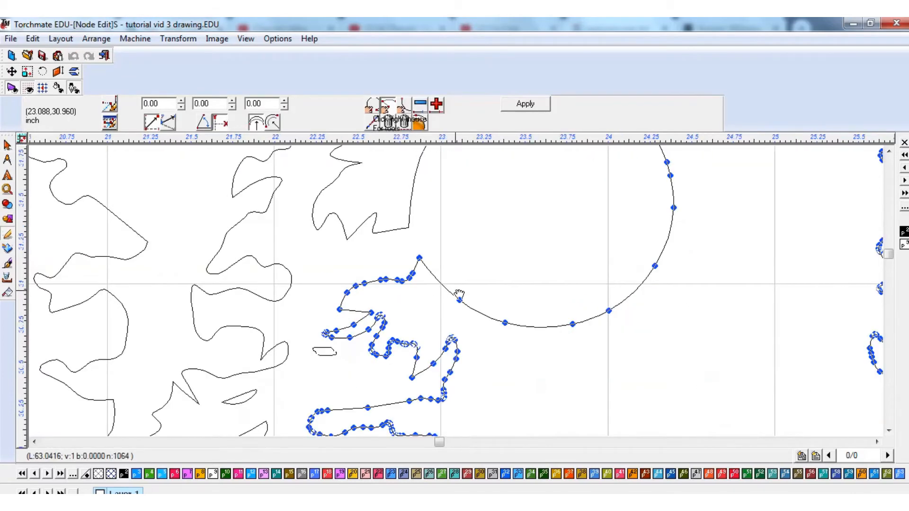
scroll(450, 247, down, 1)
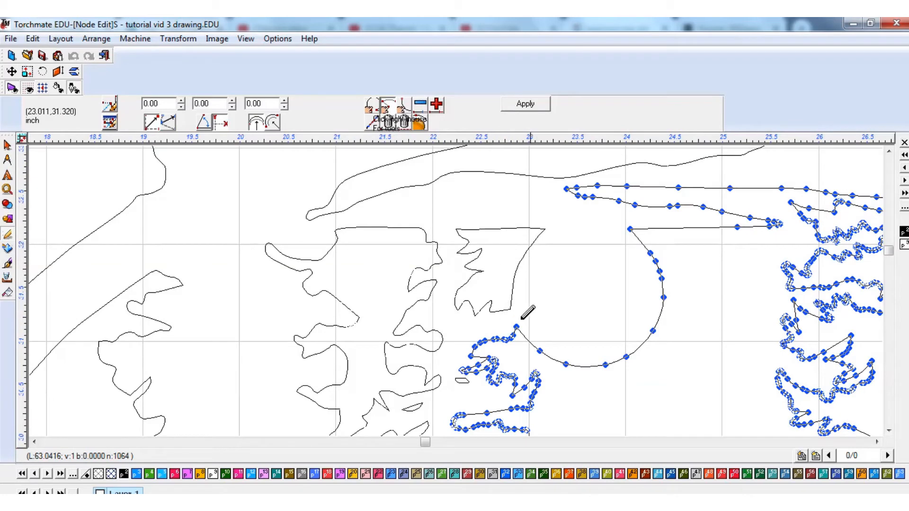
drag(540, 350, 524, 316)
drag(566, 365, 520, 311)
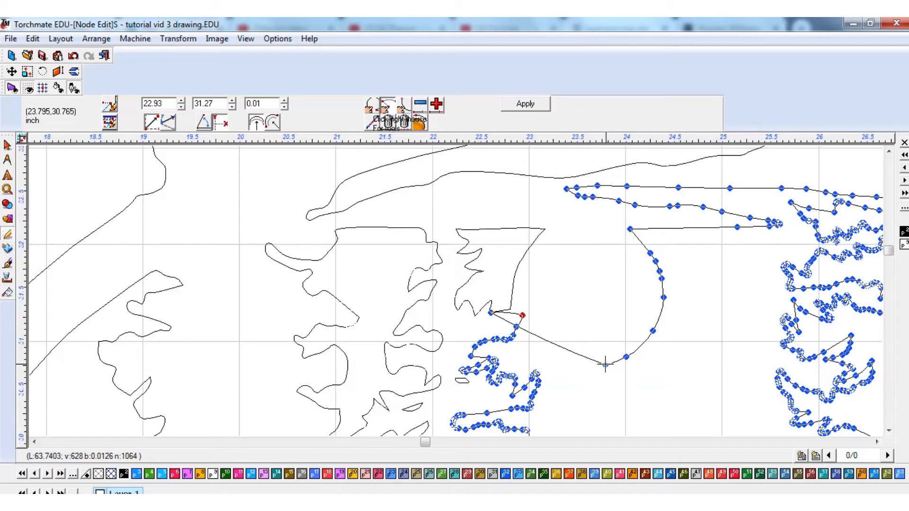
drag(605, 365, 471, 301)
Step: Move further moon-arc nodes onto the branch contour's jagged bottom edge, tracing it leftward to about X 22.28, Y 31.33
click(626, 356)
key(Delete)
click(654, 330)
key(Delete)
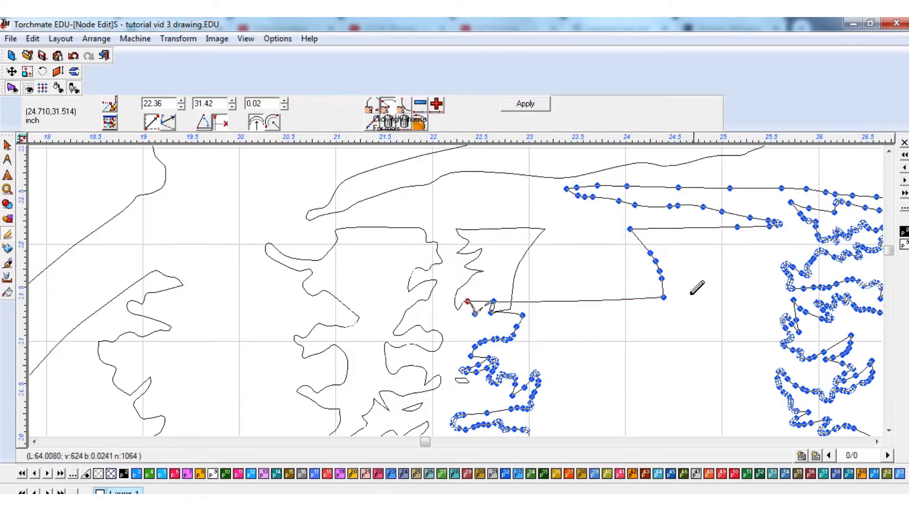
click(662, 298)
key(Delete)
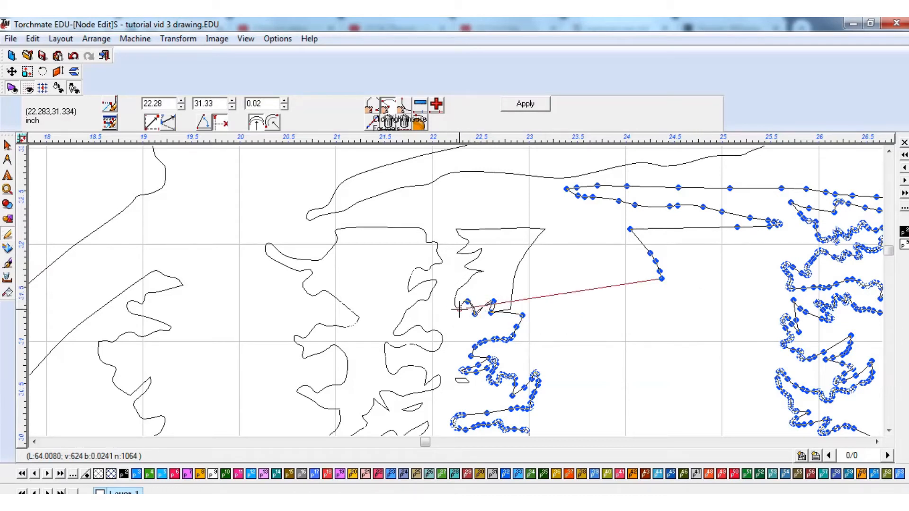
Step: Trace the branch contour's left edge with arc nodes from about X 22.24, Y 31.46 to X 22.51, Y 31.73, adding a node midway
drag(685, 244, 576, 299)
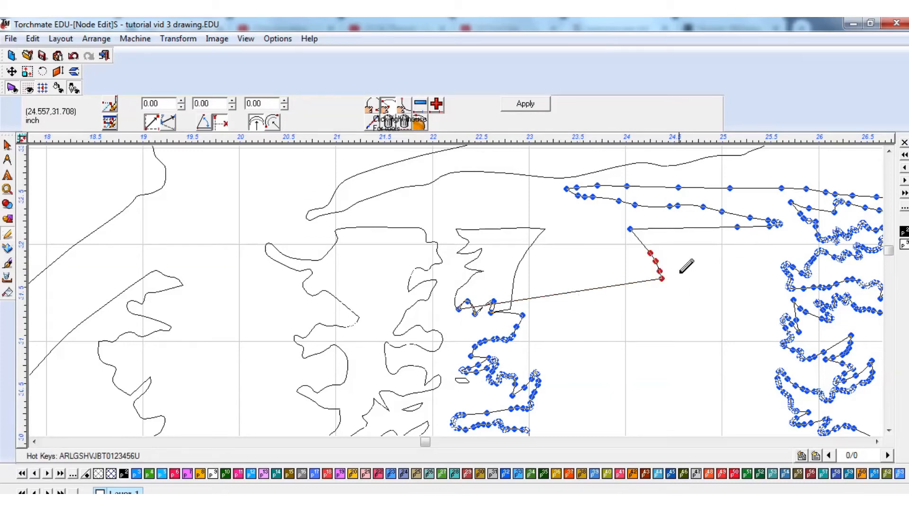
drag(659, 282, 336, 316)
scroll(504, 283, up, 3)
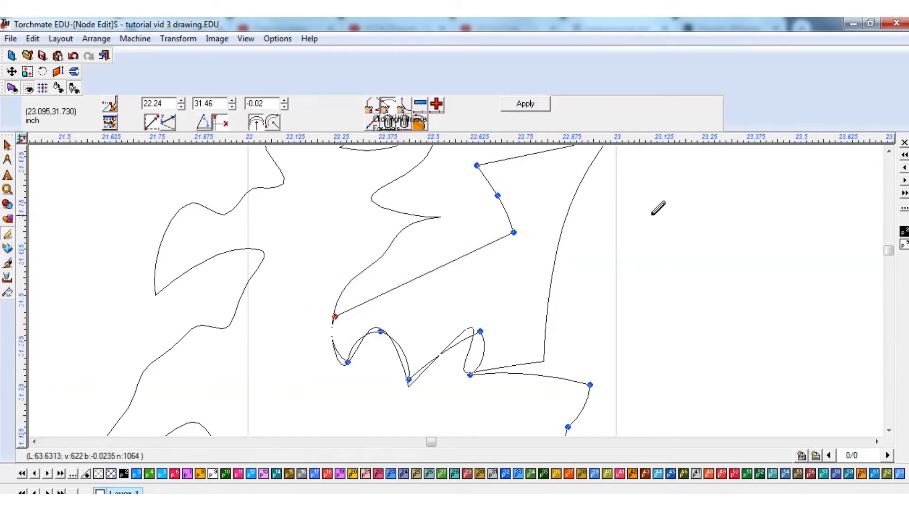
drag(514, 233, 425, 214)
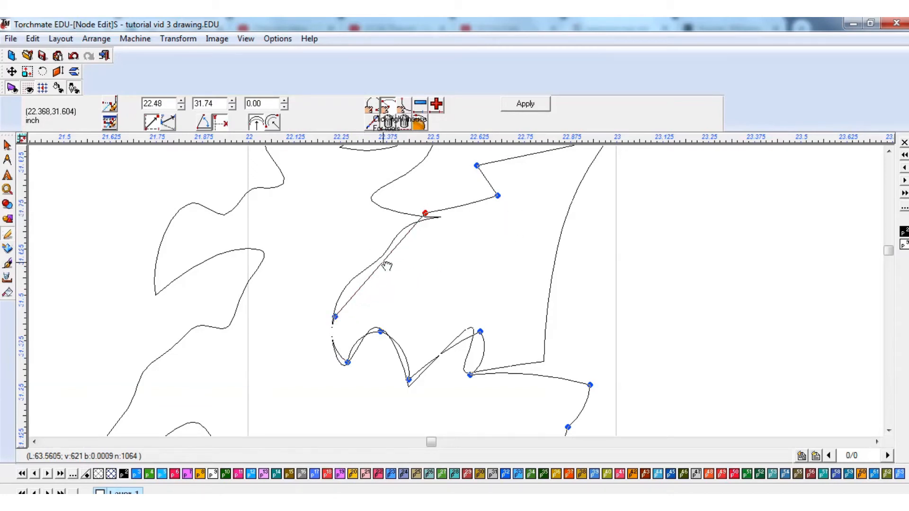
click(384, 261)
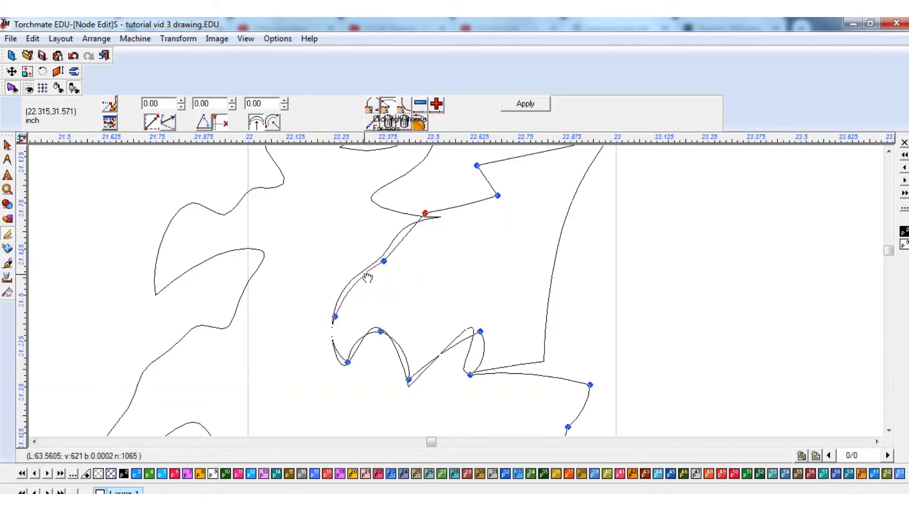
drag(410, 241, 434, 214)
click(437, 216)
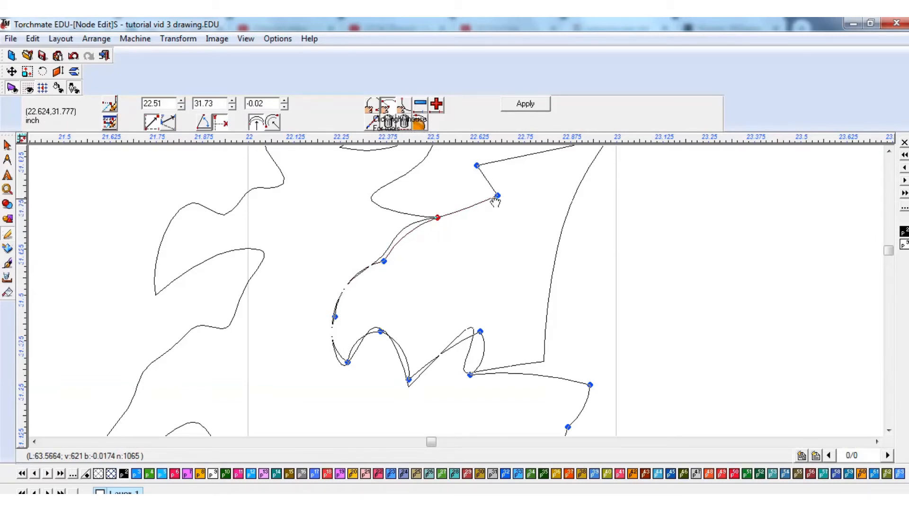
Step: Continue tracing the branch contour upward with arc nodes at X 22.31, Y 31.79, X 22.51, Y 31.96 and X 22.25, Y 31.91
drag(497, 196, 408, 190)
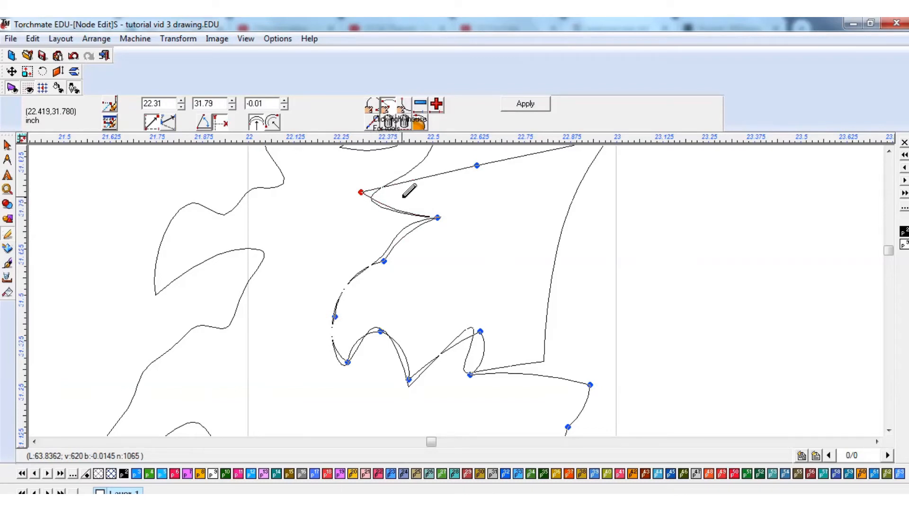
scroll(468, 283, down, 2)
drag(499, 275, 466, 272)
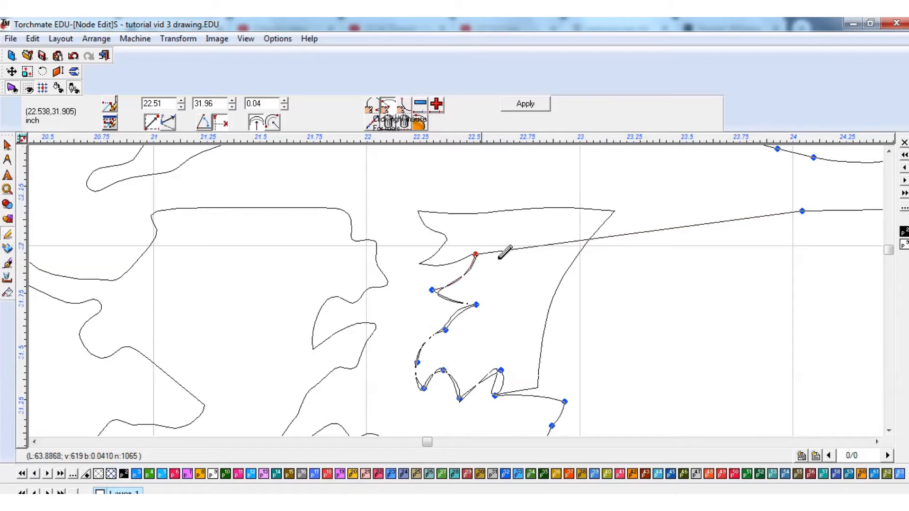
click(525, 245)
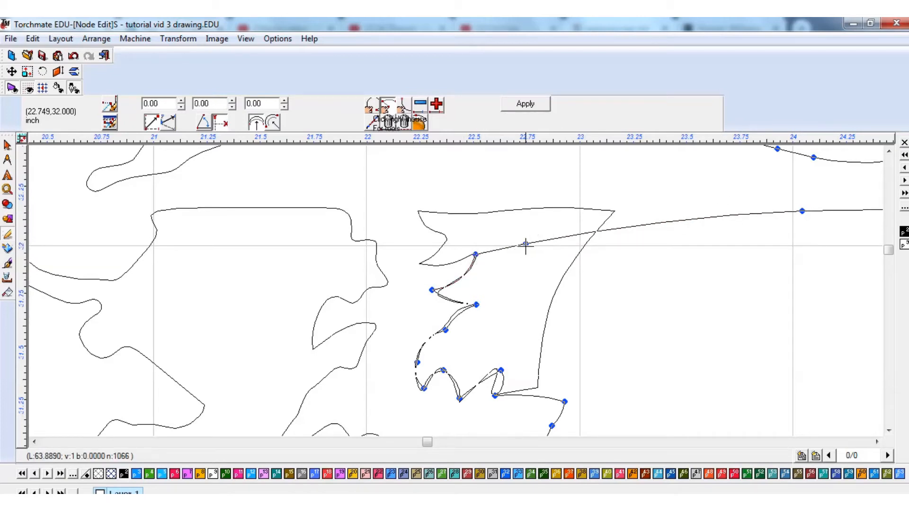
drag(476, 254, 420, 262)
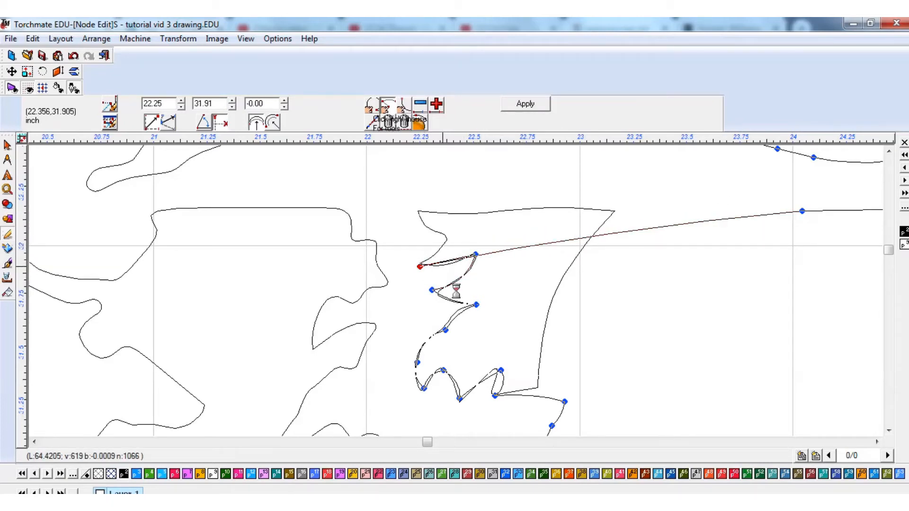
Step: Trace the branch contour's top left edge with nodes at X 22.38, Y 32.04, X 22.30, Y 32.08 and X 22.24, Y 32.16, curving the segments to match
scroll(426, 258, up, 3)
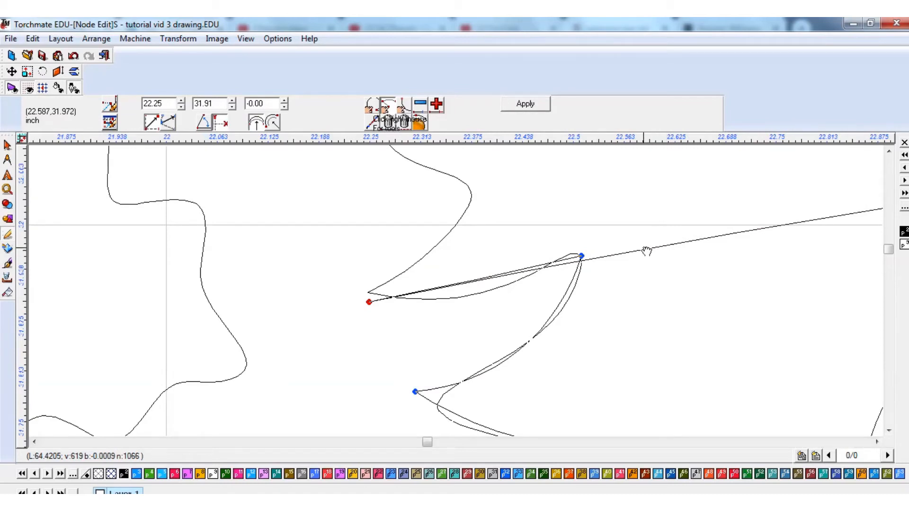
drag(647, 251, 475, 191)
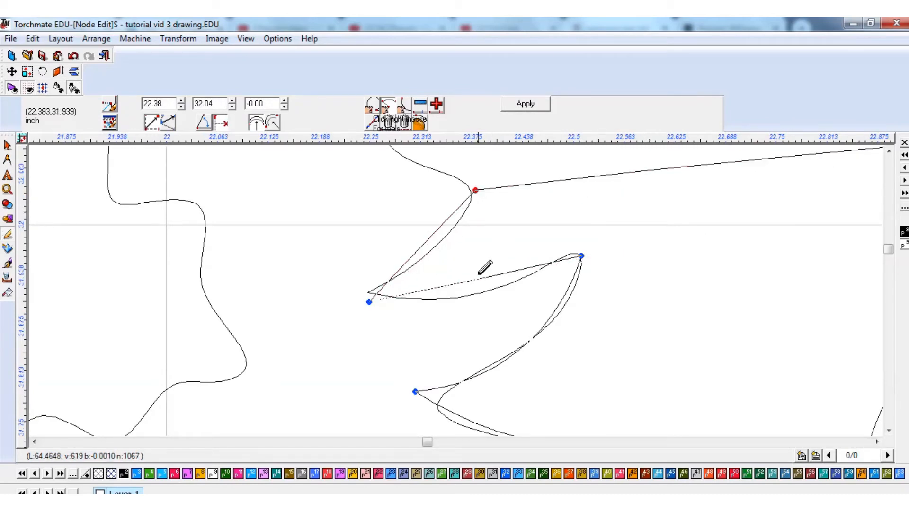
drag(476, 279, 478, 298)
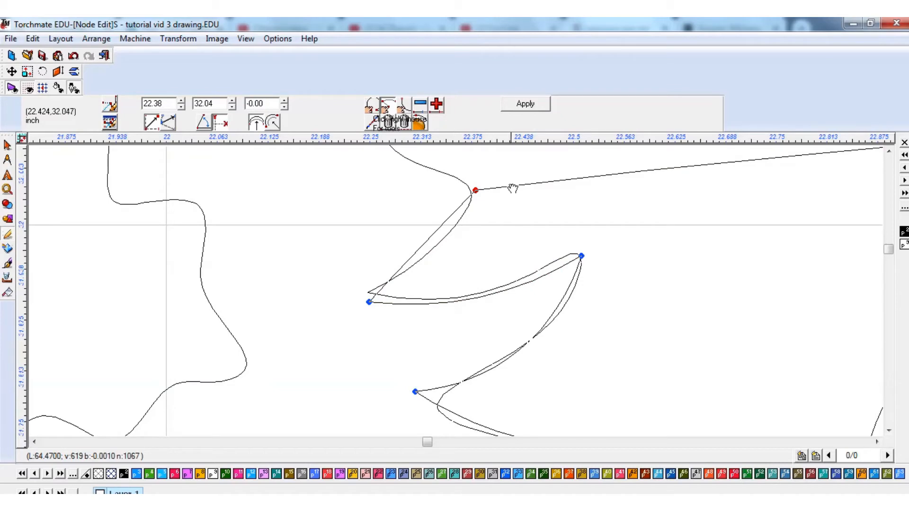
scroll(501, 189, up, 2)
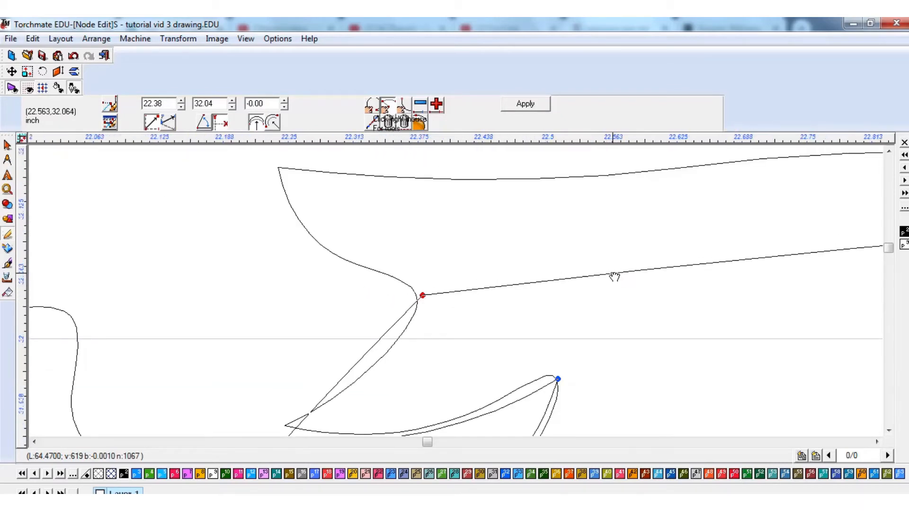
drag(614, 277, 342, 257)
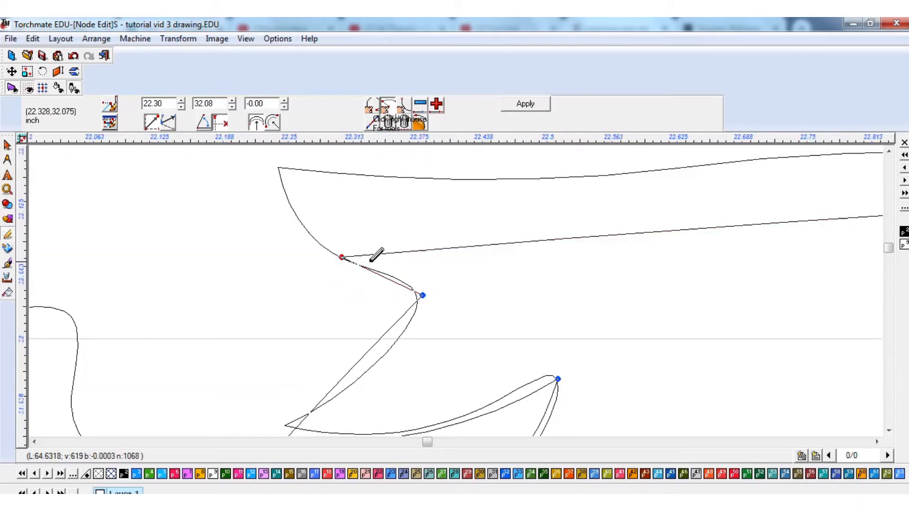
drag(462, 248, 277, 170)
click(389, 229)
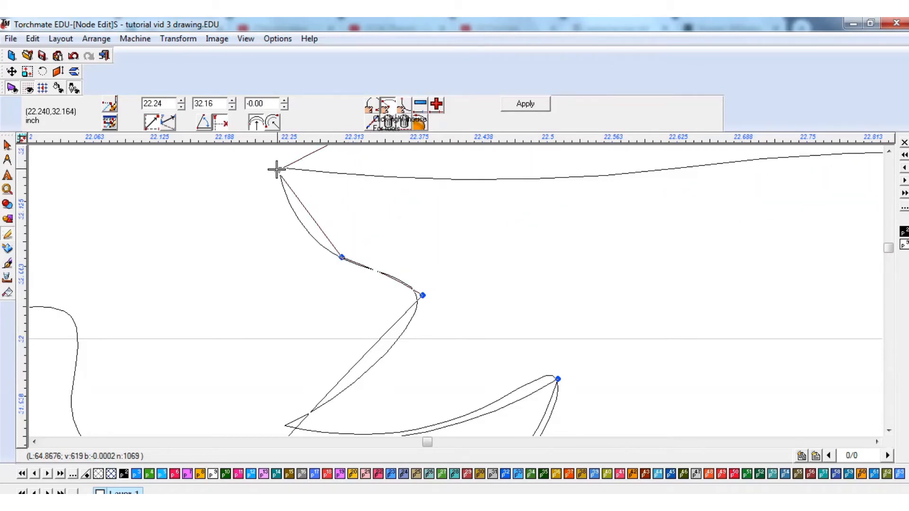
drag(311, 216, 301, 224)
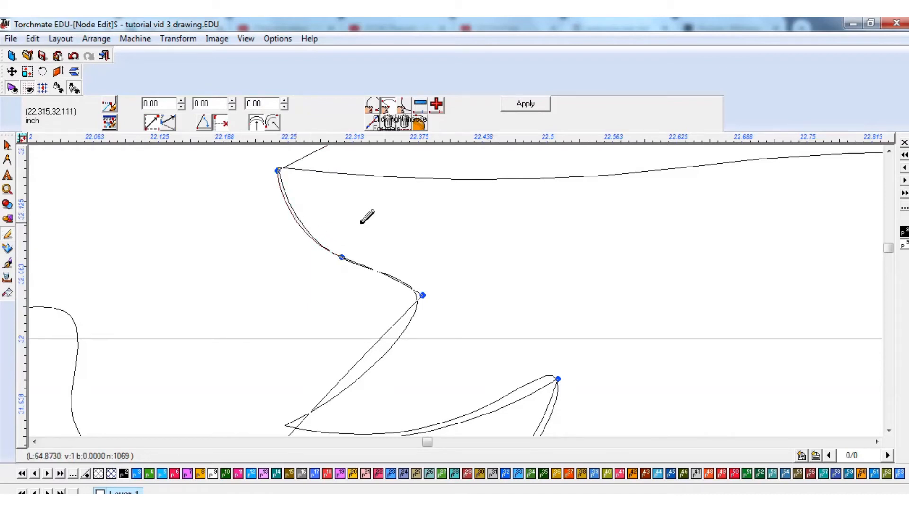
Step: Leave node editing and delete the original branch contour beneath the traced outline
scroll(363, 215, down, 2)
scroll(643, 193, down, 1)
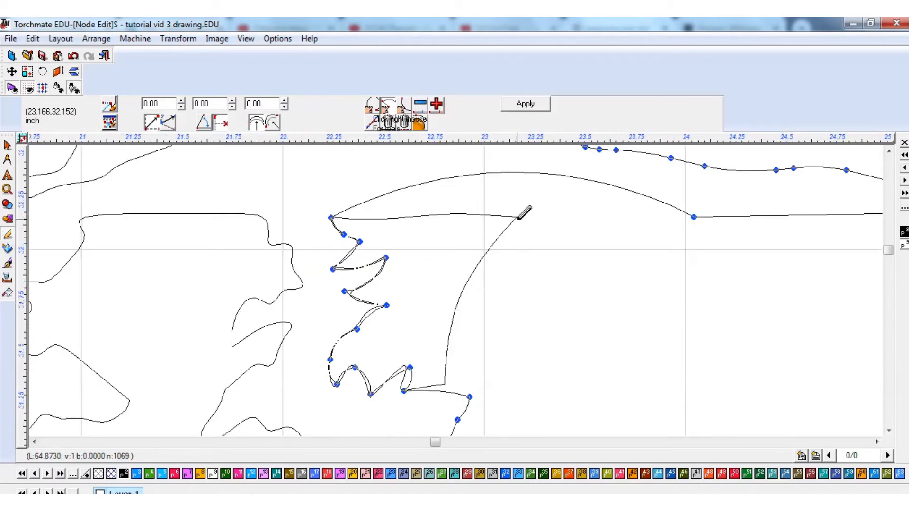
click(7, 145)
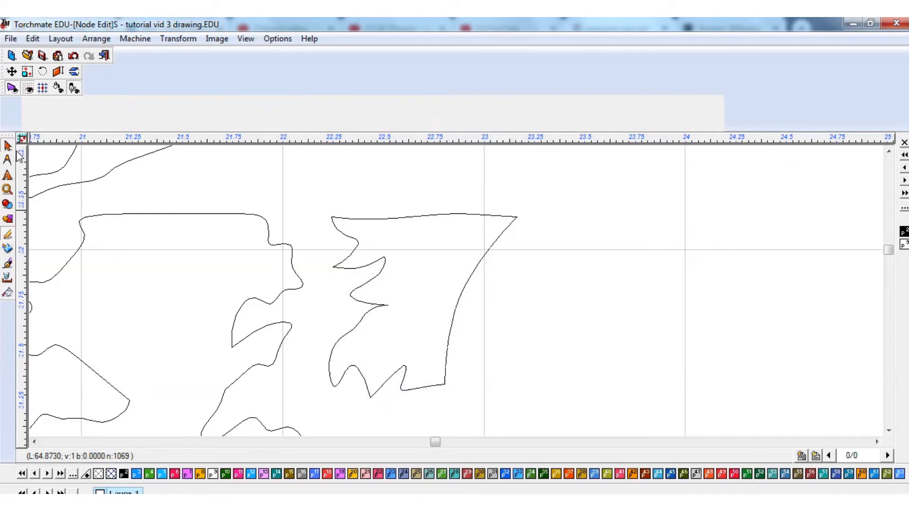
click(556, 288)
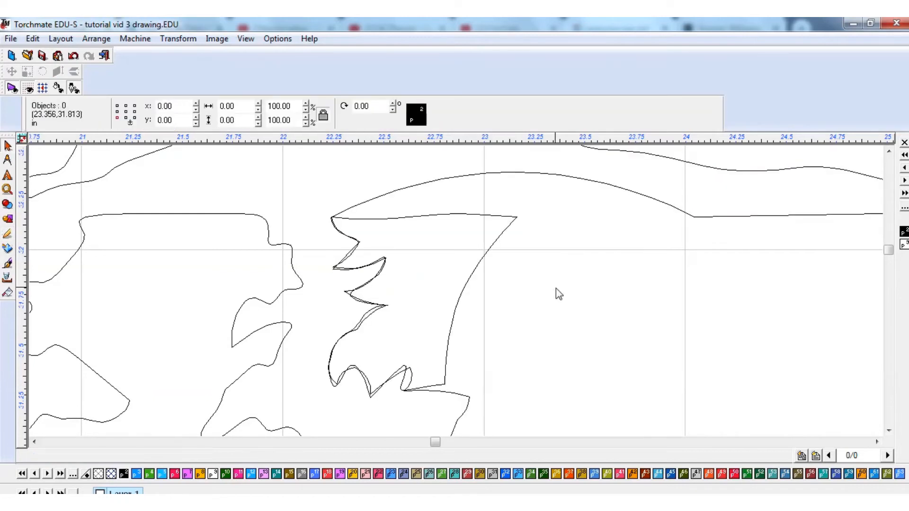
click(476, 264)
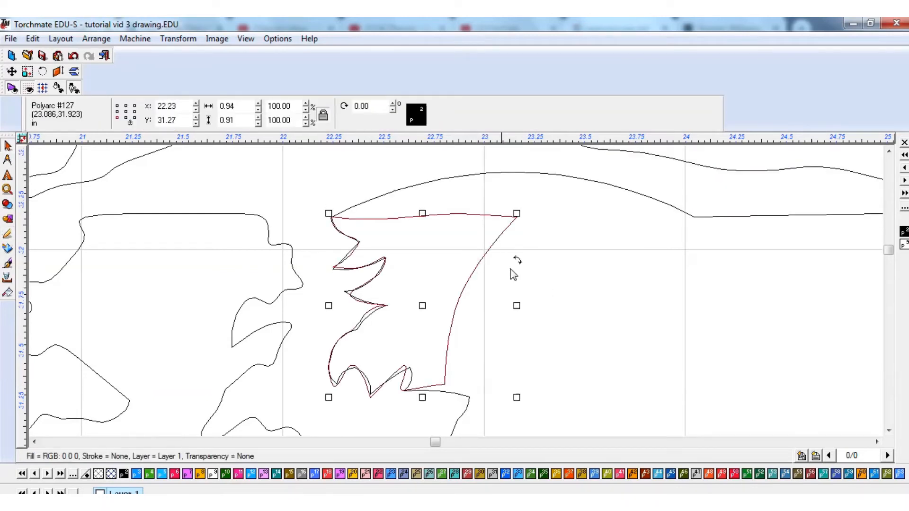
click(584, 303)
scroll(441, 353, down, 3)
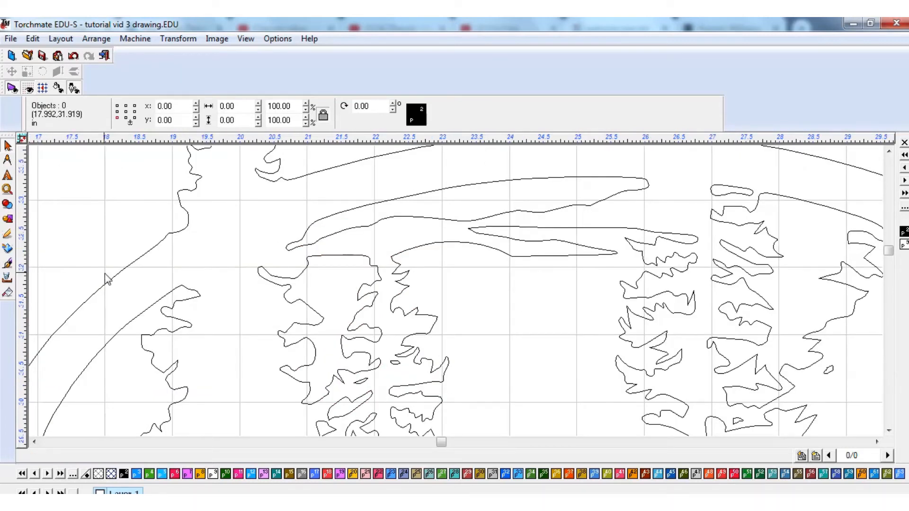
Step: Flatten the bulging arc between the traced branch's top corner and the cloud's bottom line into a nearly straight segment
double_click(456, 242)
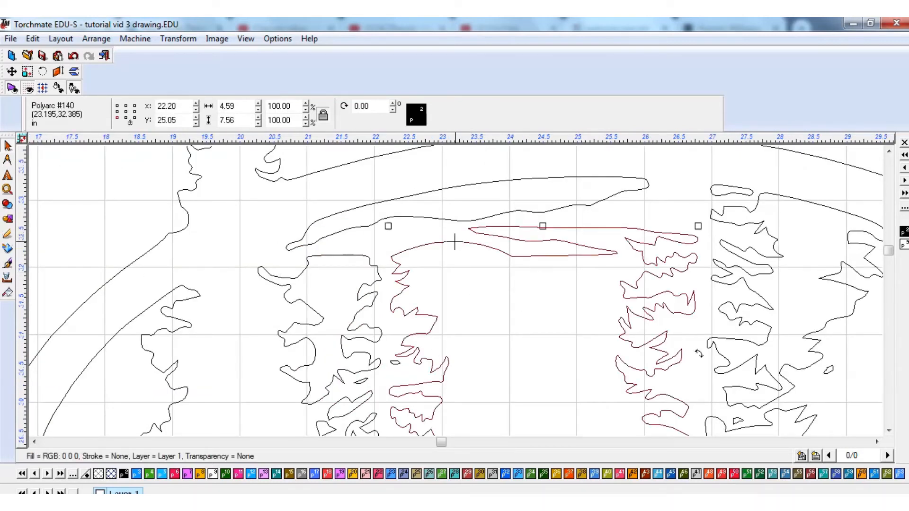
scroll(462, 253, up, 2)
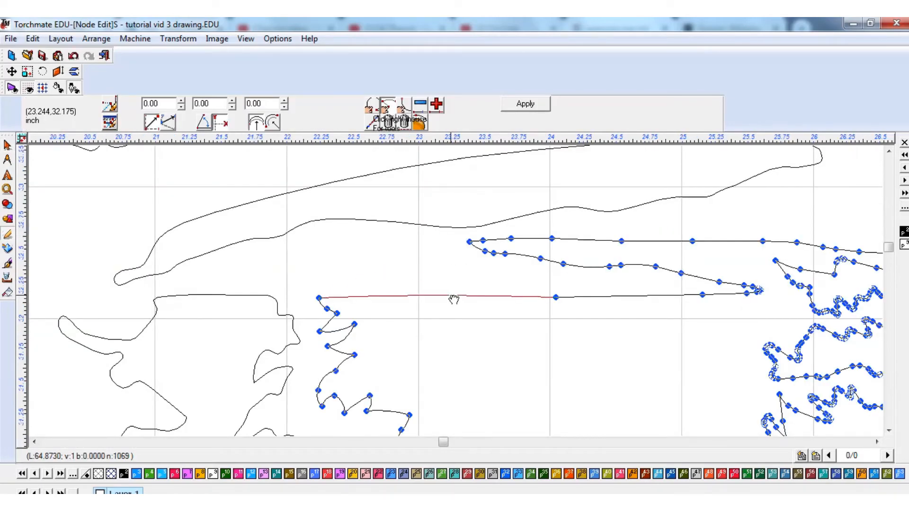
click(8, 144)
scroll(456, 298, down, 2)
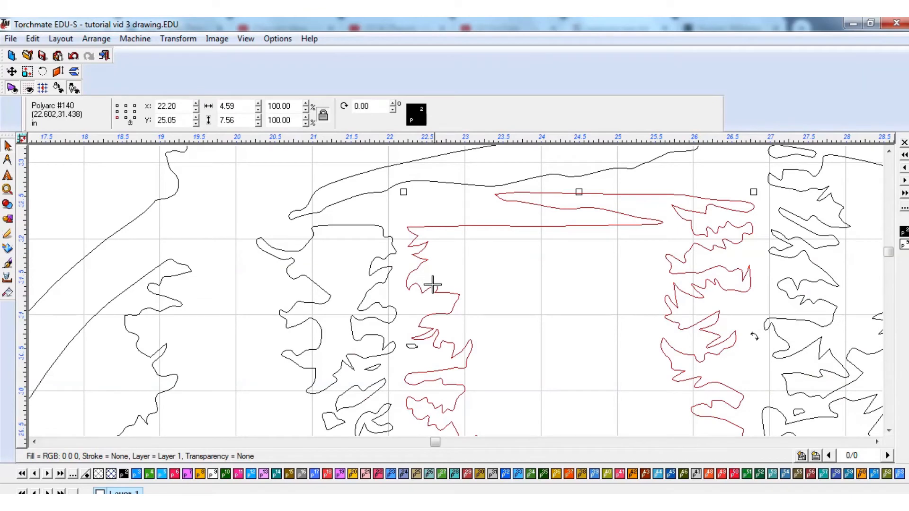
Step: Cut a notch into the traced branch at about X 22.43, Y 31.13 and round the tip below it with a node at X 22.79, Y 31.10
scroll(480, 332, up, 2)
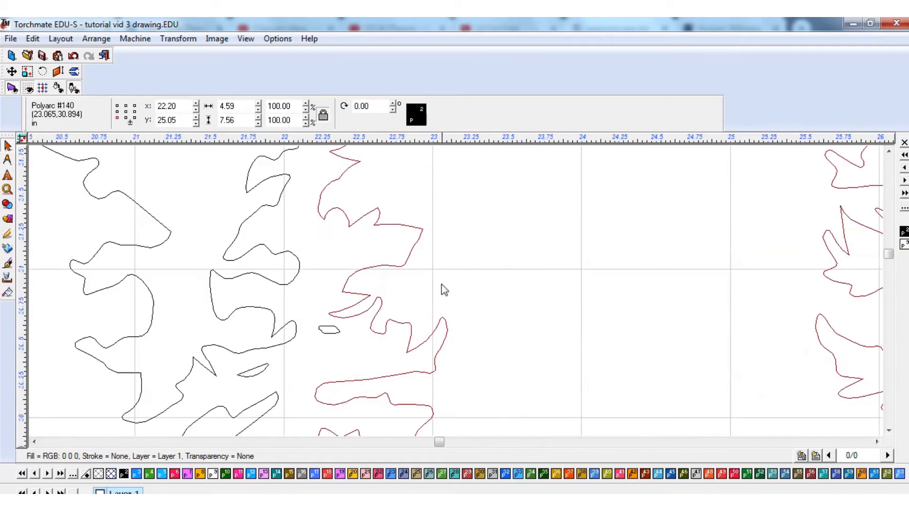
double_click(410, 250)
scroll(467, 278, up, 4)
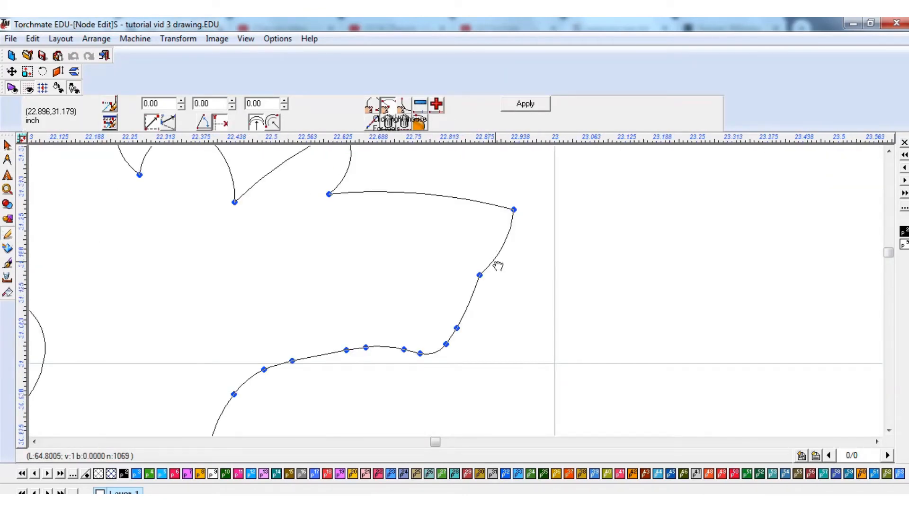
drag(478, 276, 233, 288)
drag(391, 316, 433, 310)
mouse_move(446, 320)
mouse_down()
mouse_move(462, 304)
mouse_move(455, 314)
mouse_up()
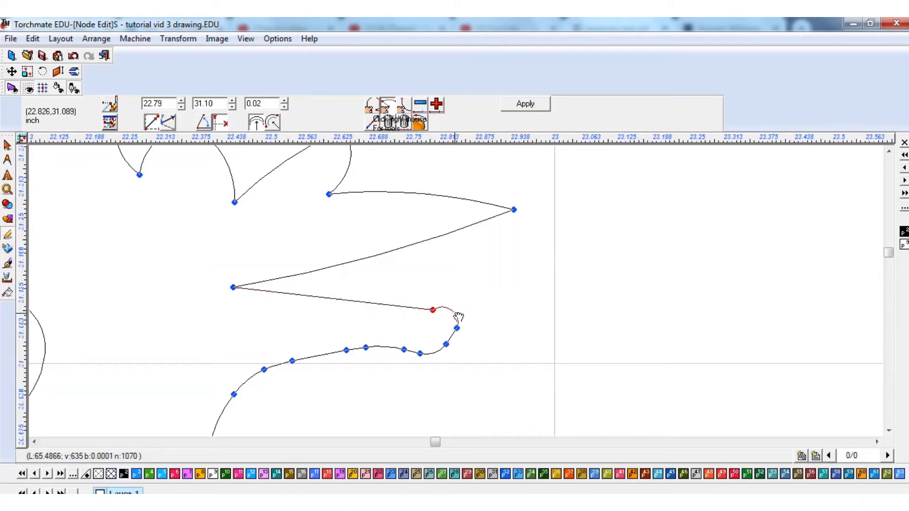
Step: Round the branch tip above the notch by adding a node and moving it to X 22.92, Y 31.21, then finish node editing
click(449, 235)
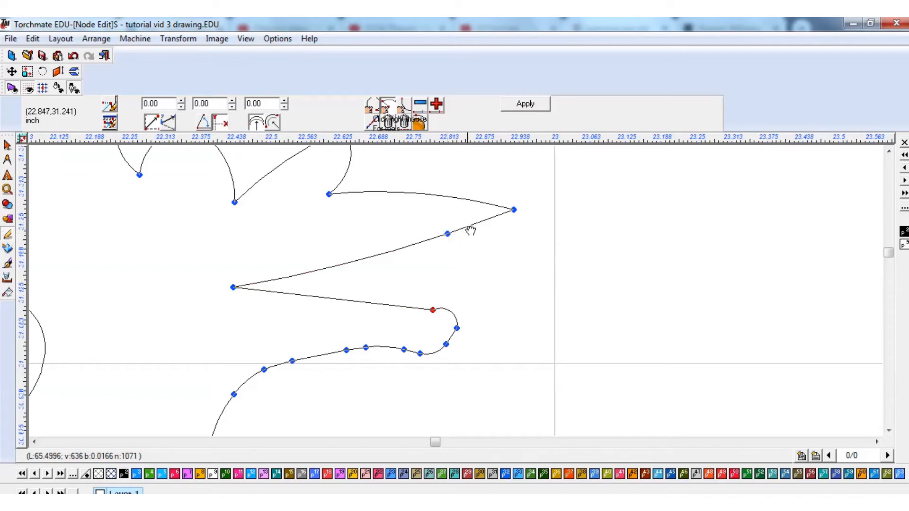
drag(459, 240, 510, 244)
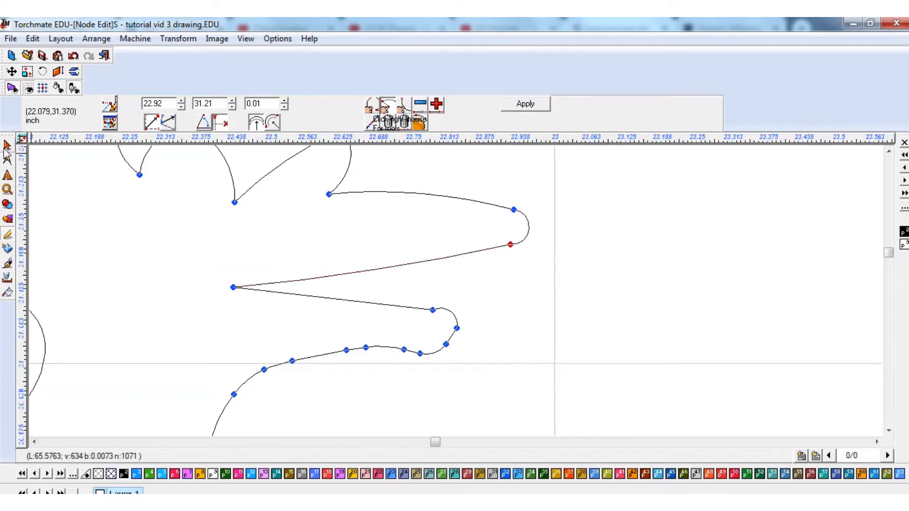
click(7, 145)
scroll(456, 294, up, 1)
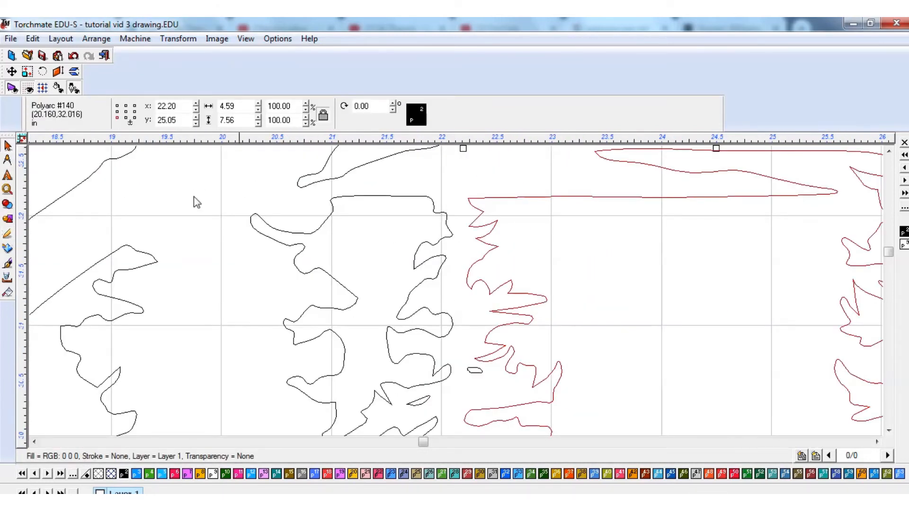
click(649, 313)
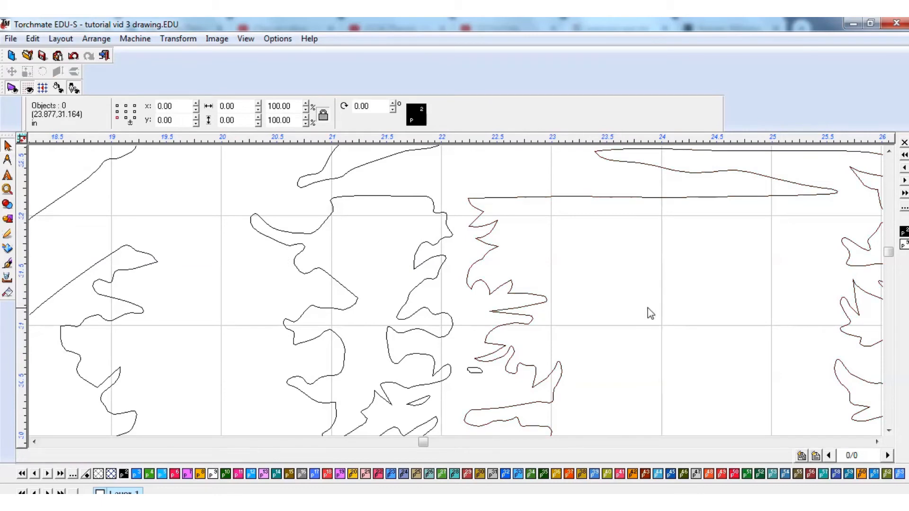
Step: Shorten the branch above the notch by moving both nodes of its rounded tip inward to about X 22.70
scroll(459, 297, down, 3)
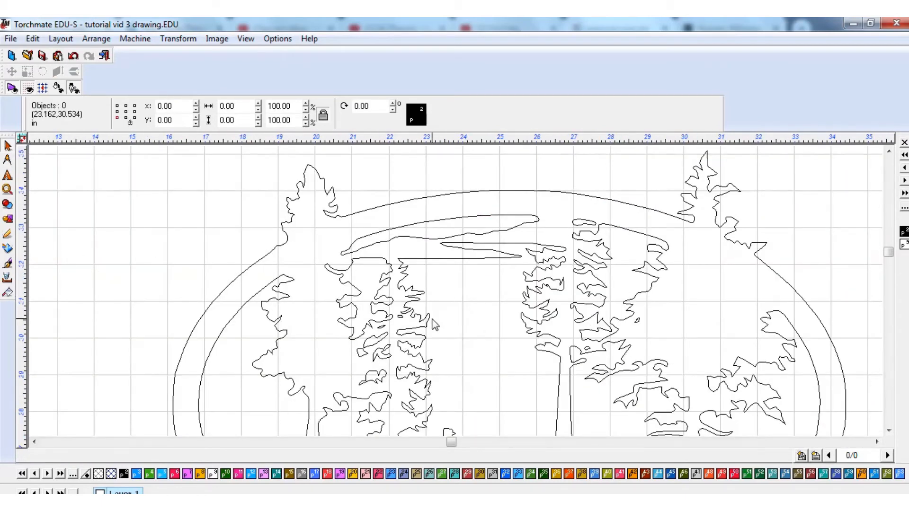
scroll(426, 316, up, 5)
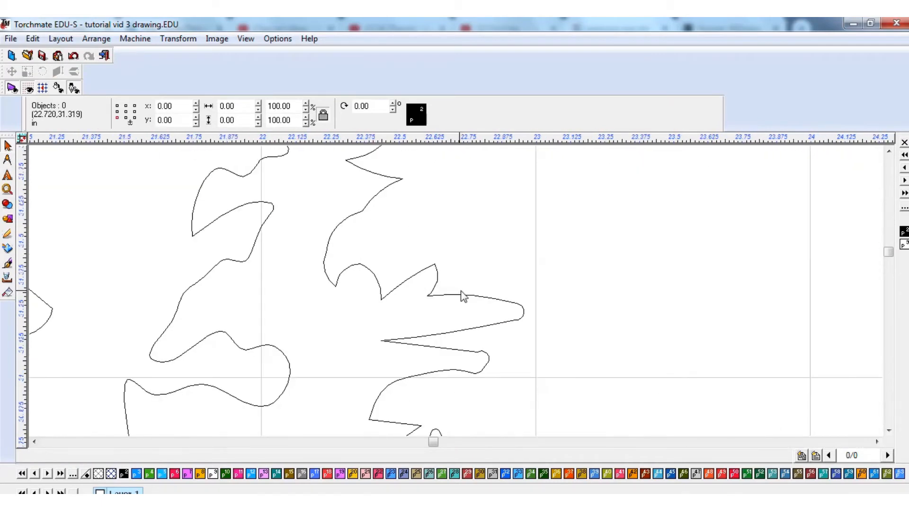
double_click(502, 300)
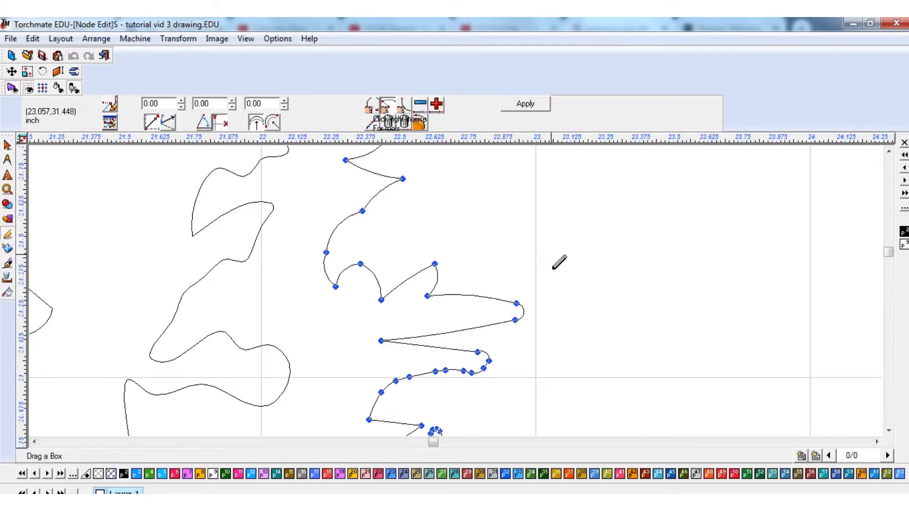
drag(549, 254, 452, 324)
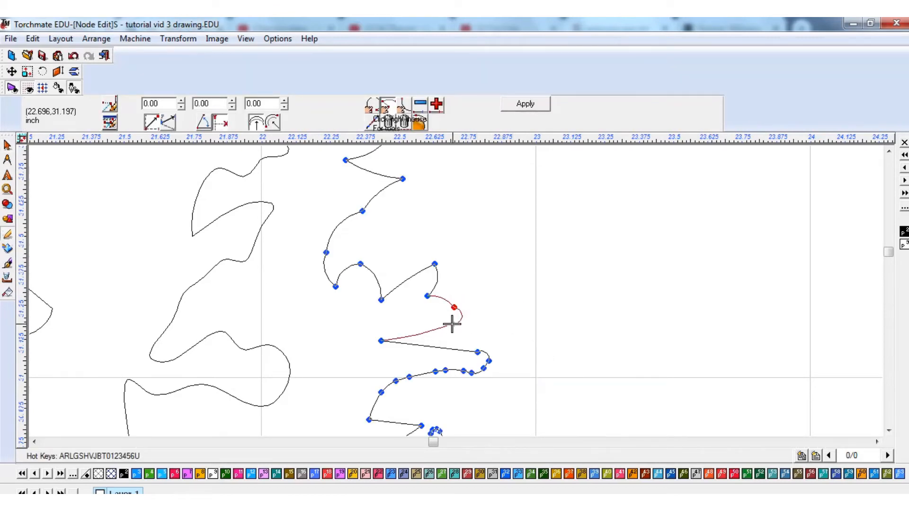
click(7, 146)
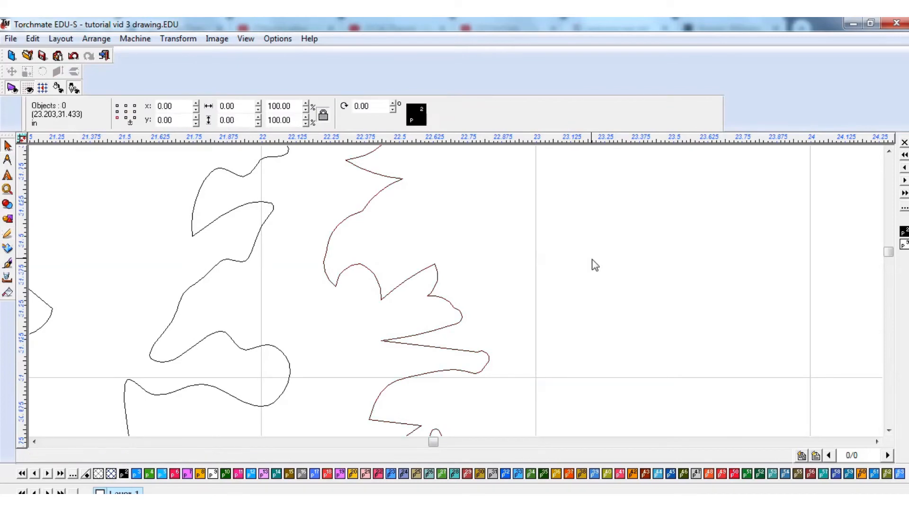
scroll(458, 306, down, 6)
scroll(456, 298, down, 2)
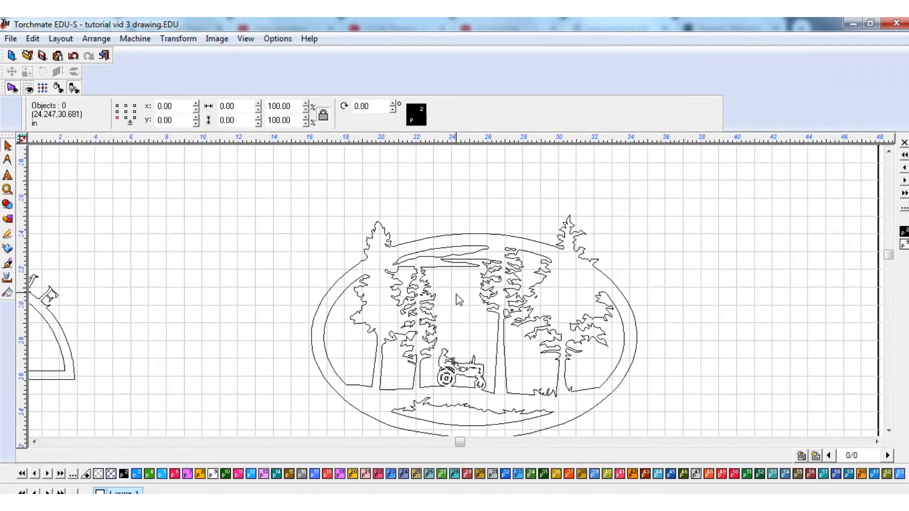
scroll(456, 297, up, 3)
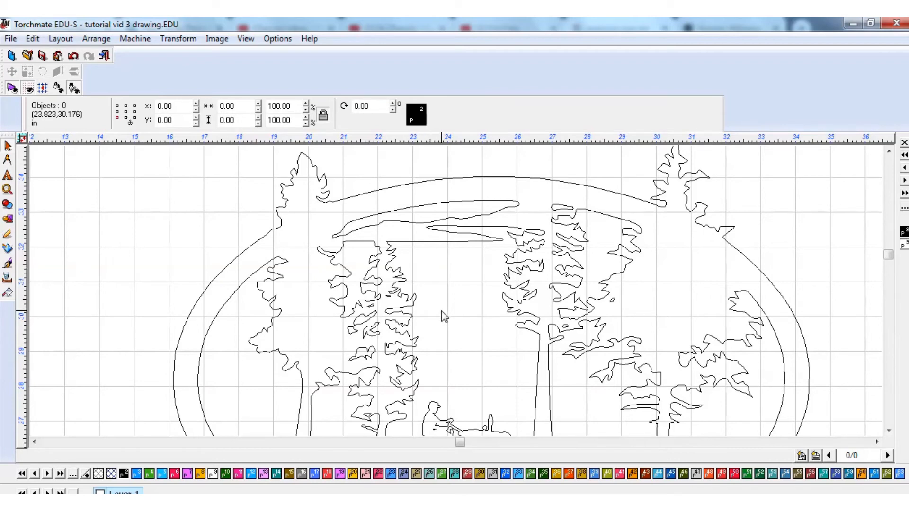
scroll(476, 322, down, 2)
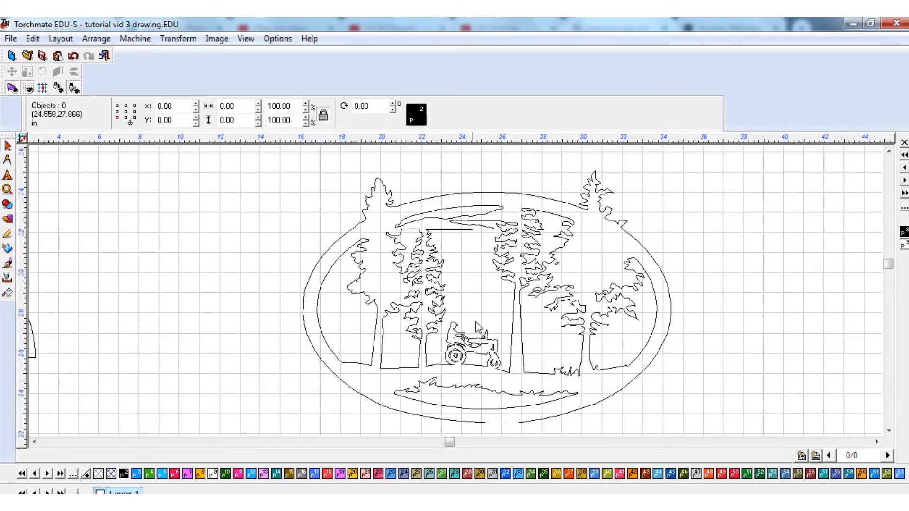
scroll(460, 279, up, 2)
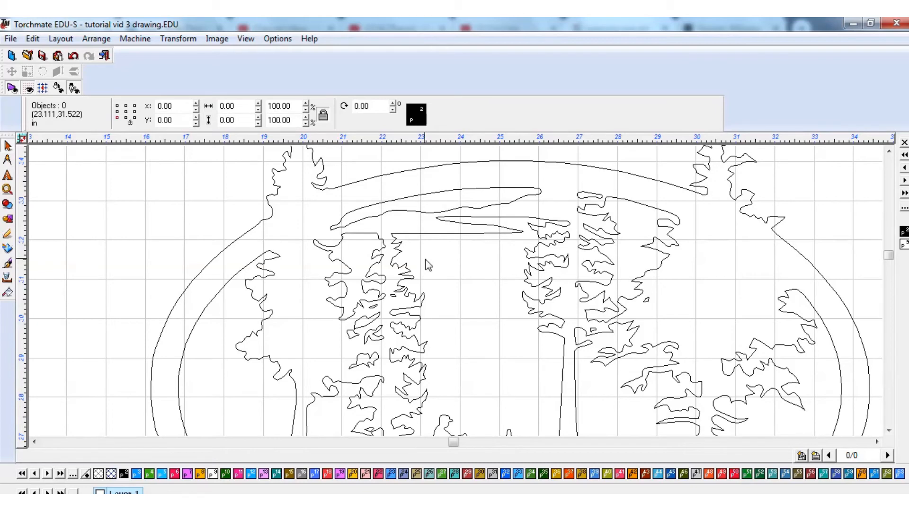
Step: Examine the WELCOME arch with the rooster, including its wing detail, and compare it with the empty WELCOME arch below it
scroll(427, 265, down, 3)
scroll(227, 324, up, 3)
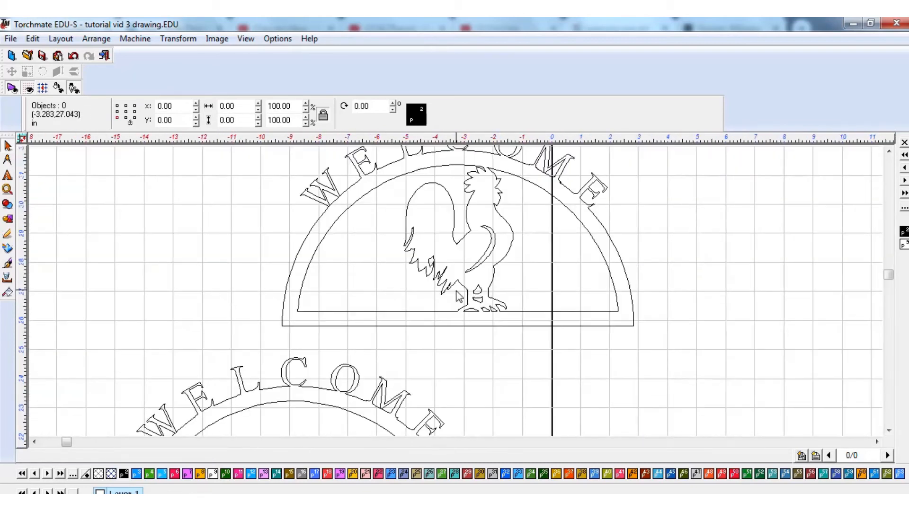
scroll(458, 296, down, 3)
scroll(454, 291, up, 3)
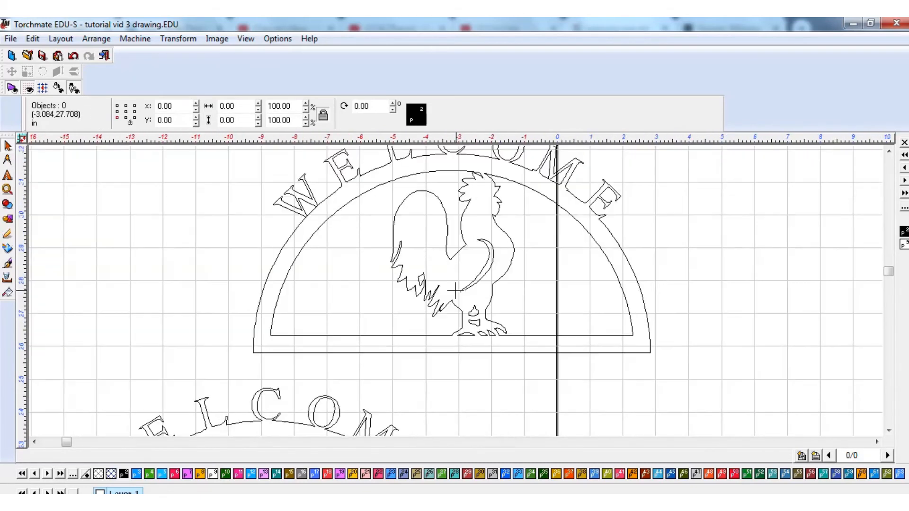
click(475, 276)
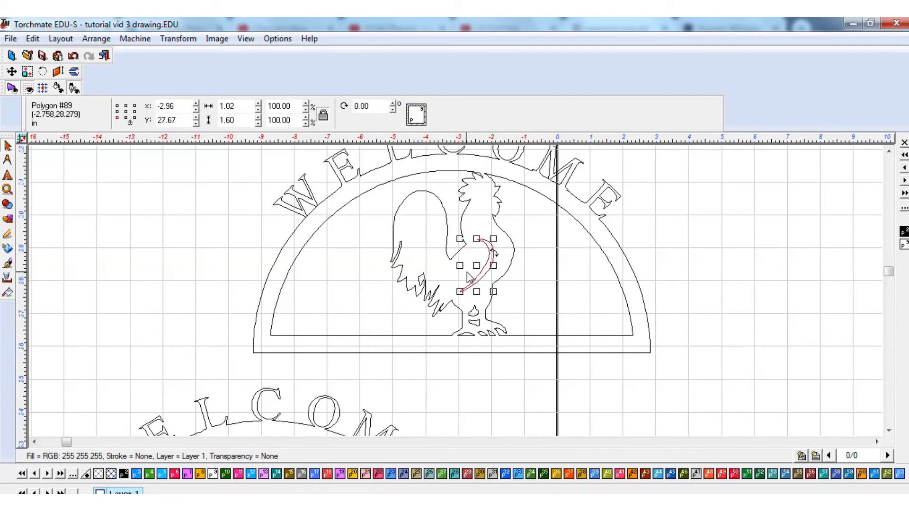
click(668, 293)
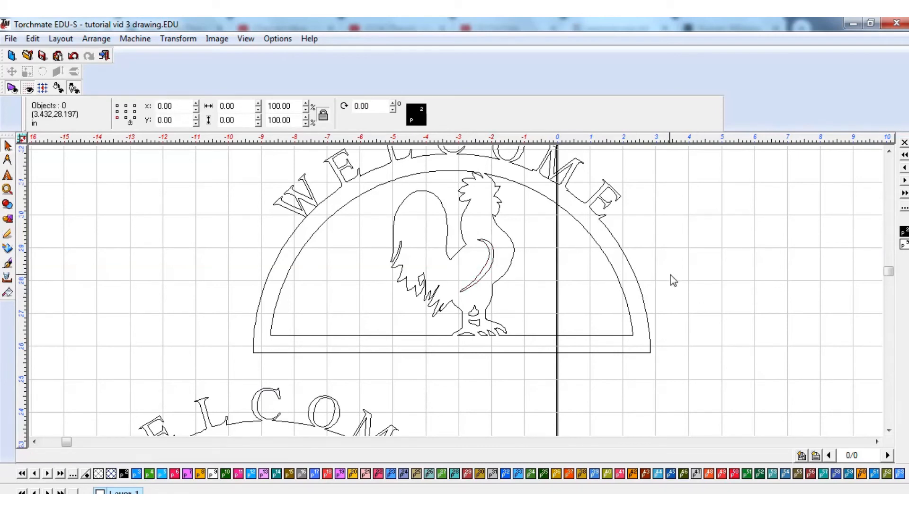
scroll(459, 296, down, 3)
scroll(456, 290, up, 2)
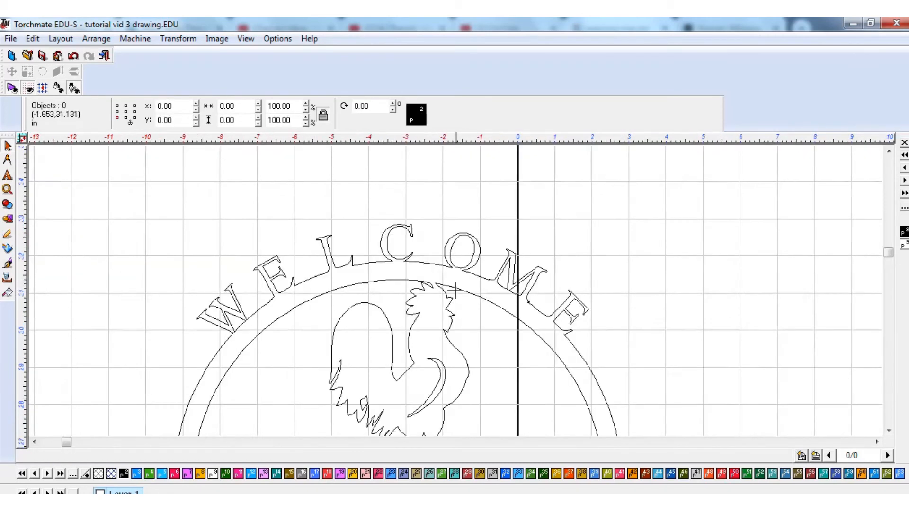
scroll(456, 290, down, 2)
middle_drag(447, 307, 444, 262)
scroll(444, 295, up, 2)
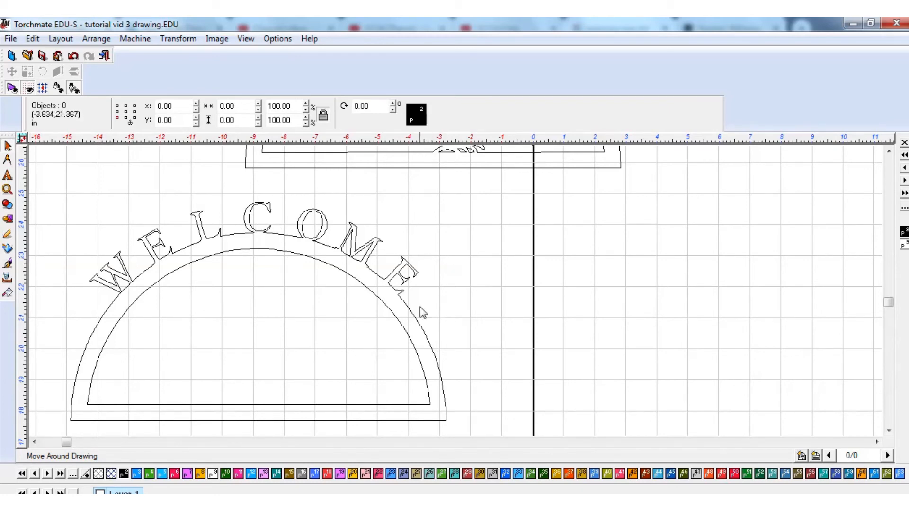
scroll(419, 307, down, 2)
scroll(455, 290, up, 2)
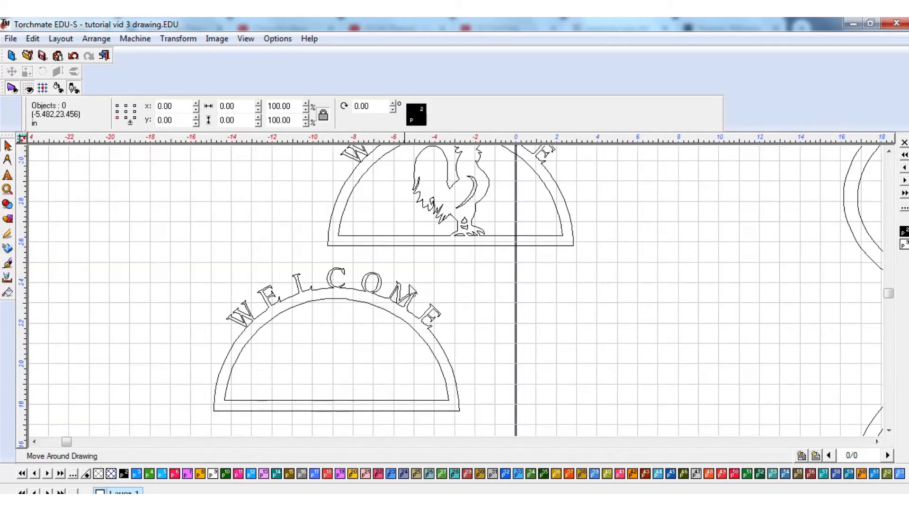
scroll(435, 293, down, 2)
scroll(436, 293, up, 2)
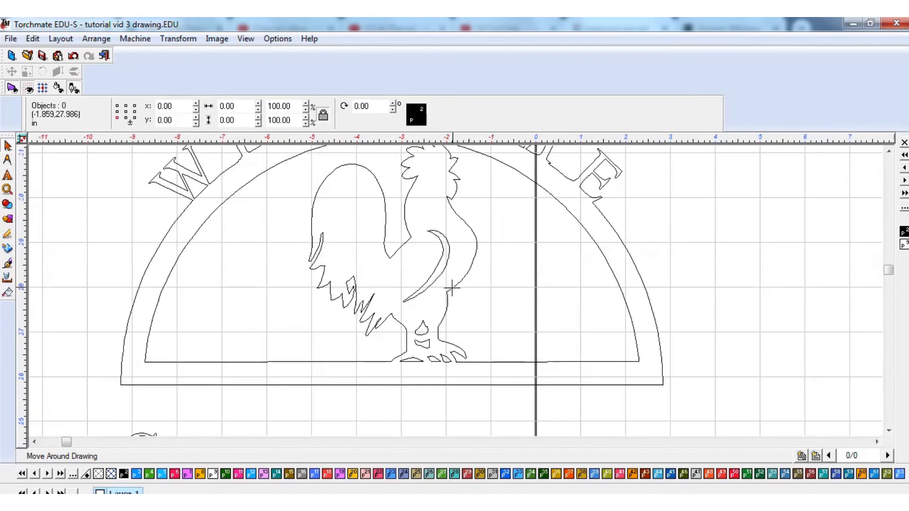
Step: Delete the rooster's inner detail shapes from the upper WELCOME sign: the wing, the two leg pieces and the small toe shapes
scroll(434, 280, down, 2)
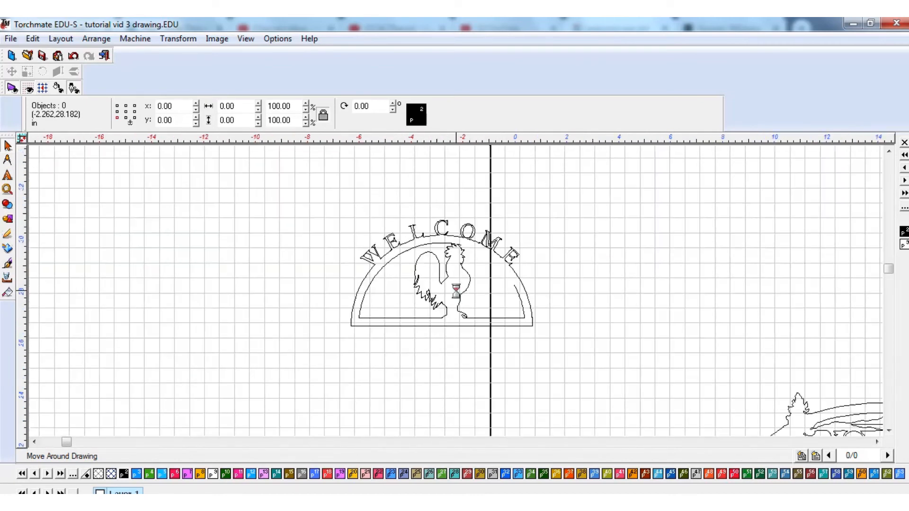
scroll(455, 291, up, 3)
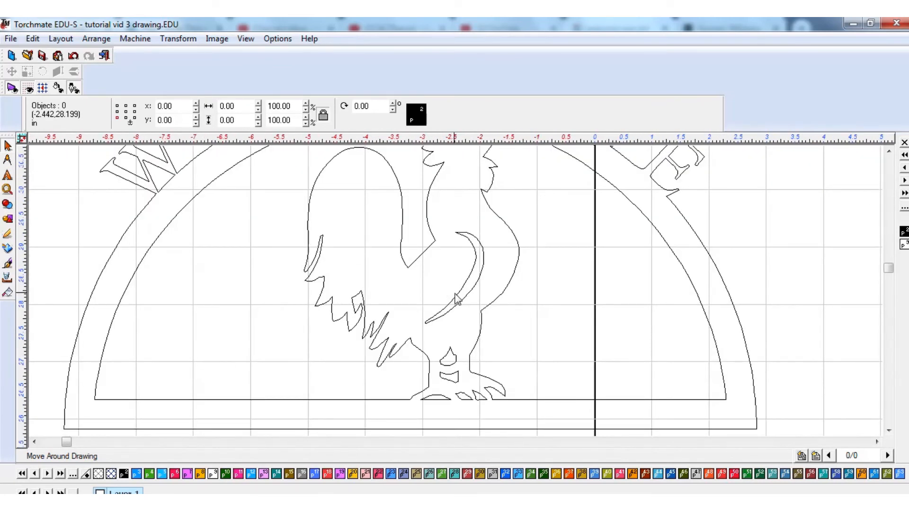
click(456, 297)
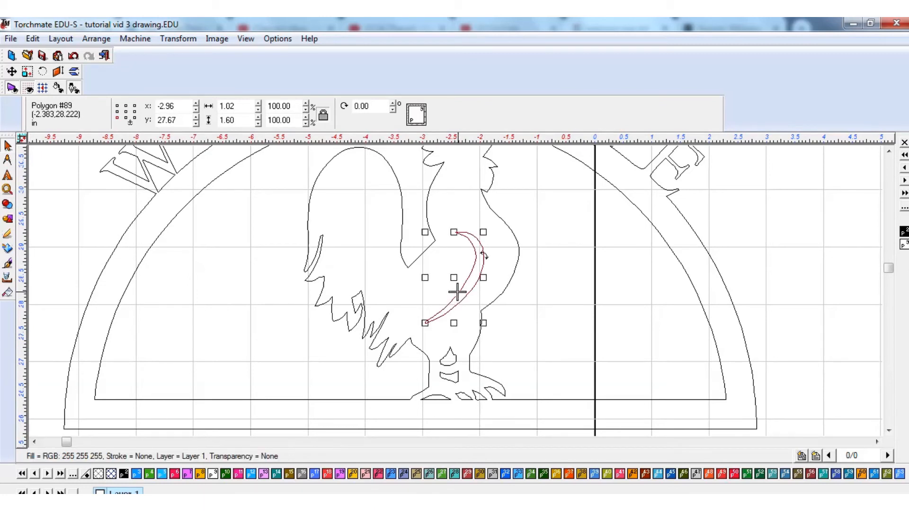
key(Delete)
click(451, 354)
key(Delete)
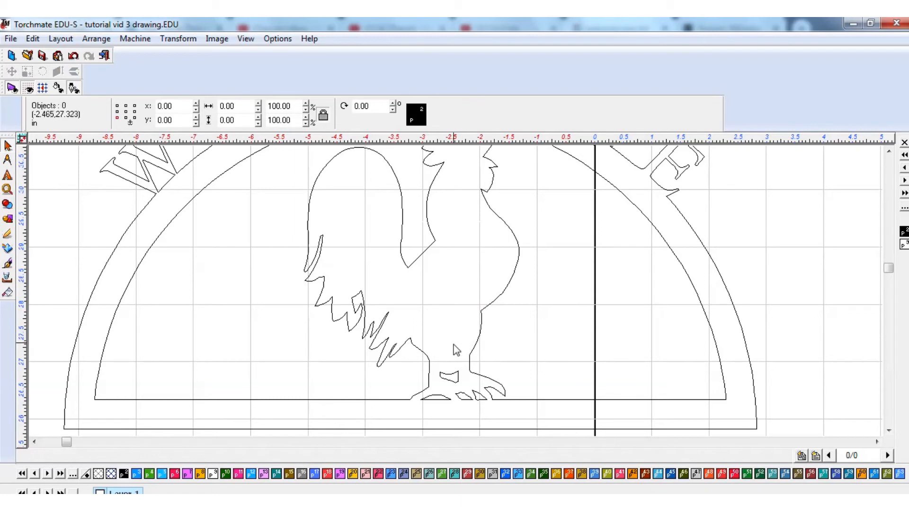
drag(459, 347, 446, 391)
drag(518, 309, 413, 429)
key(Delete)
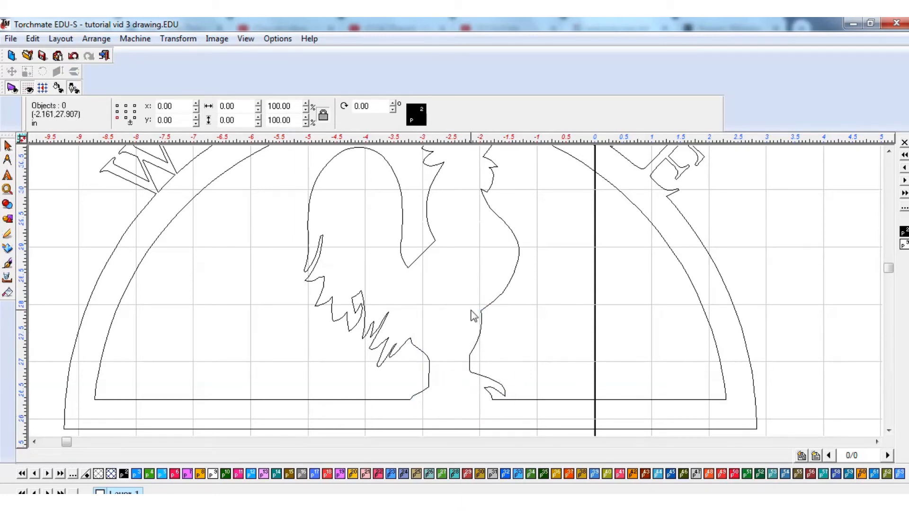
Step: Edit the nodes of the left inner cutout and delete those forming the rooster's neck, back, tail feathers and rear leg
scroll(472, 328, down, 2)
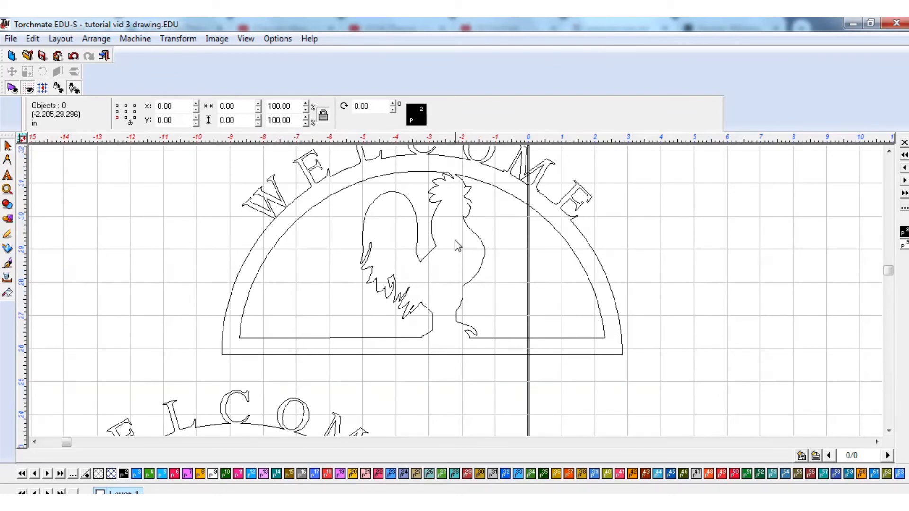
double_click(427, 254)
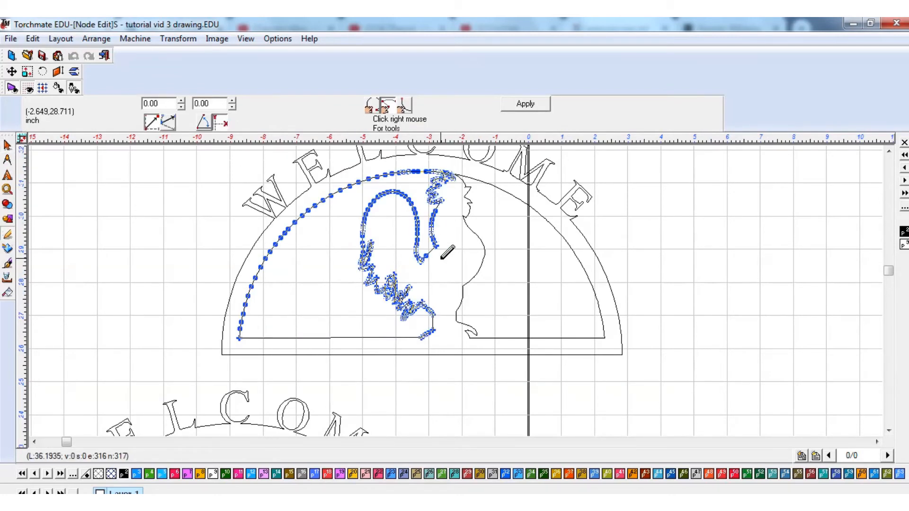
drag(450, 184, 377, 320)
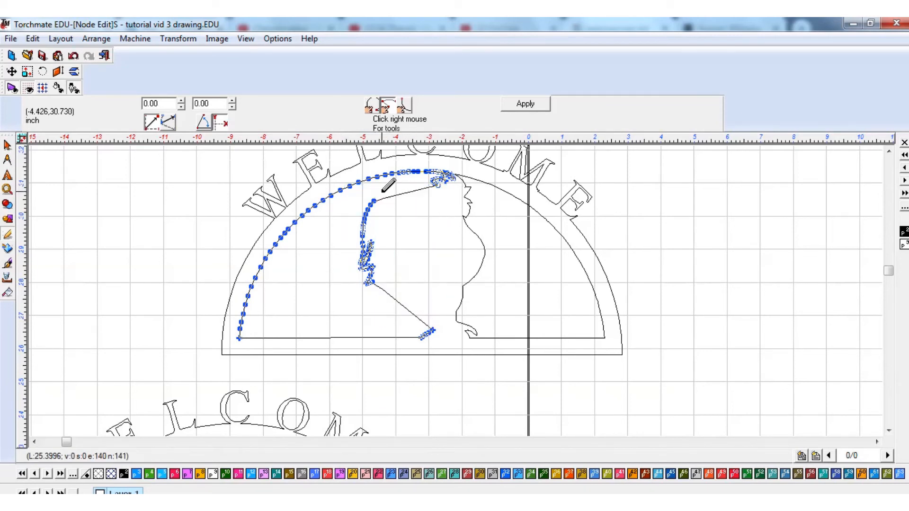
drag(385, 189, 350, 295)
key(Delete)
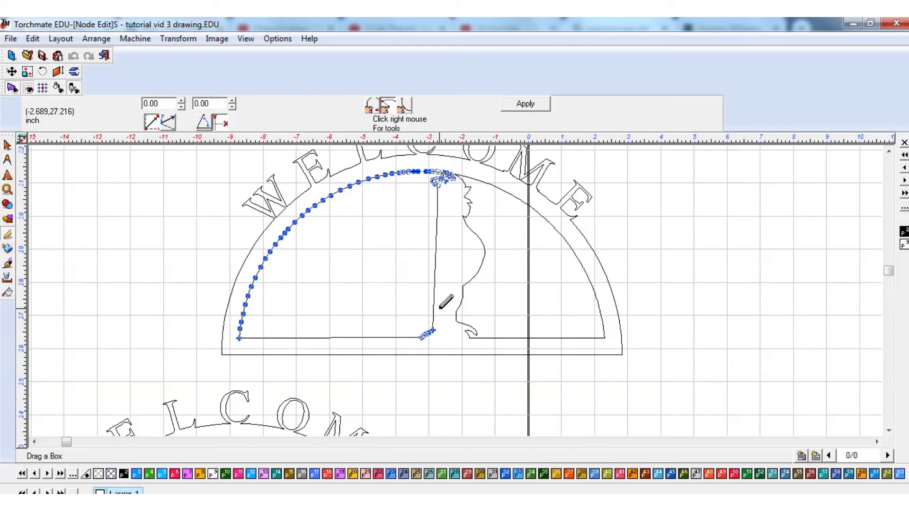
drag(438, 306, 419, 344)
key(Delete)
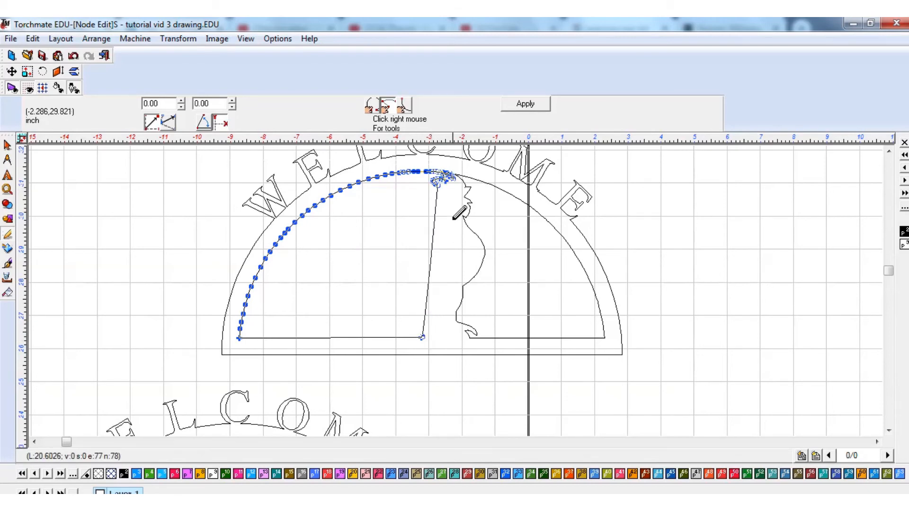
Step: Delete the left cutout's remaining nodes forming the rooster's comb, so its side edge meets the inner arch directly
scroll(460, 227, up, 3)
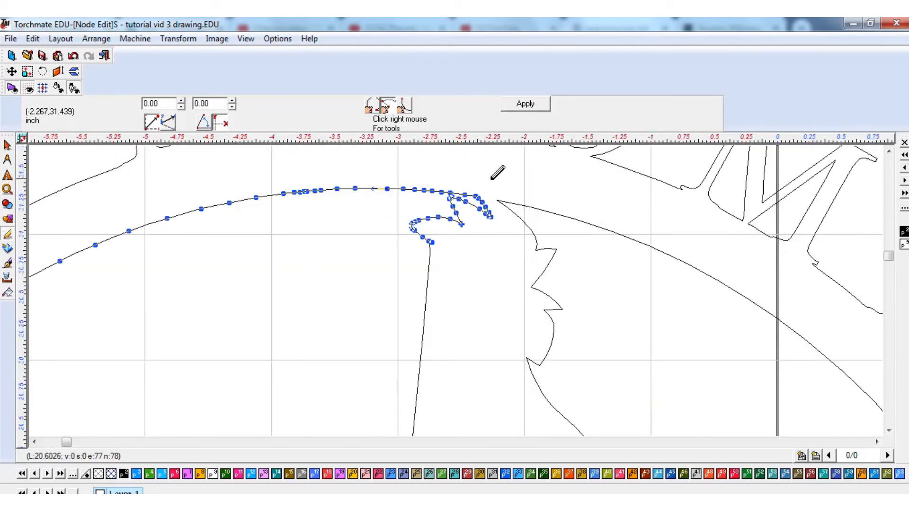
drag(492, 182, 404, 260)
key(Delete)
scroll(454, 318, down, 3)
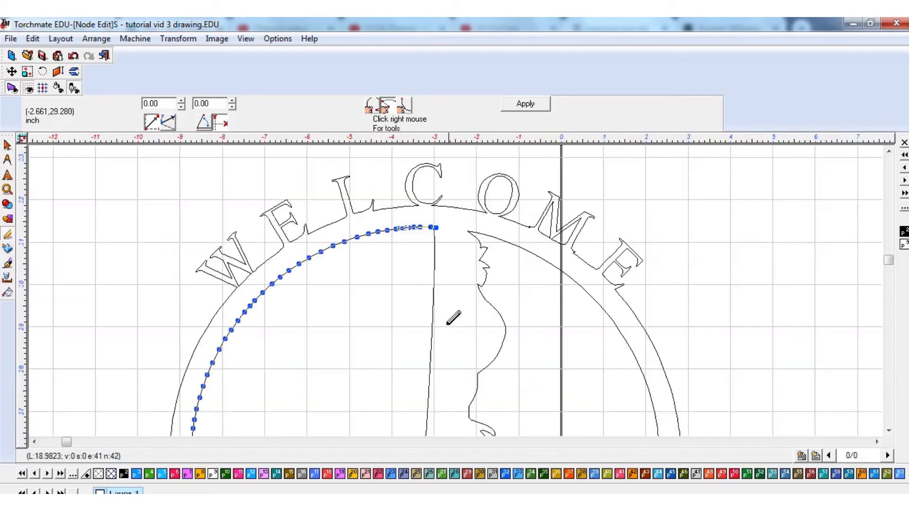
Step: Switch node editing to the right inner cutout and delete the nodes forming the rooster's comb, beak and throat up to the arch
scroll(454, 291, up, 3)
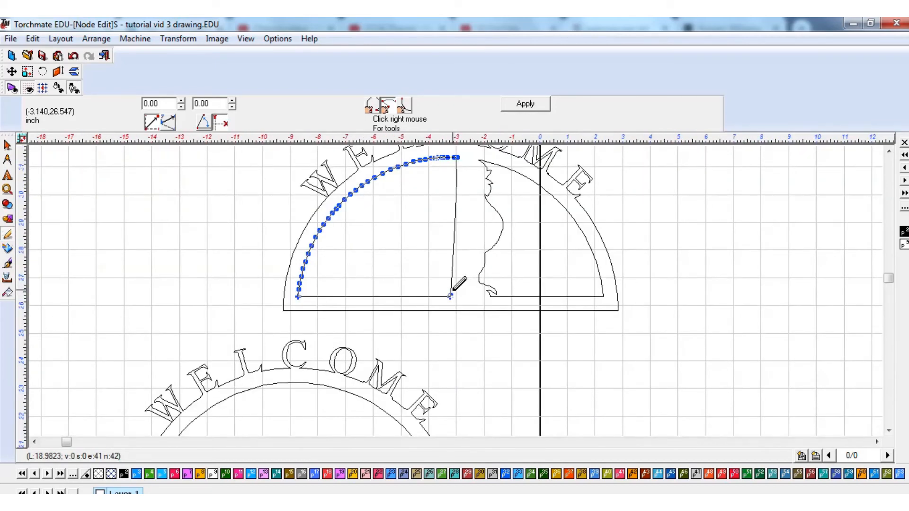
scroll(457, 286, down, 3)
scroll(457, 289, up, 2)
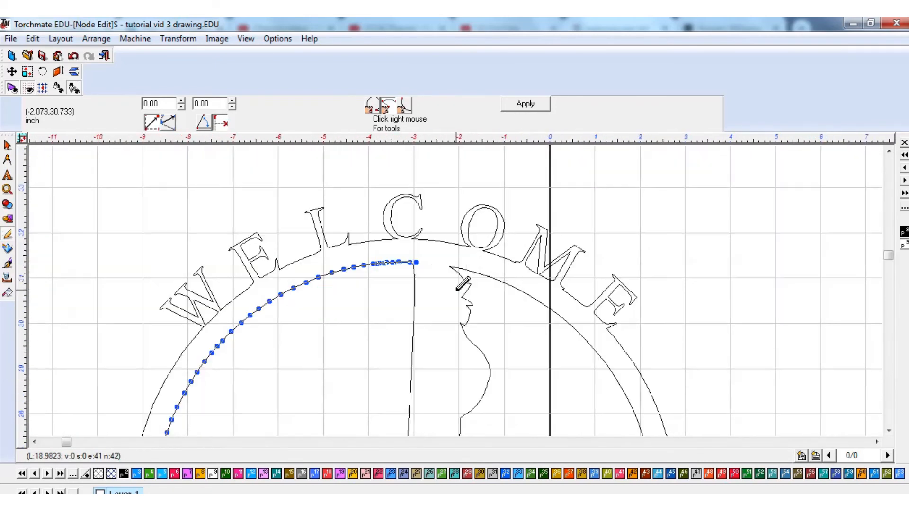
click(464, 279)
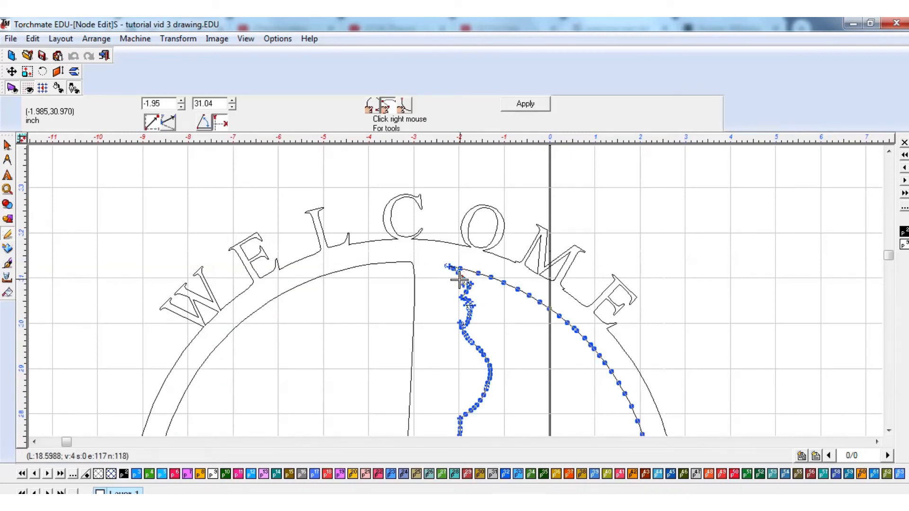
scroll(461, 282, down, 1)
scroll(454, 326, up, 2)
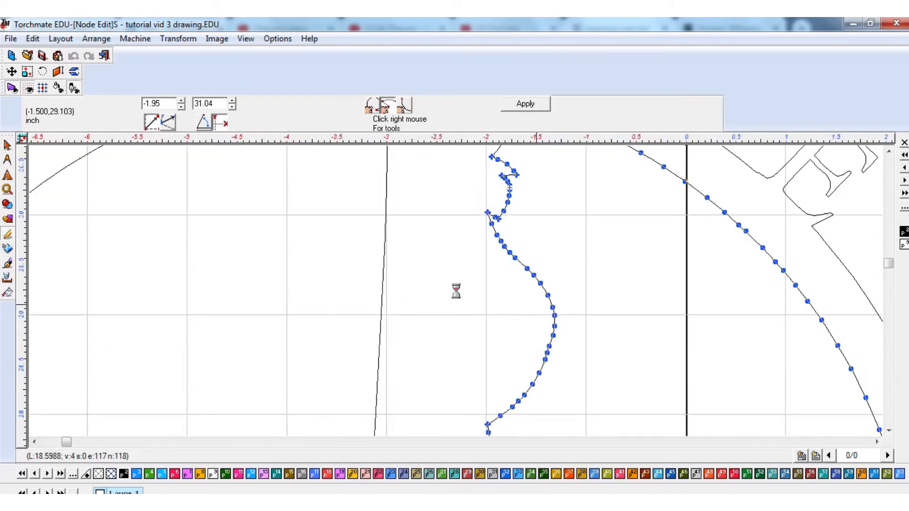
scroll(457, 287, down, 1)
drag(399, 165, 438, 226)
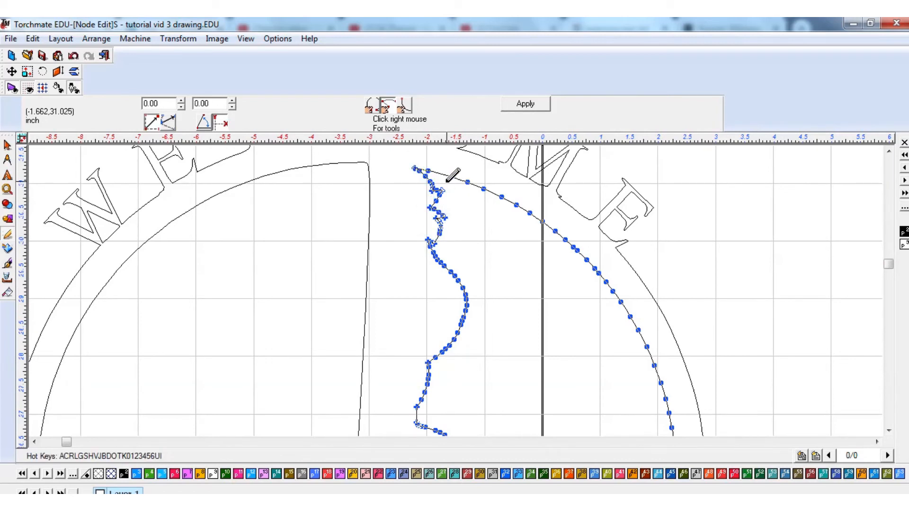
drag(455, 173, 403, 257)
key(Delete)
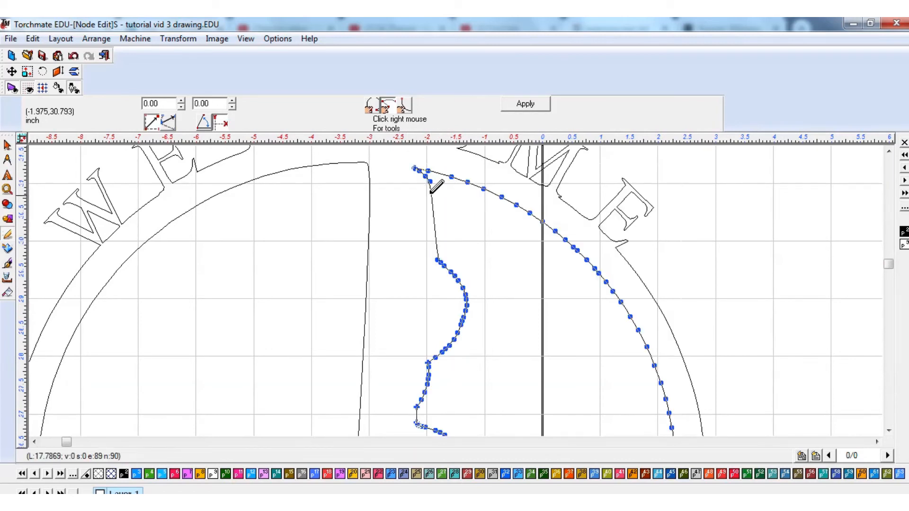
drag(443, 192, 400, 154)
key(Delete)
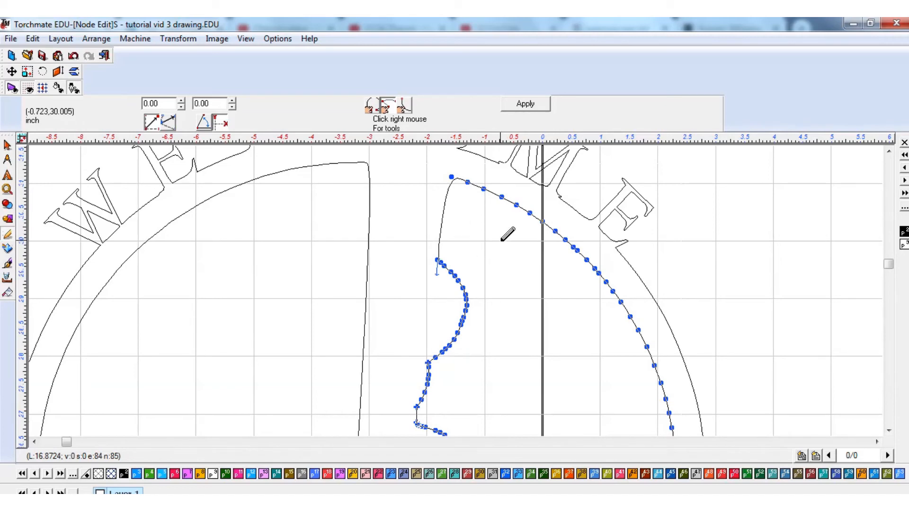
Step: Delete the right cutout's nodes forming the rooster's chest, front leg and foot down to the base line
drag(498, 239, 409, 404)
scroll(466, 295, down, 5)
key(Delete)
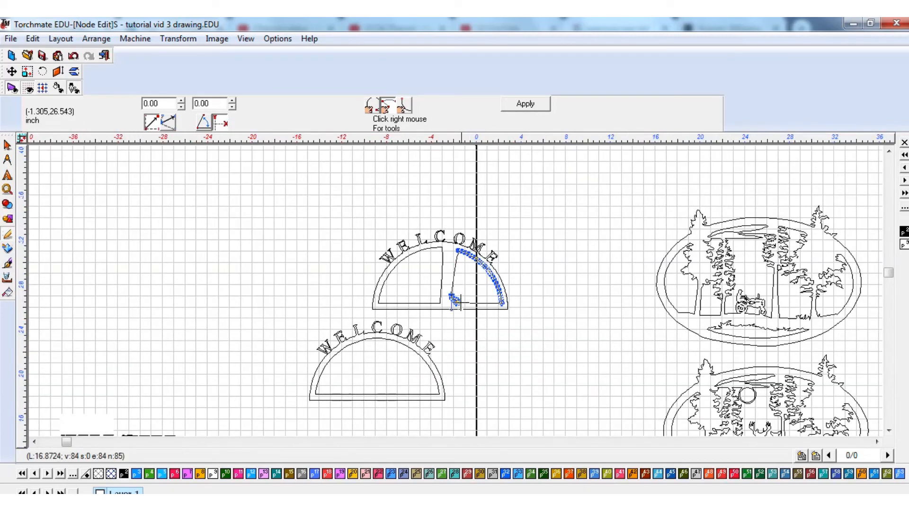
scroll(461, 291, up, 5)
drag(460, 199, 381, 288)
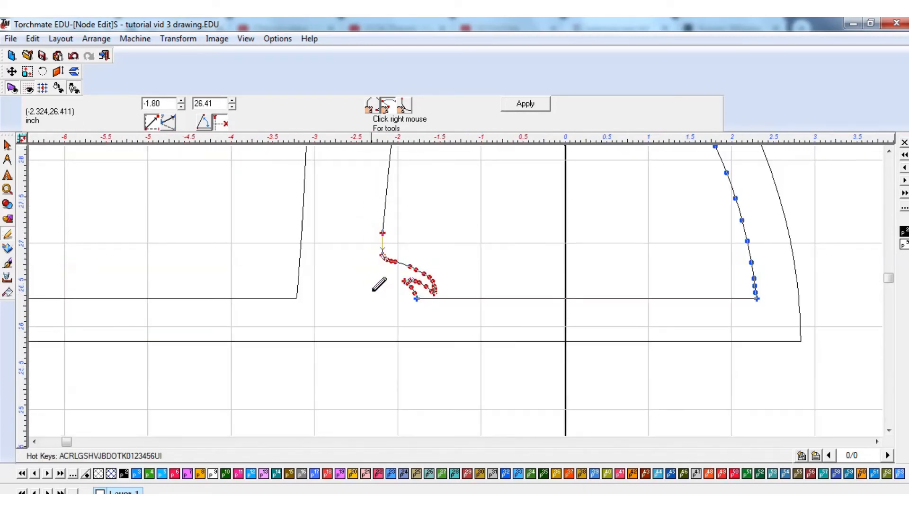
key(Delete)
scroll(455, 286, up, 3)
scroll(461, 279, down, 6)
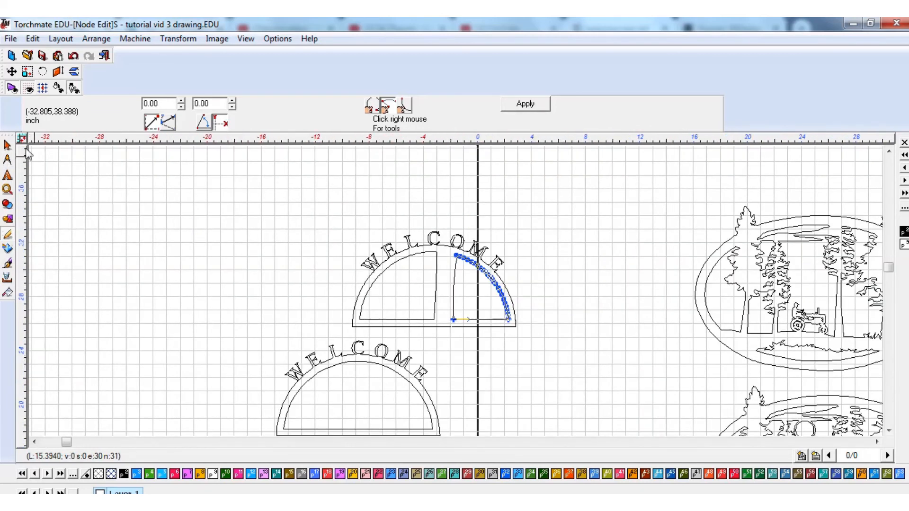
Step: Convert all outlines of the upper WELCOME sign to Polyarc and inspect the nodes of its right inner cutout
click(8, 145)
drag(569, 193, 285, 337)
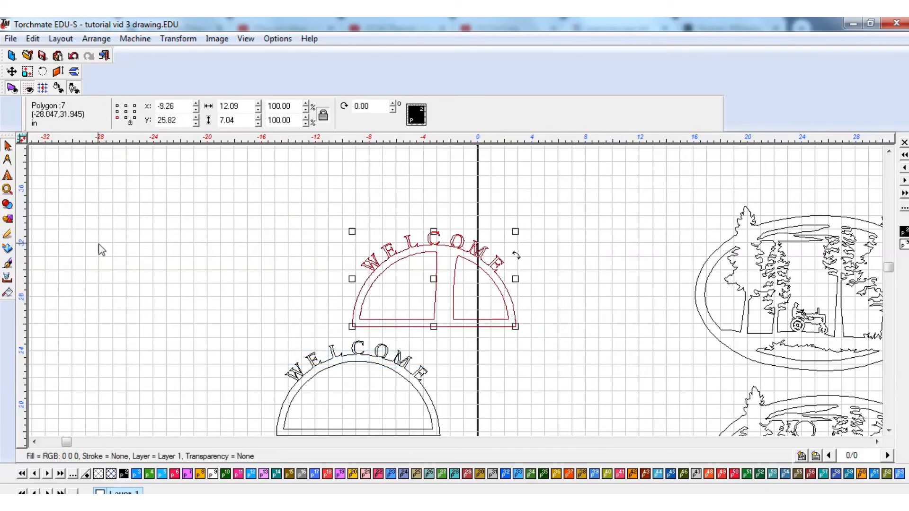
click(96, 38)
mouse_move(61, 40)
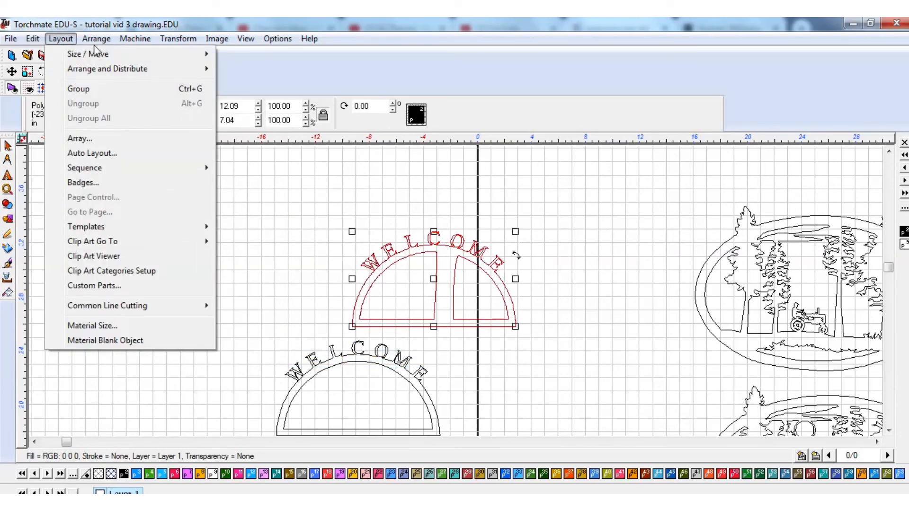
mouse_move(97, 42)
mouse_move(124, 182)
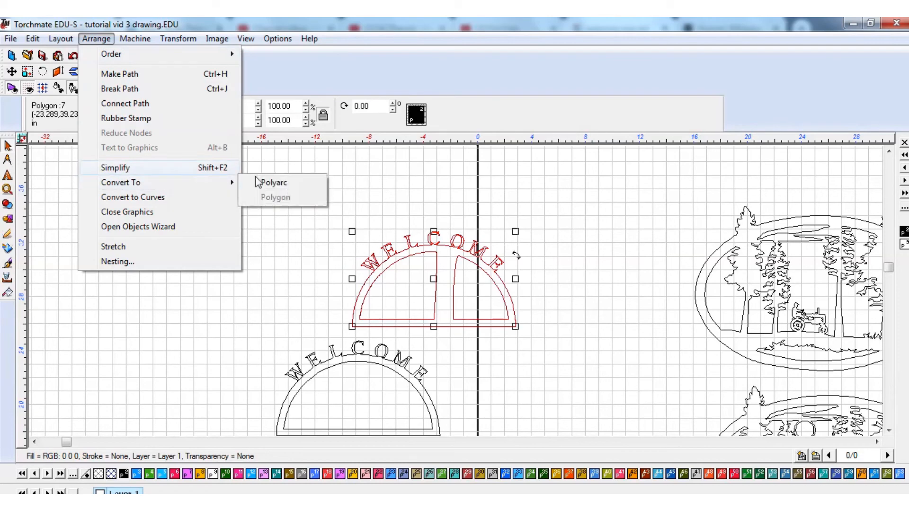
click(272, 182)
double_click(454, 271)
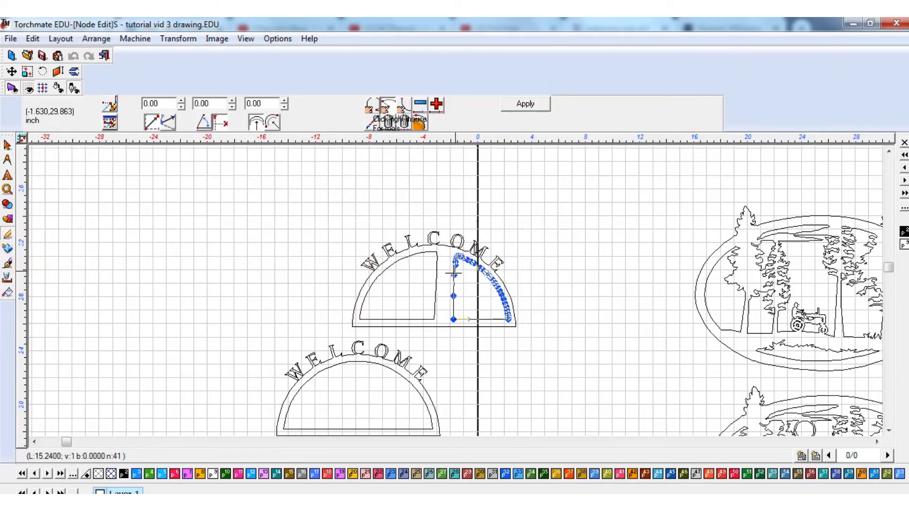
scroll(454, 271, up, 3)
click(8, 145)
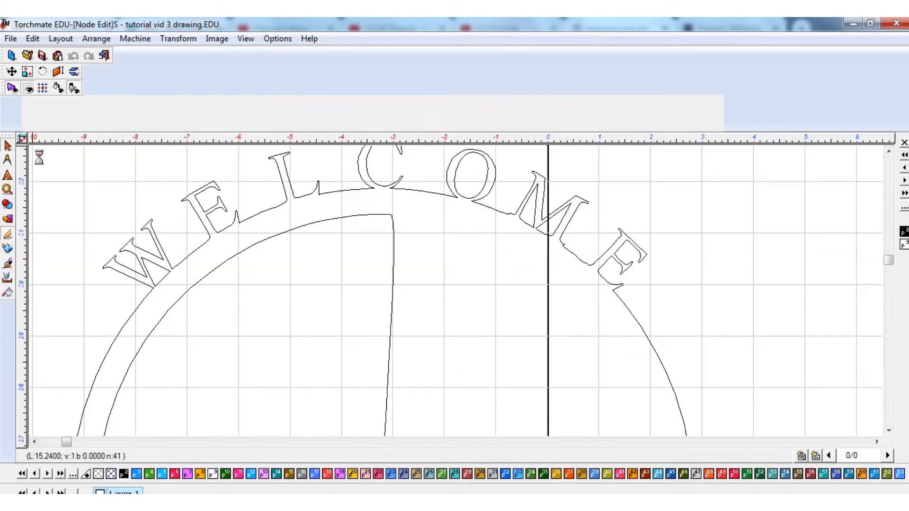
Step: Edit the left inner cutout's nodes and move a lower right-edge node onto the right cutout's outer bottom corner, about X 2.29, Y 26.33
click(319, 268)
scroll(458, 299, down, 3)
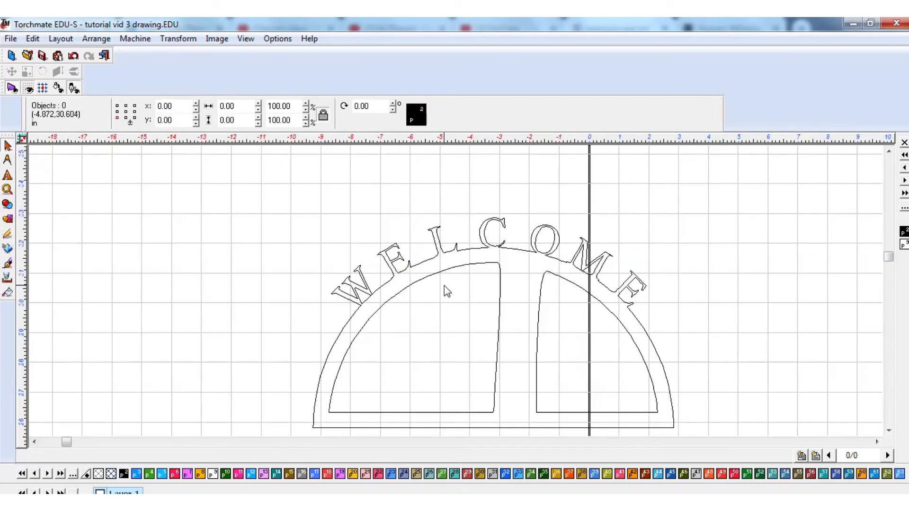
click(498, 324)
click(536, 337)
click(494, 363)
double_click(494, 363)
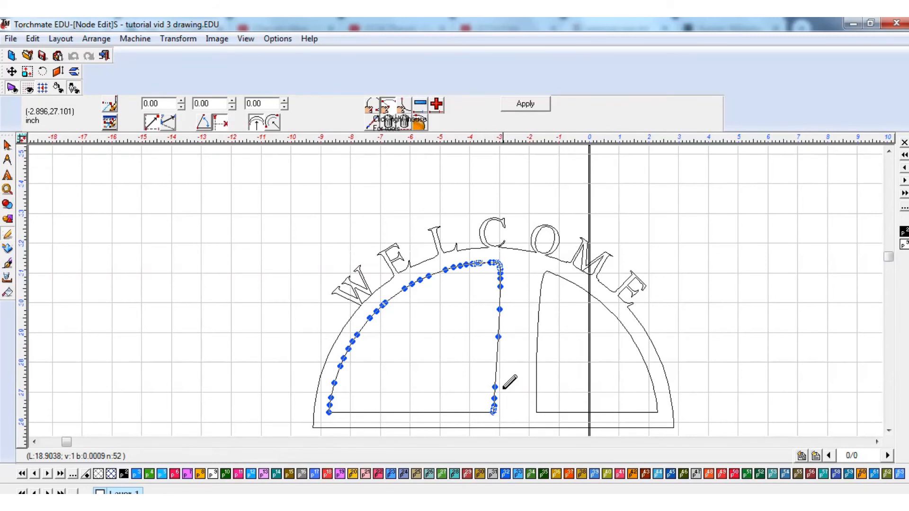
drag(494, 385, 655, 412)
scroll(653, 411, up, 3)
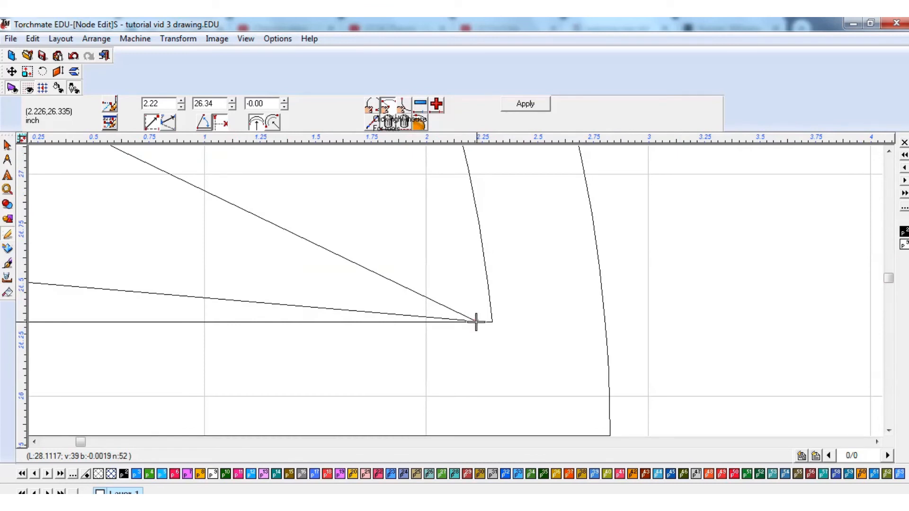
drag(476, 322, 491, 322)
scroll(474, 303, down, 3)
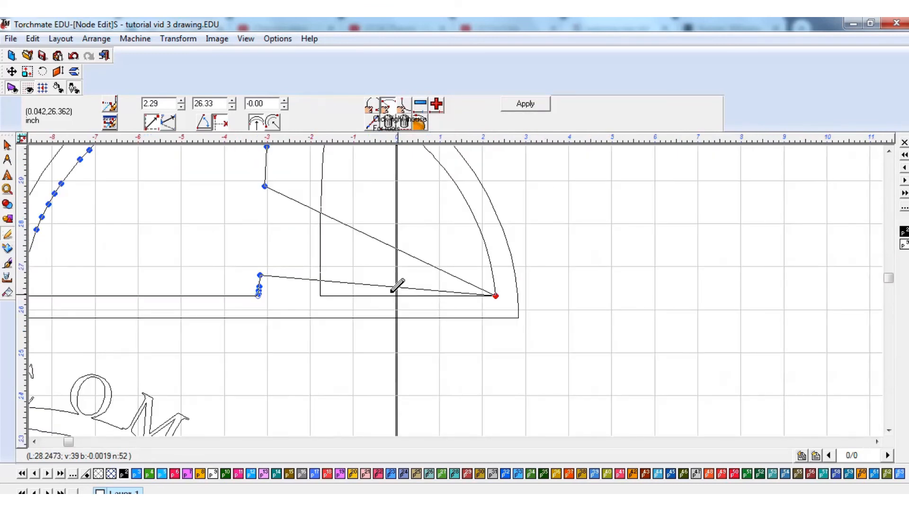
Step: Delete the left cutout's node cluster above the base line and the remaining nodes along its right edge up to the arch
drag(279, 260, 254, 298)
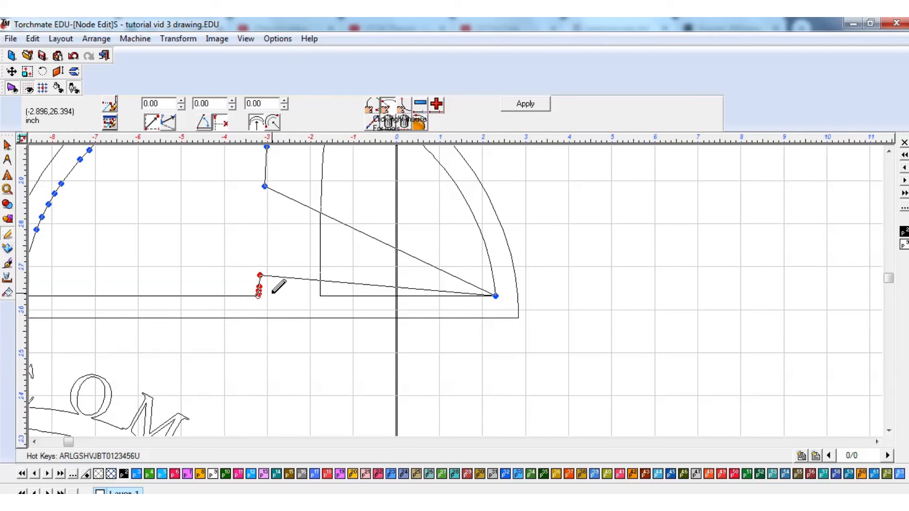
key(Delete)
scroll(274, 203, down, 3)
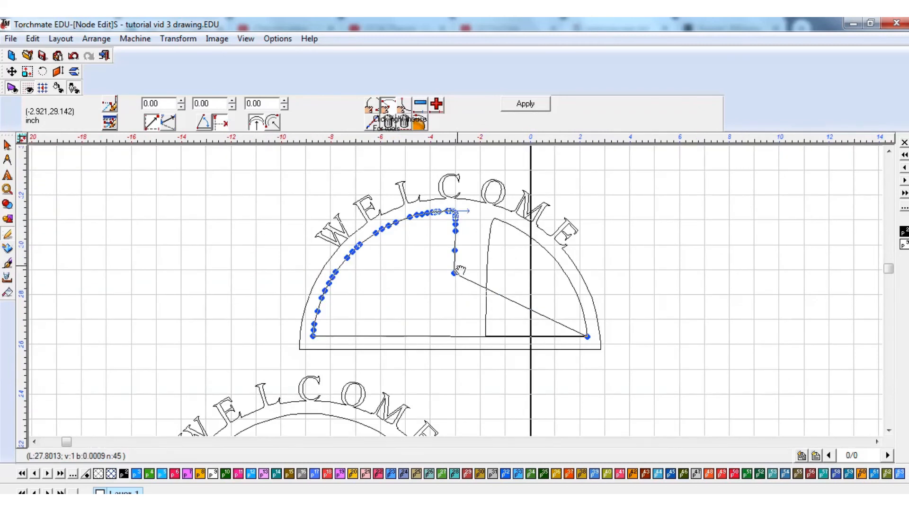
scroll(472, 228, up, 3)
scroll(462, 282, down, 2)
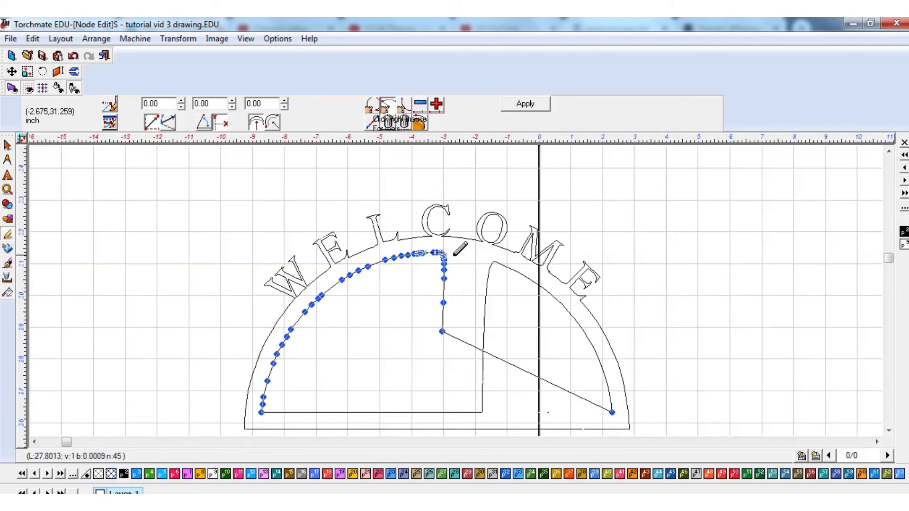
drag(456, 250, 429, 352)
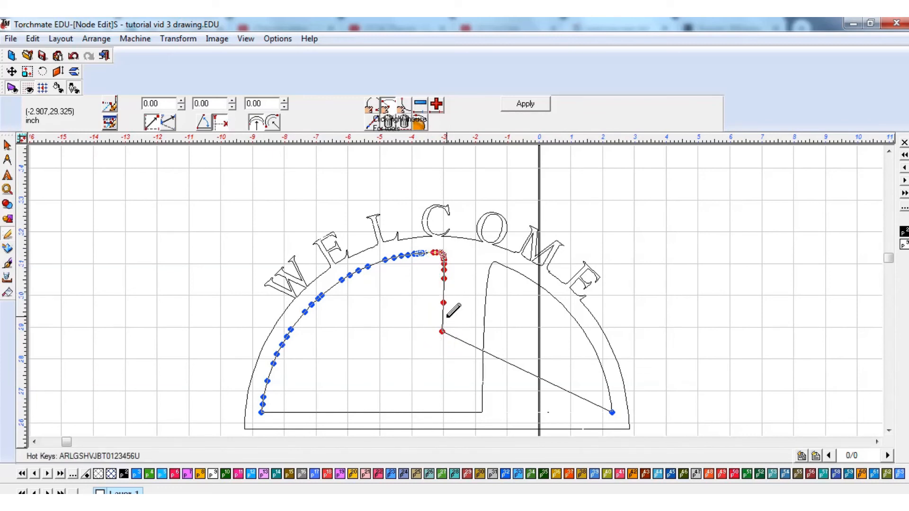
key(Delete)
Step: Extend the left cutout's top end node to about X -2.84, Y 31.33, and bend the following segment along the right cutout's arch
scroll(450, 298, up, 2)
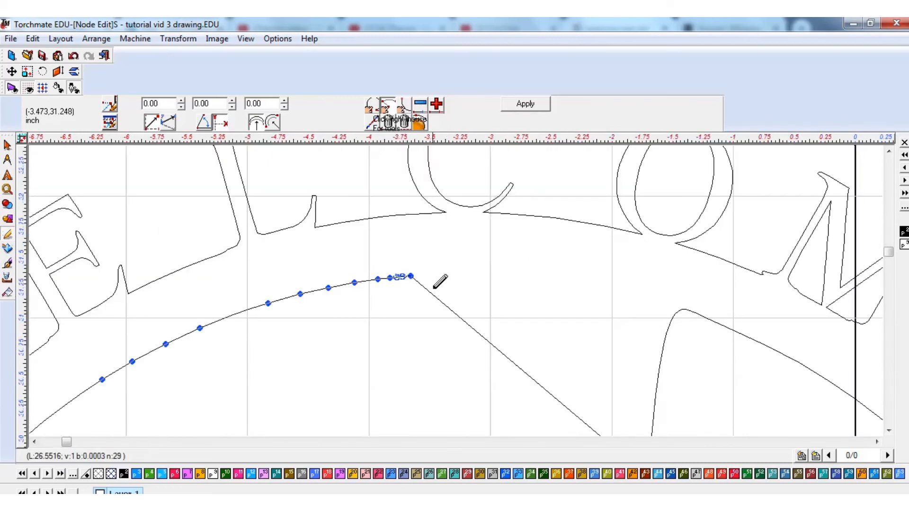
drag(410, 276, 509, 273)
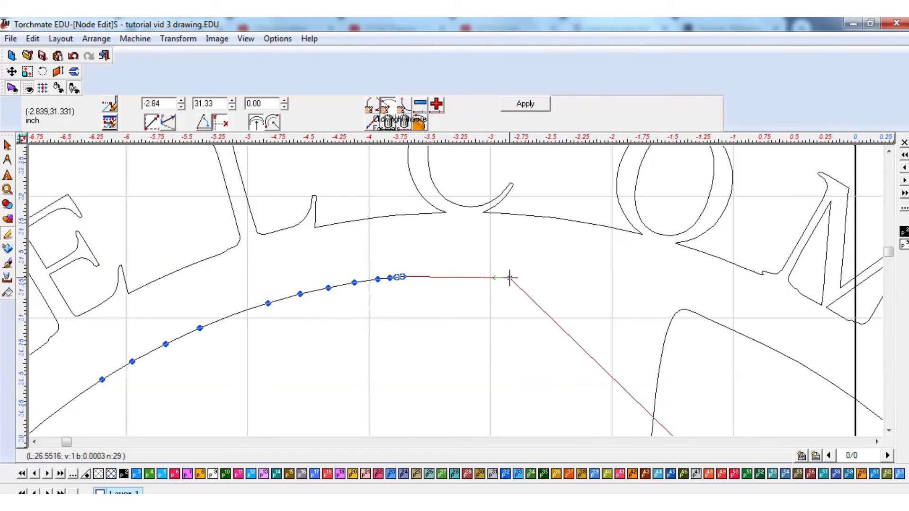
scroll(475, 319, down, 3)
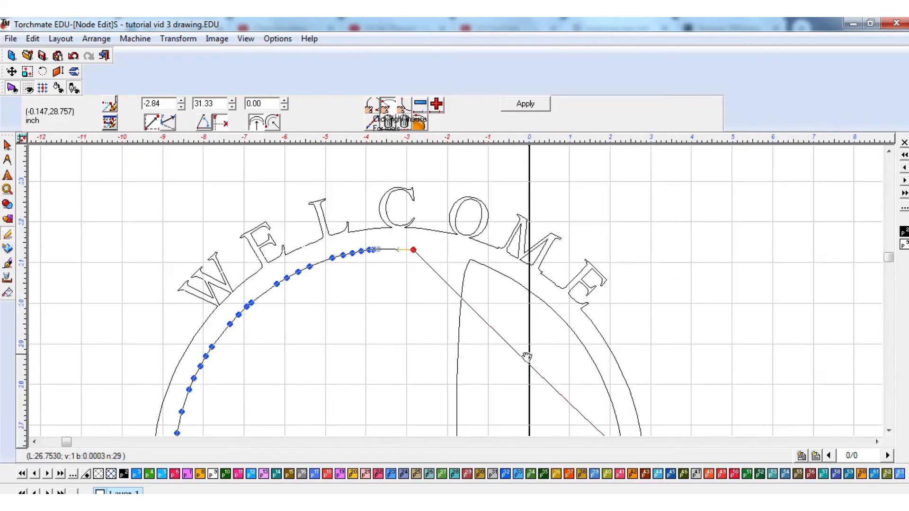
drag(524, 355, 572, 329)
scroll(462, 284, down, 3)
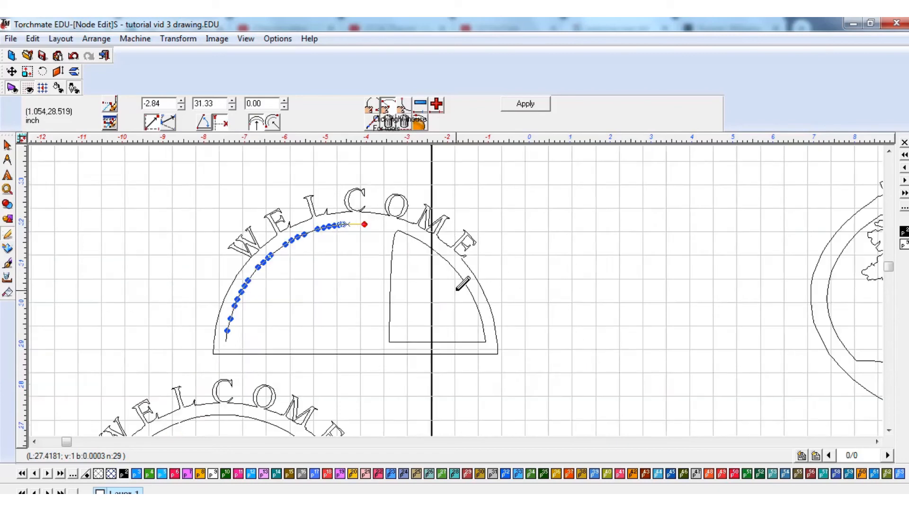
scroll(463, 284, up, 4)
scroll(462, 284, down, 4)
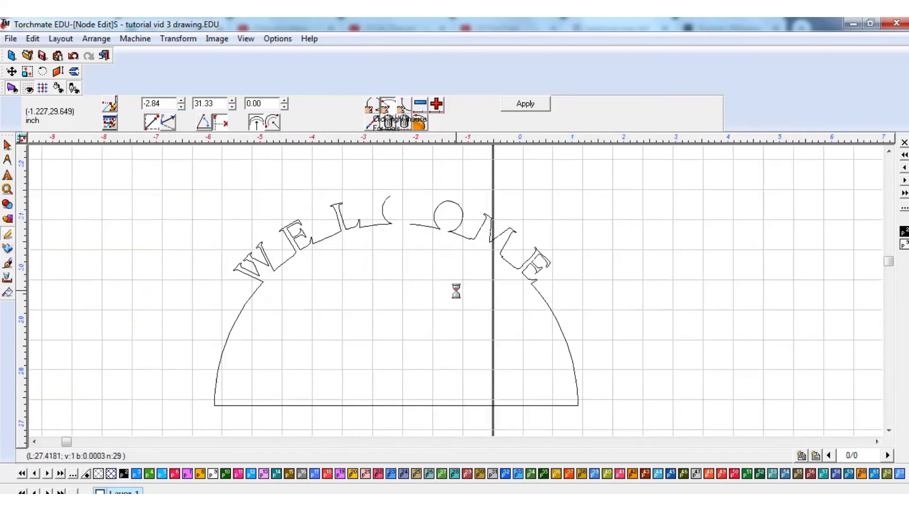
scroll(459, 295, up, 3)
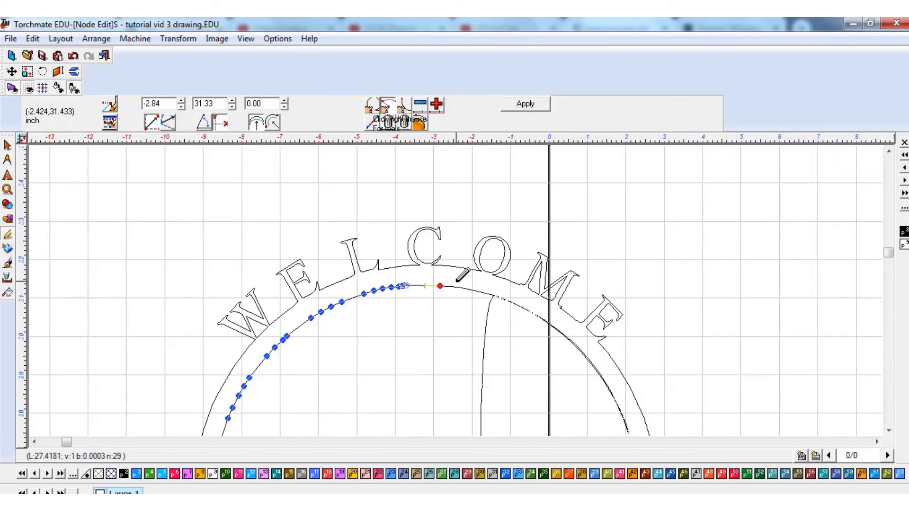
Step: Delete all nodes along the left cutout's arch, leaving only its two bottom corner nodes
drag(456, 276, 362, 325)
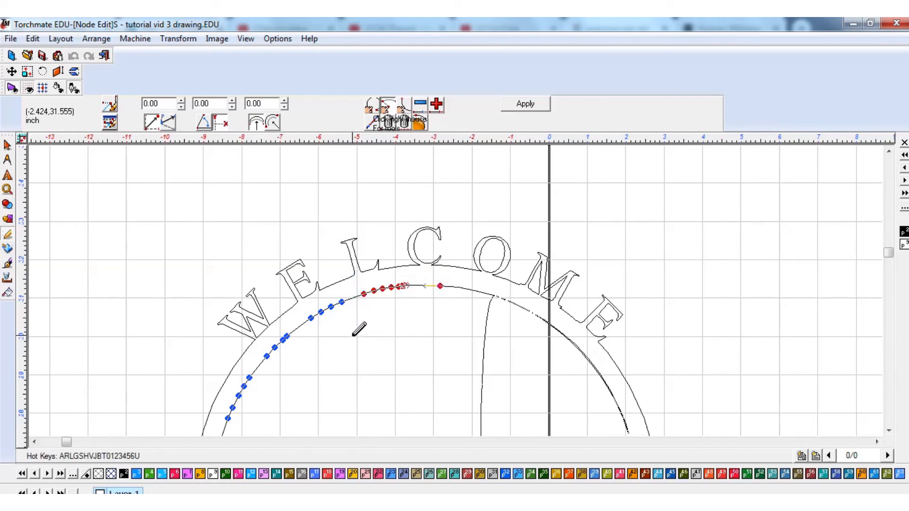
key(Delete)
drag(368, 283, 262, 368)
key(Delete)
key(Delete)
key(minus)
scroll(459, 288, up, 2)
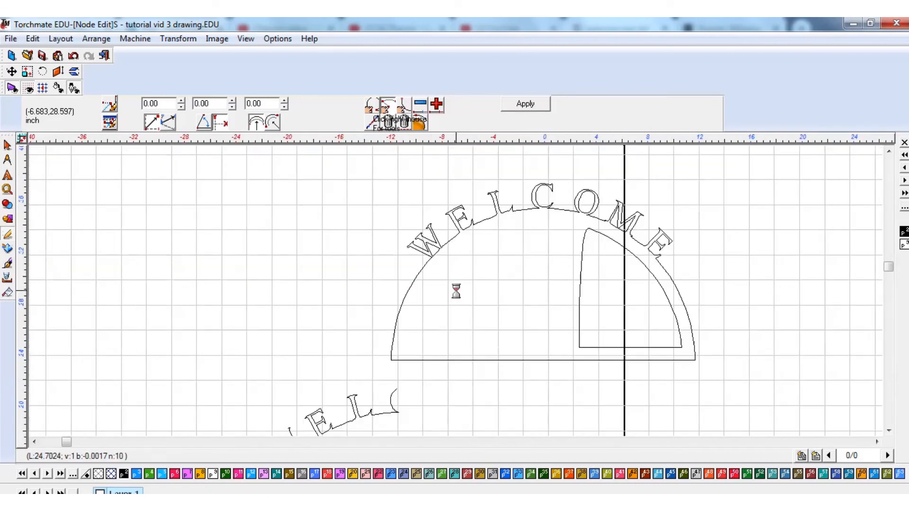
drag(426, 257, 357, 389)
key(Delete)
key(Delete)
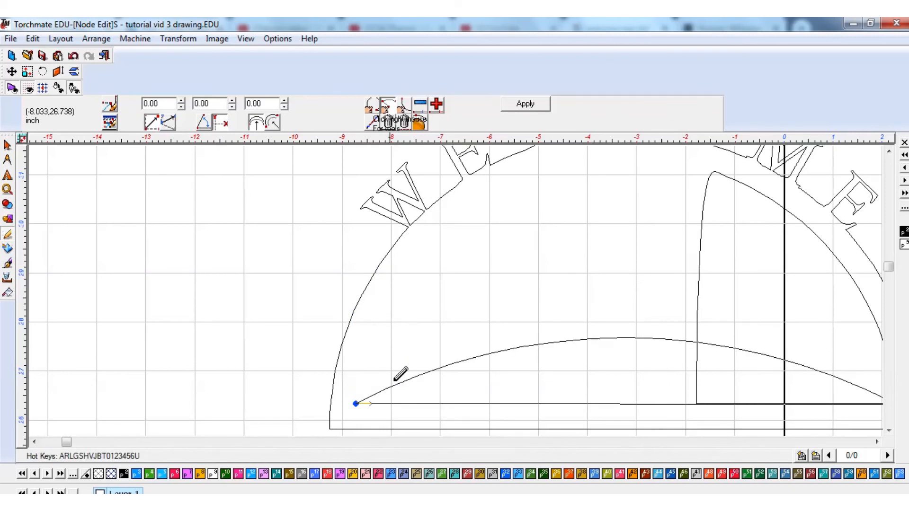
scroll(400, 374, down, 2)
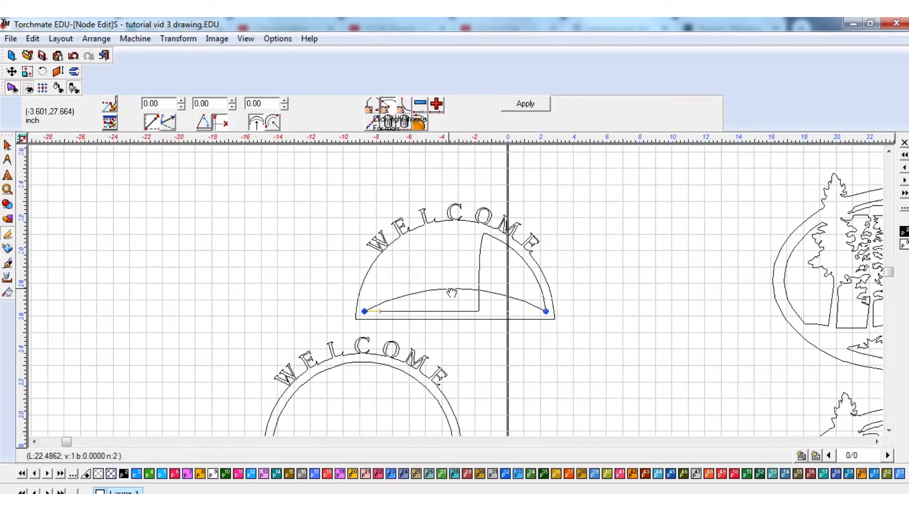
Step: Bend the segment between the two corner nodes upward into one smooth arch matching the right cutout's outer curve
drag(447, 290, 450, 233)
scroll(452, 235, up, 4)
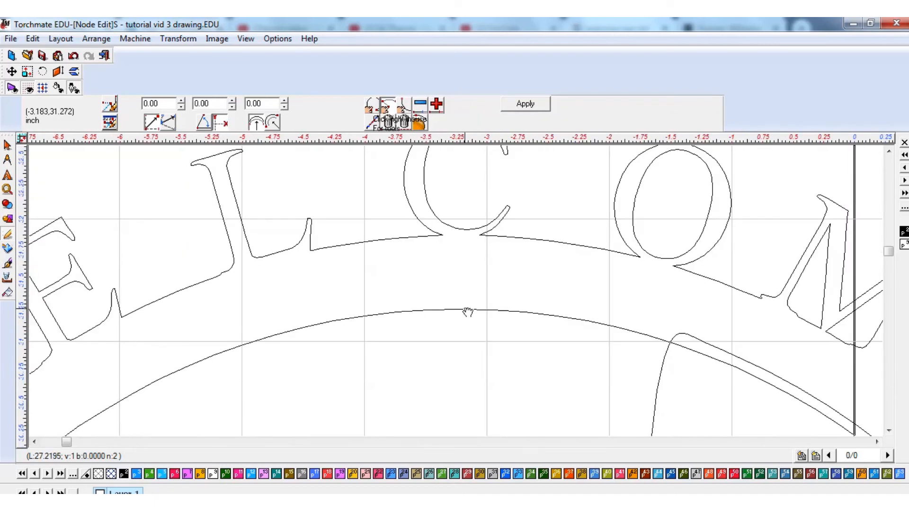
drag(465, 302, 465, 300)
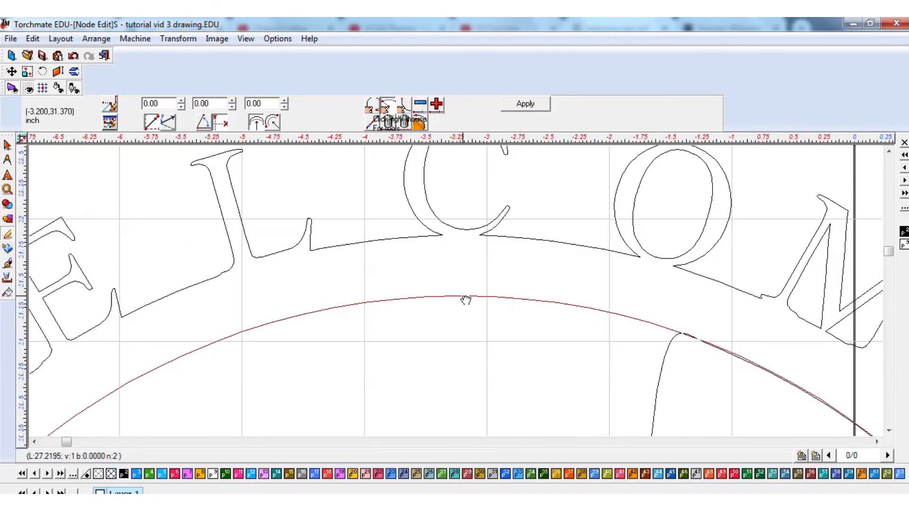
scroll(604, 379, down, 3)
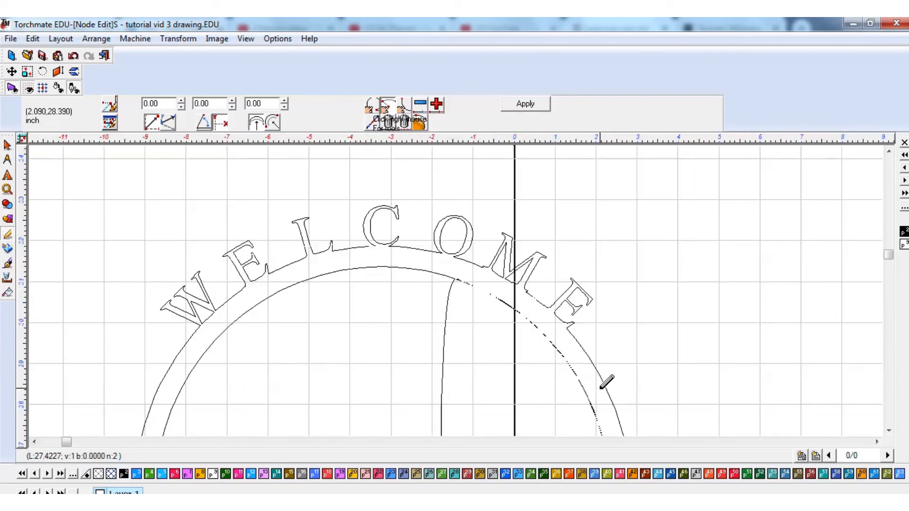
scroll(454, 282, up, 3)
scroll(456, 290, down, 2)
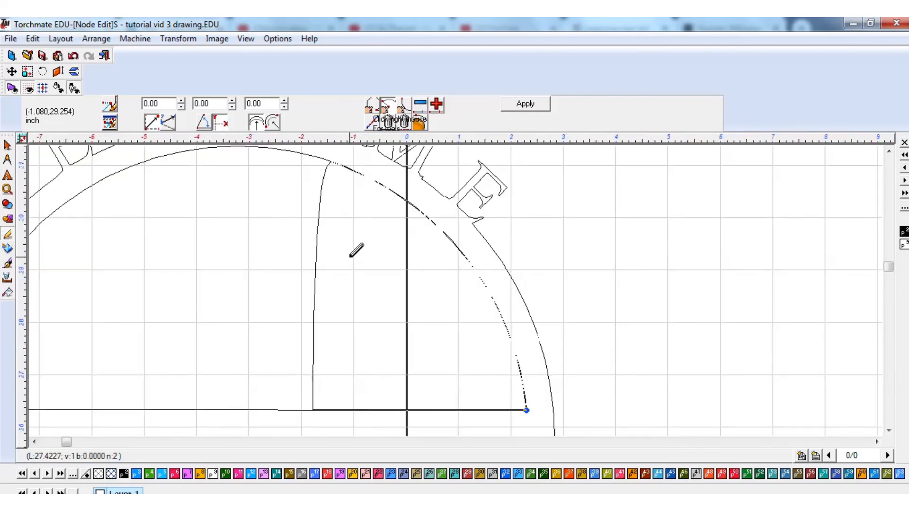
scroll(270, 239, down, 2)
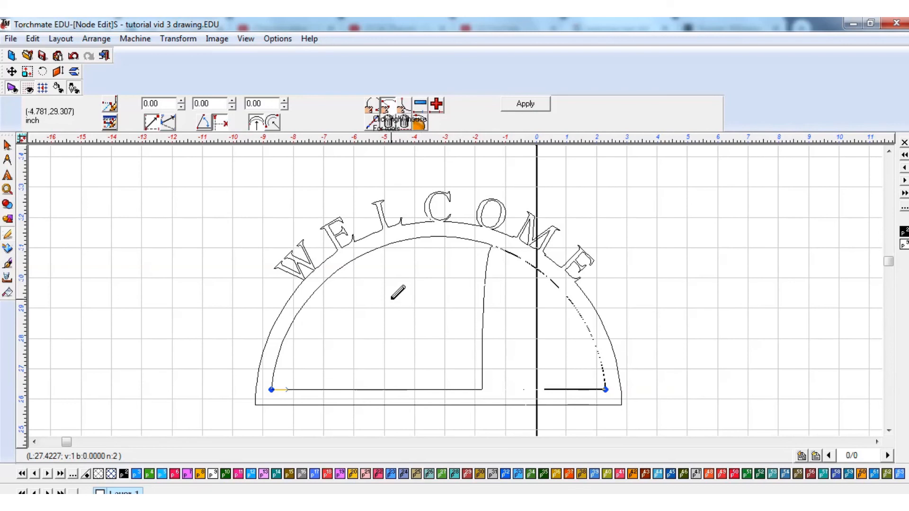
Step: Leave node editing and delete the redundant right inner cutout from the upper WELCOME sign
click(7, 145)
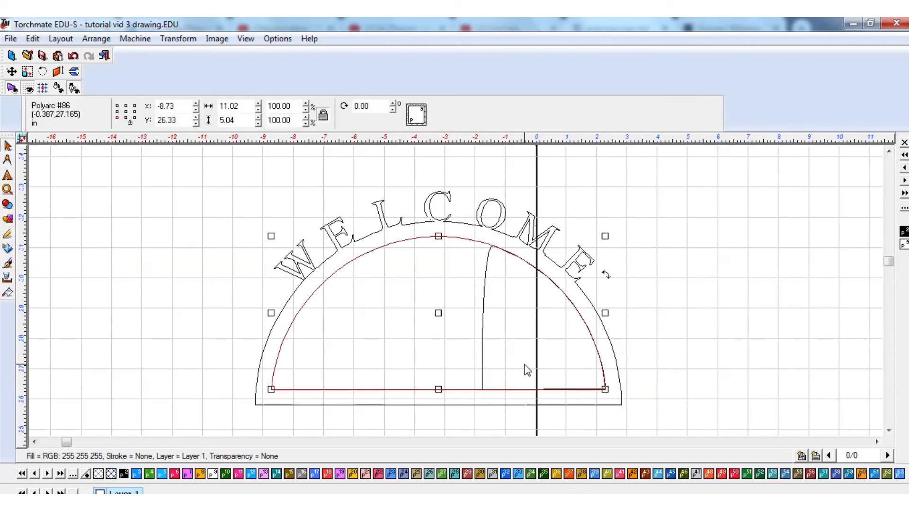
click(481, 330)
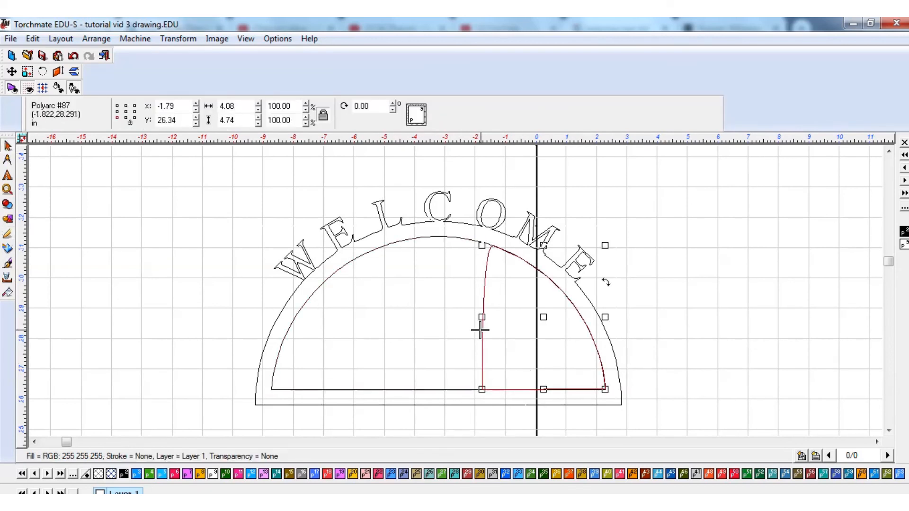
key(Delete)
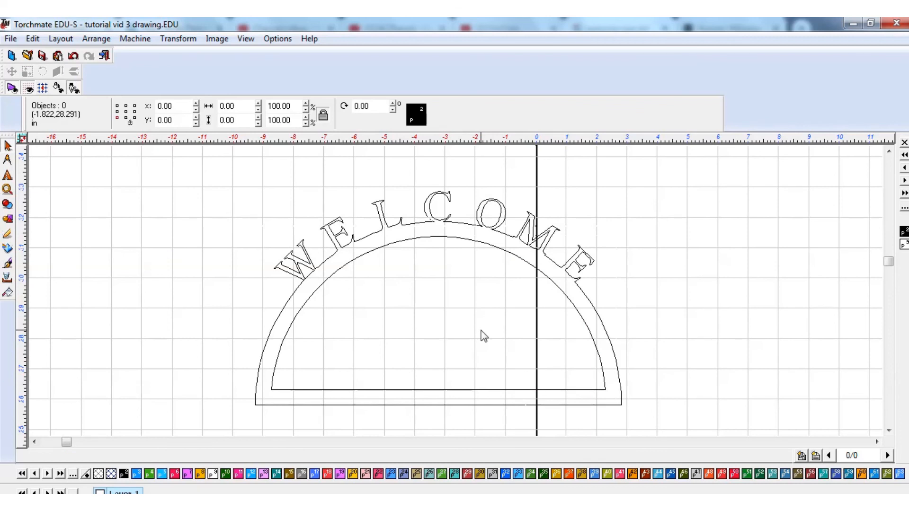
Step: Select the entire upper WELCOME sign and move it directly above the lower WELCOME sign
scroll(466, 309, down, 3)
drag(531, 235, 360, 350)
drag(443, 286, 387, 269)
click(431, 283)
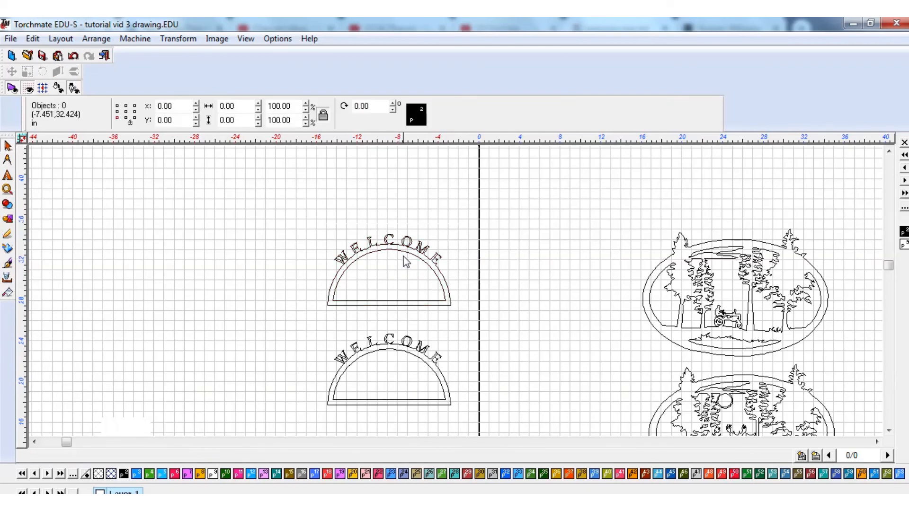
Step: Examine the two cleared WELCOME arches and the trees, ground line and tractor in the upper oval forest scene
scroll(456, 289, up, 3)
scroll(455, 286, down, 2)
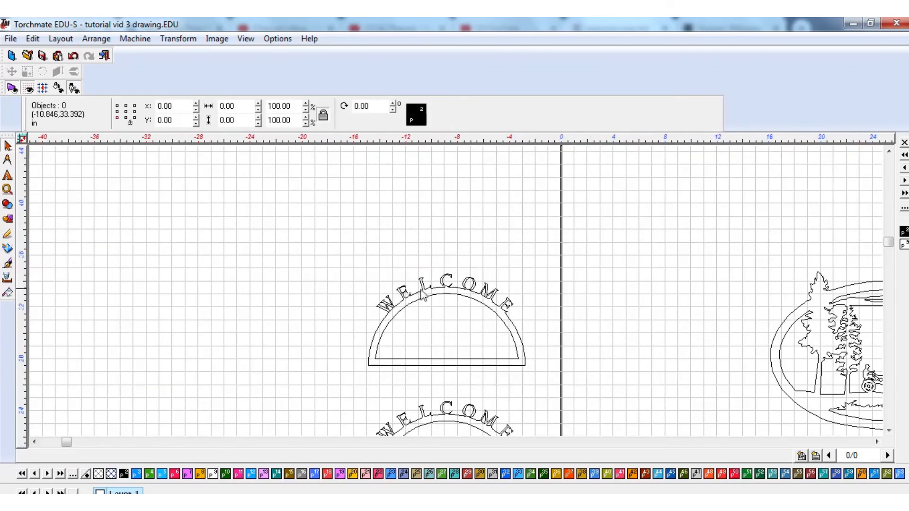
scroll(430, 312, down, 1)
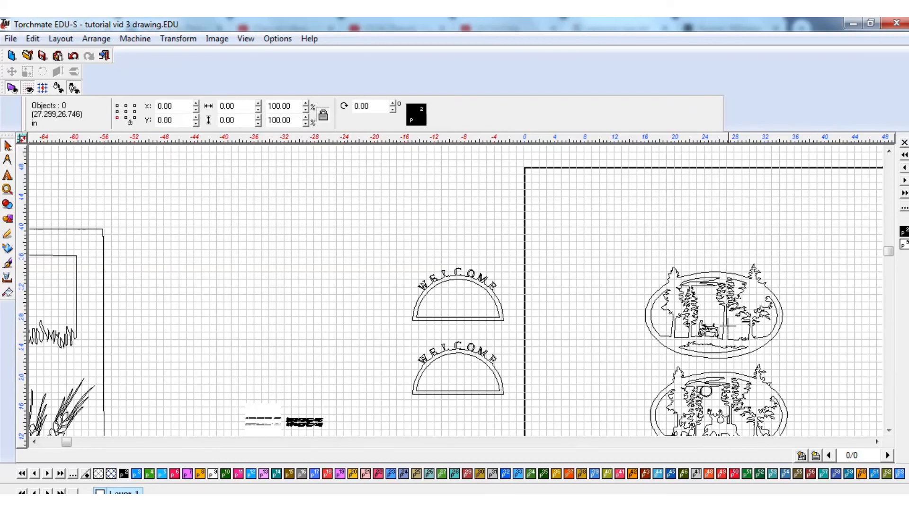
scroll(728, 325, up, 2)
scroll(344, 217, down, 2)
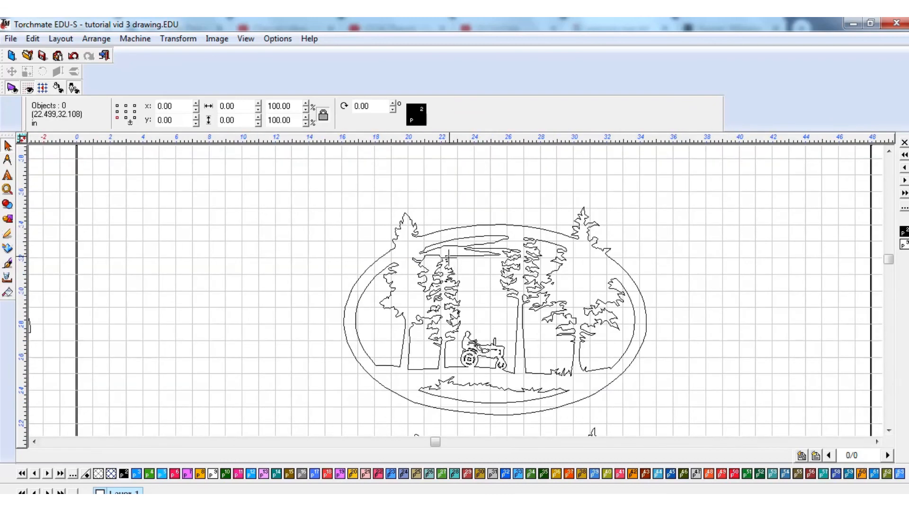
scroll(457, 290, down, 1)
scroll(426, 298, up, 3)
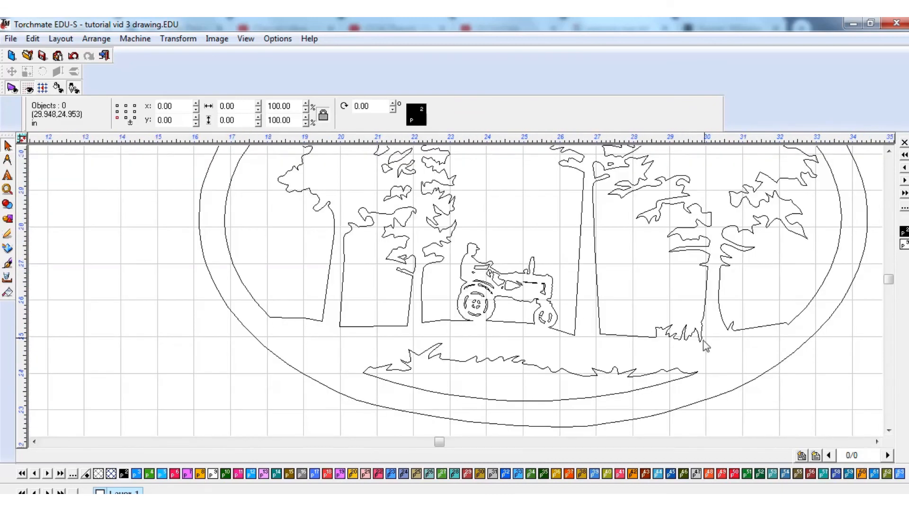
scroll(456, 298, down, 2)
scroll(457, 297, up, 2)
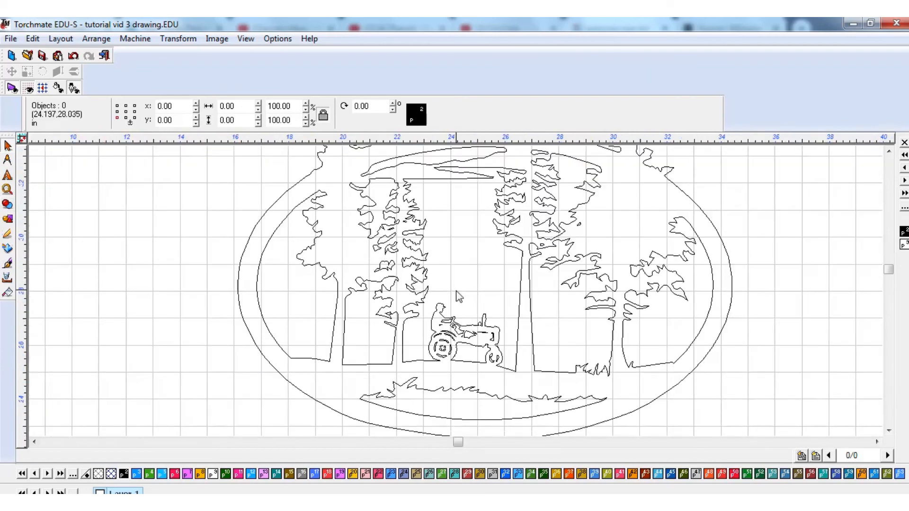
scroll(473, 355, up, 2)
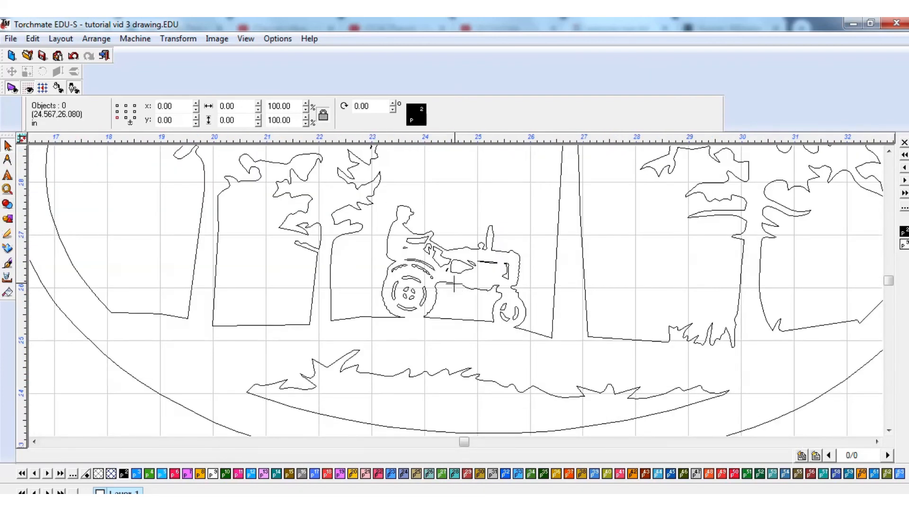
scroll(454, 286, down, 2)
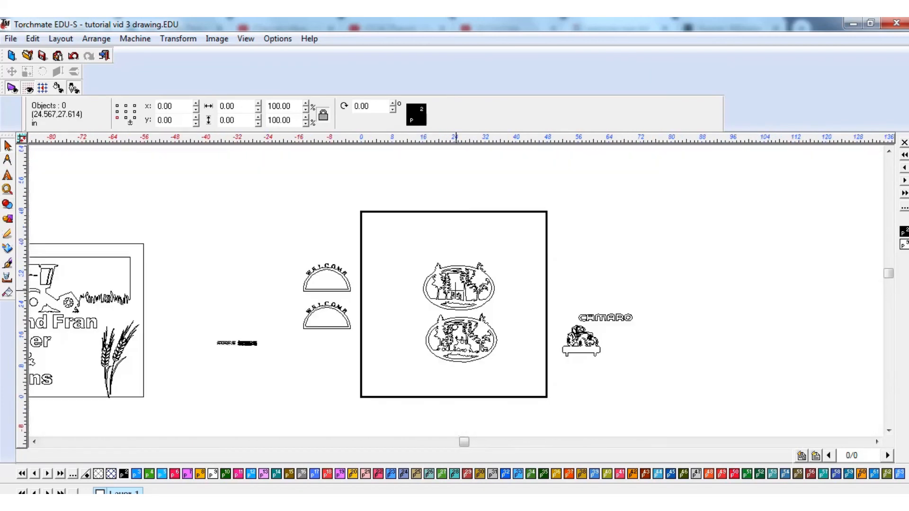
scroll(457, 293, up, 1)
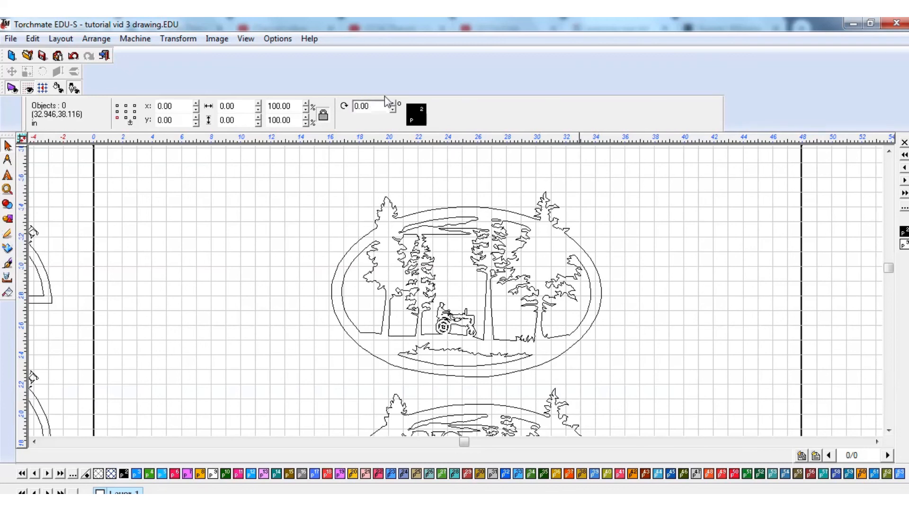
mouse_move(372, 18)
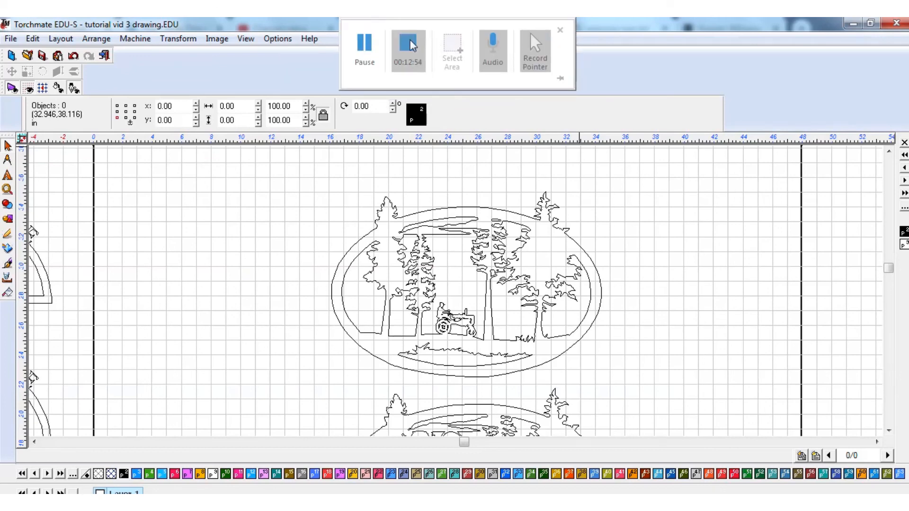